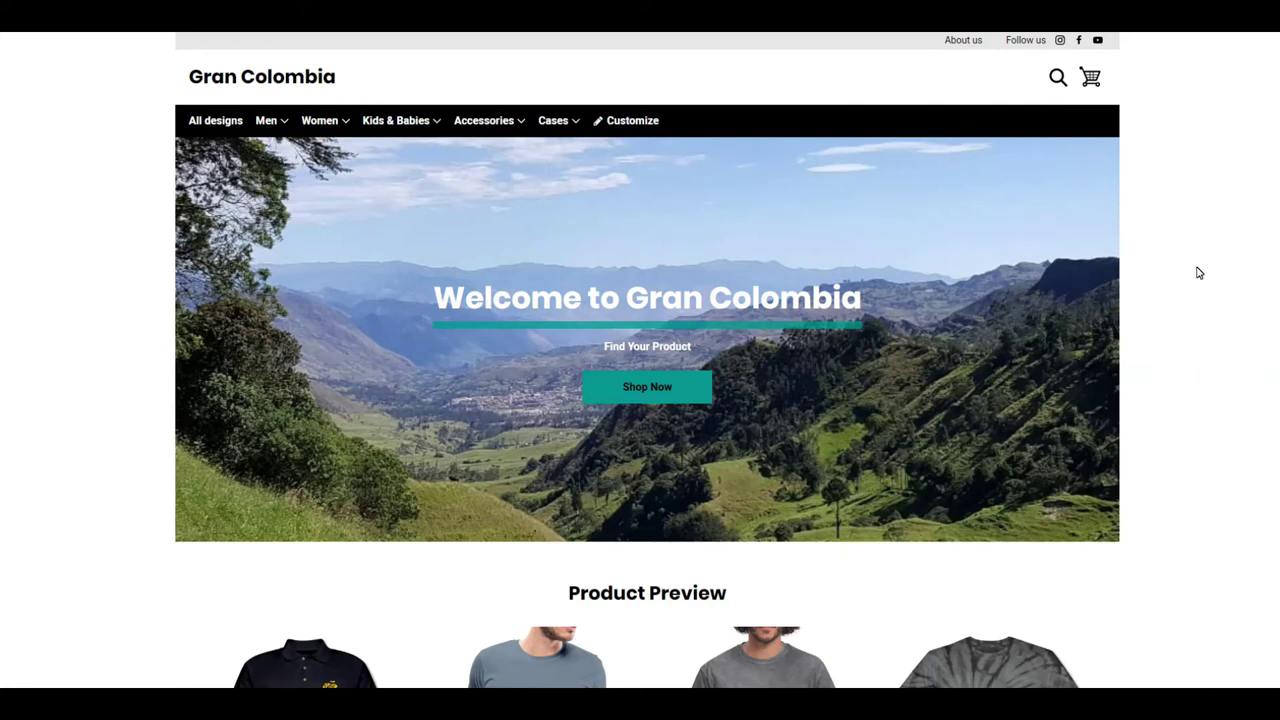
Read the shop's About page, then open All designs with its five Coffee Time and Gran Colombia designs
left_click(953, 43)
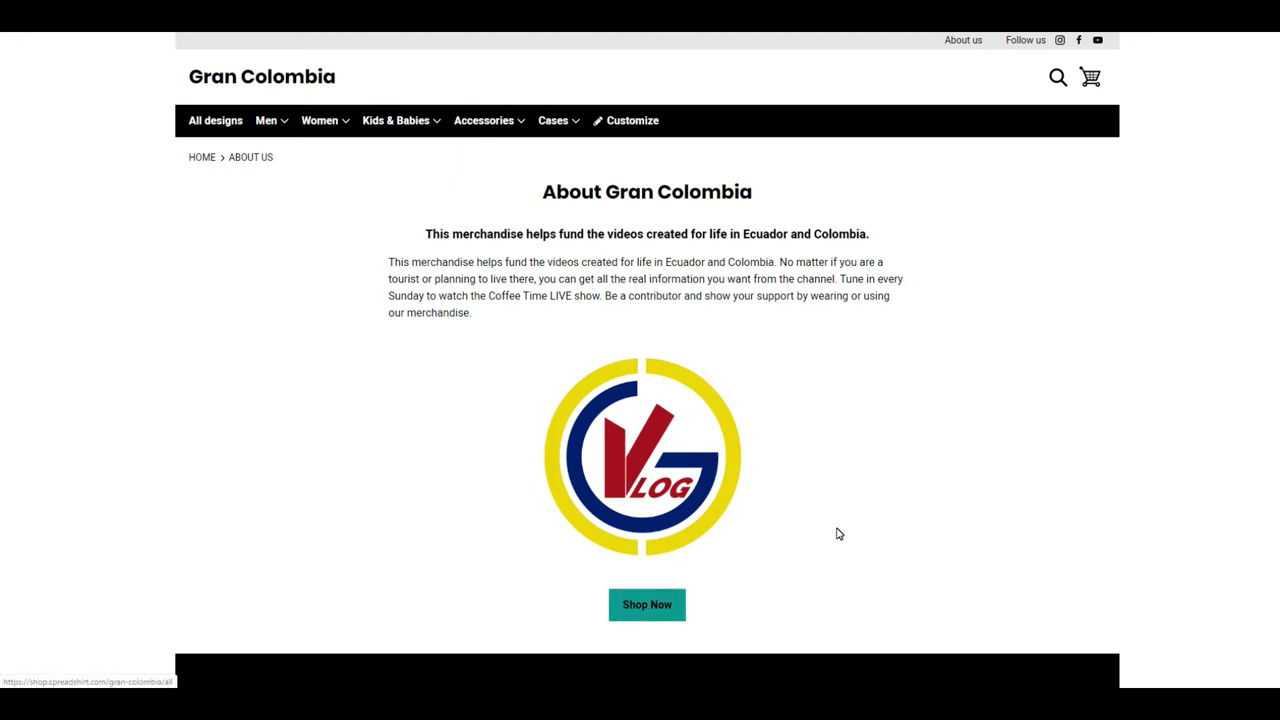
scroll(700, 590, "down", 3)
scroll(796, 533, "up", 5)
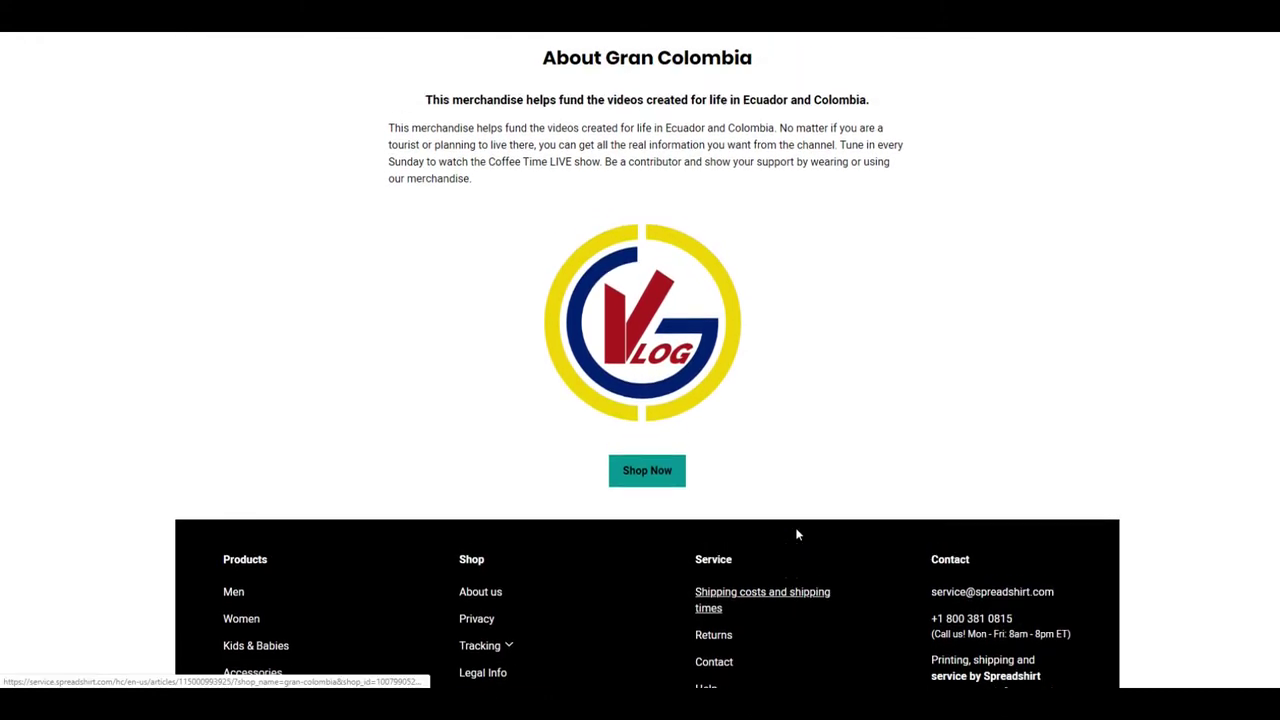
left_click(641, 612)
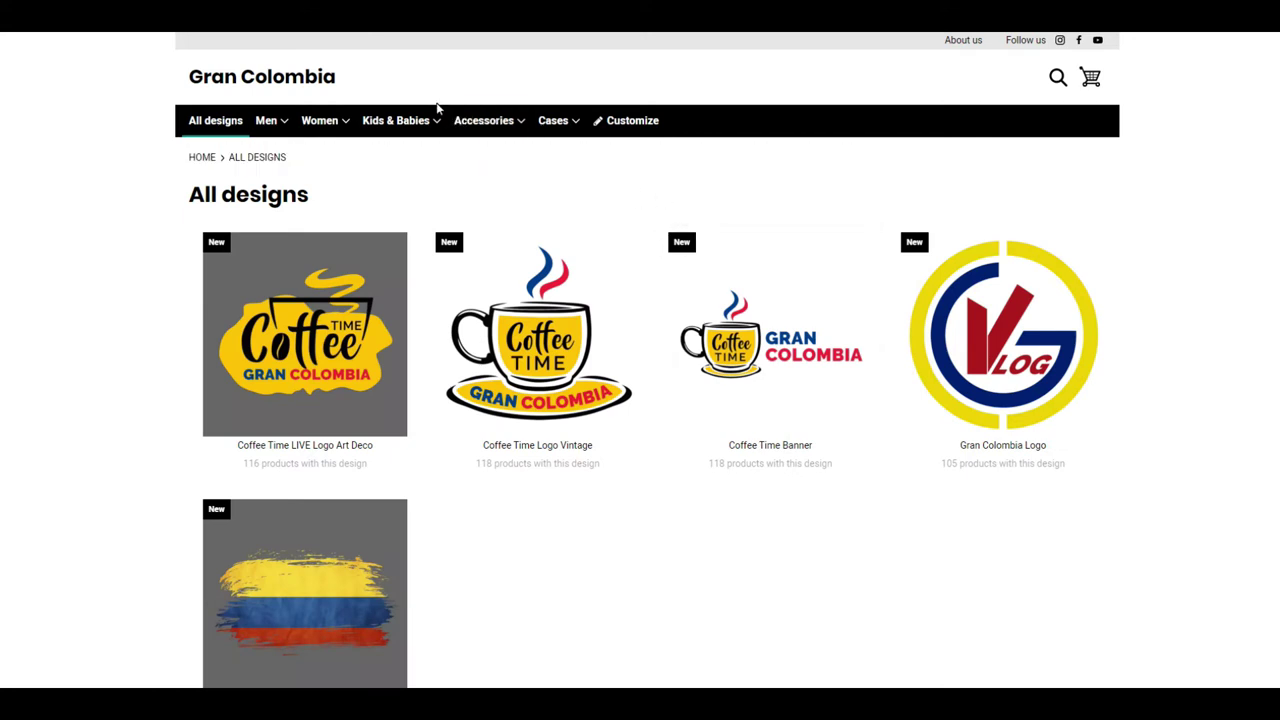
scroll(730, 540, "down", 2)
scroll(724, 526, "down", 2)
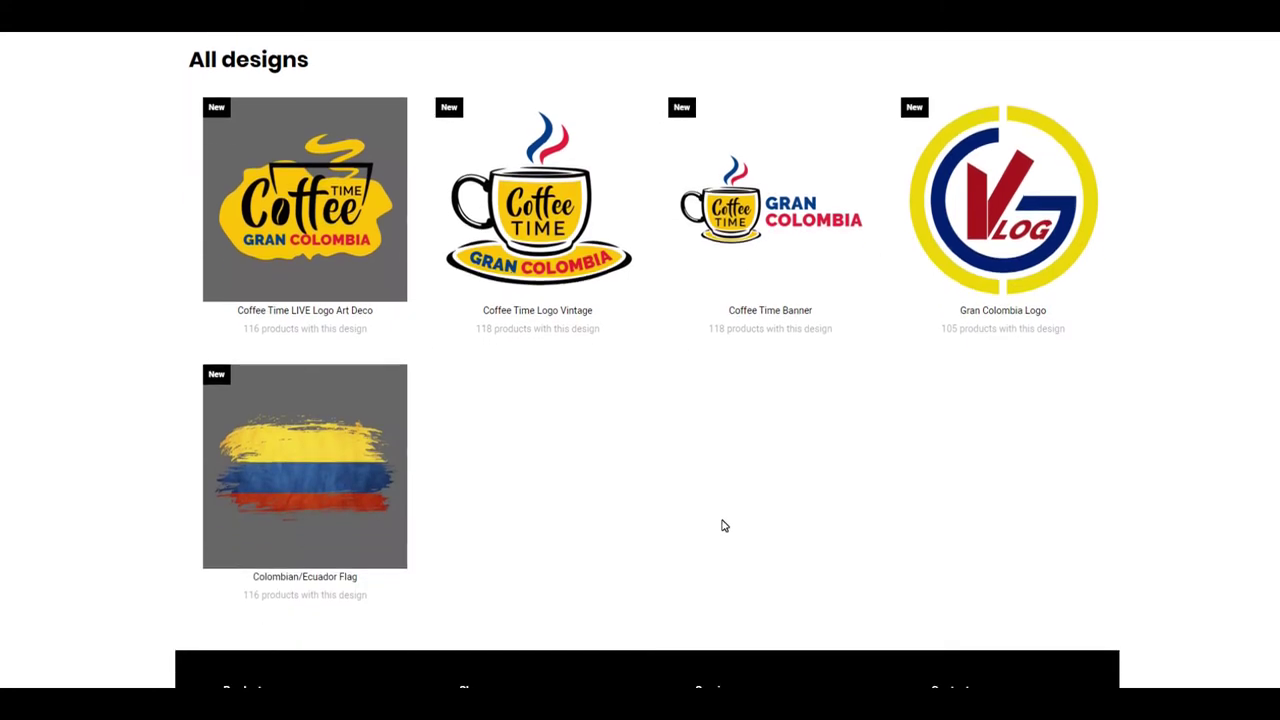
scroll(695, 509, "down", 2)
scroll(695, 508, "down", 1)
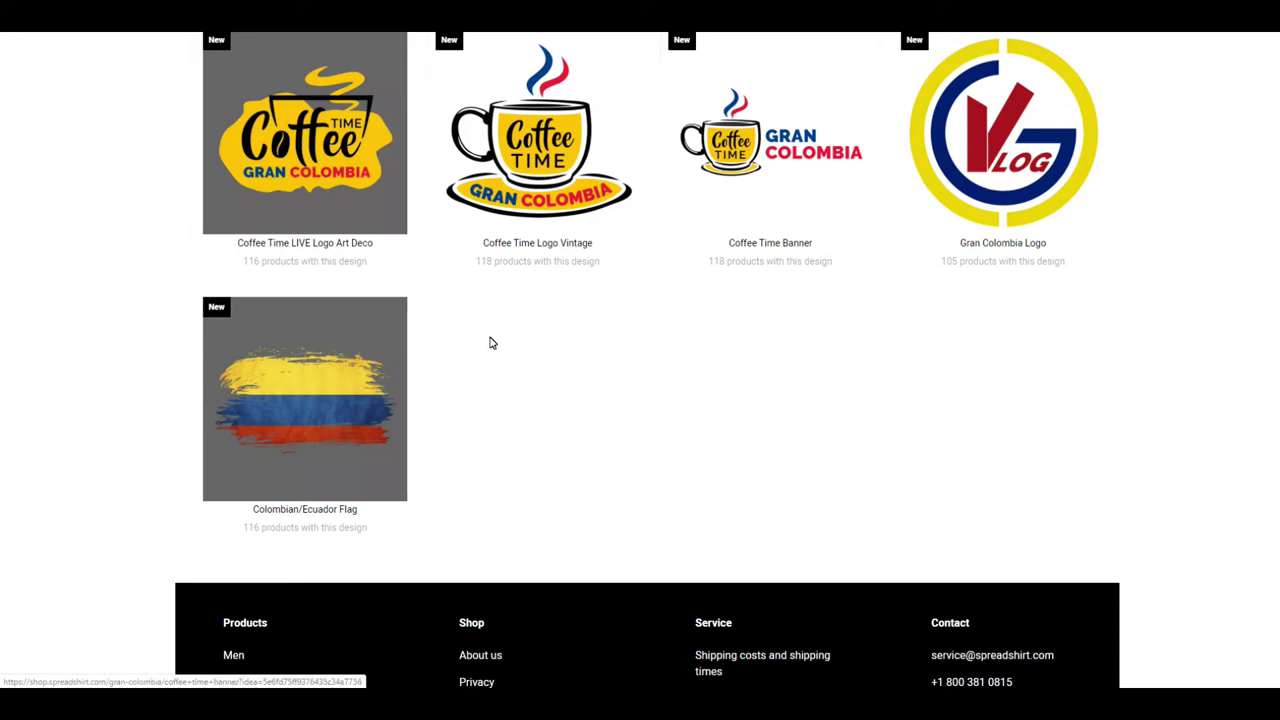
scroll(697, 309, "down", 2)
scroll(697, 309, "down", 1)
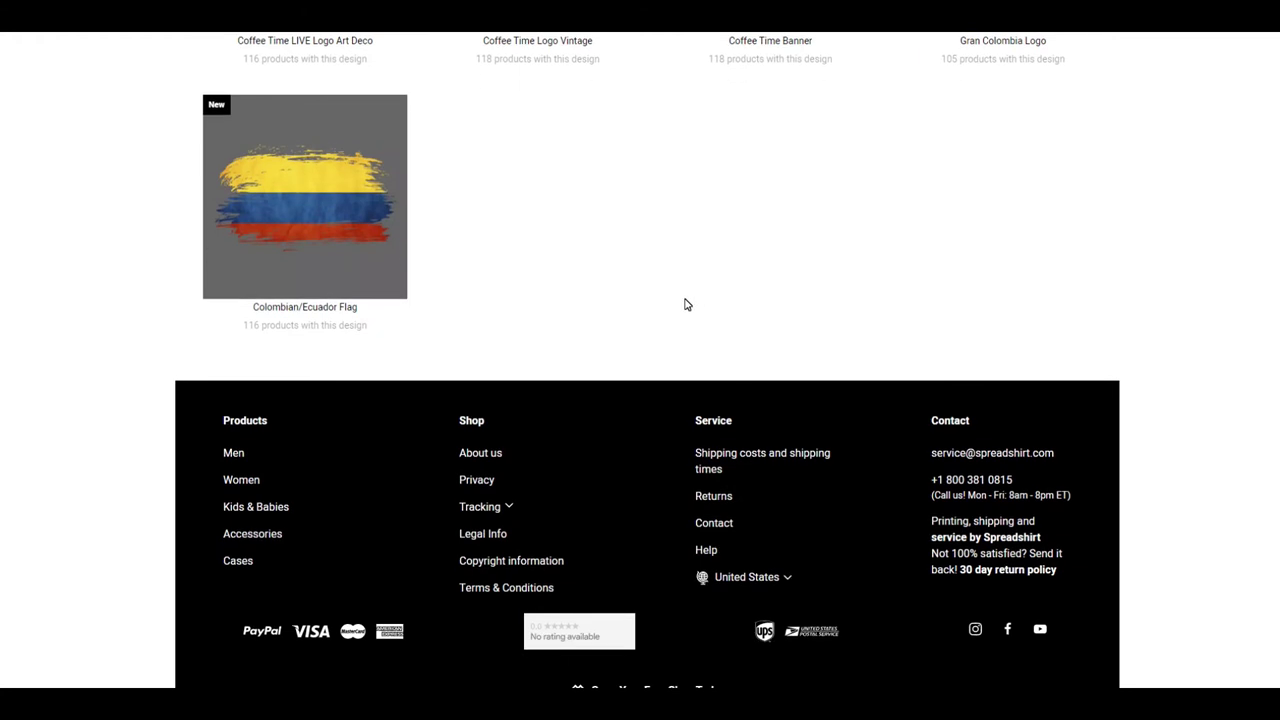
scroll(697, 309, "up", 5)
scroll(690, 300, "up", 5)
mouse_move(268, 120)
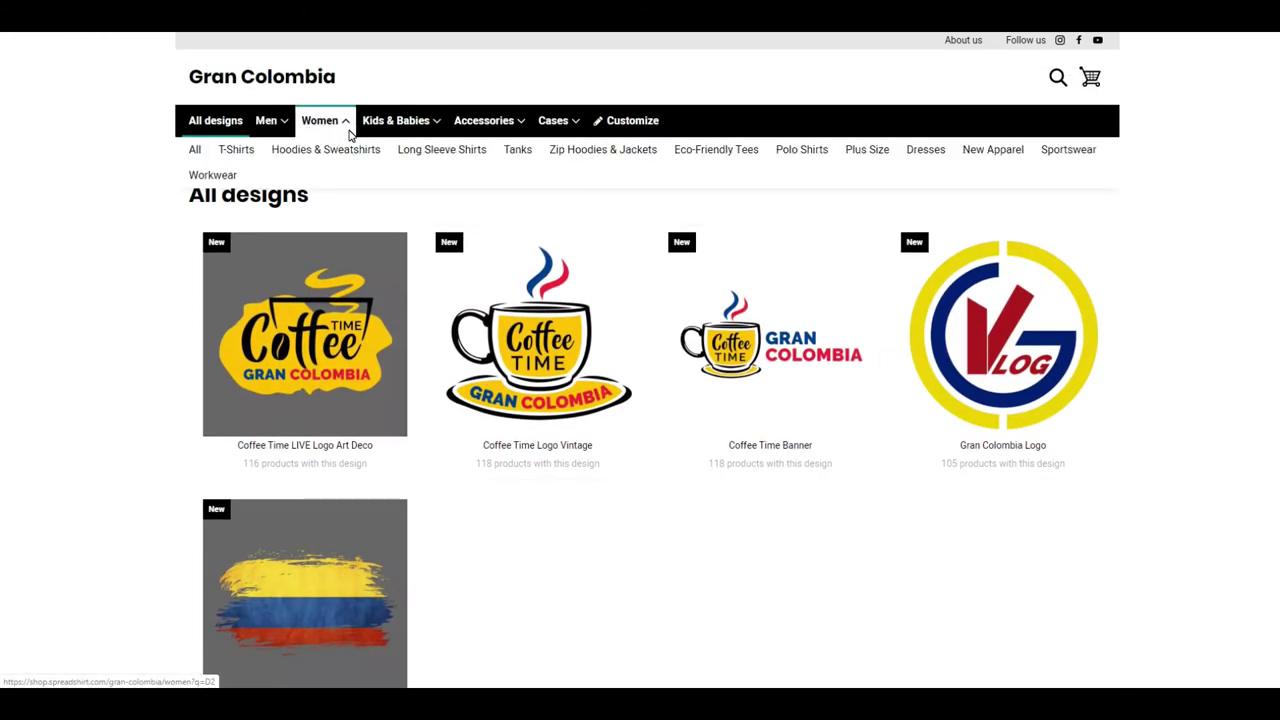
mouse_move(484, 120)
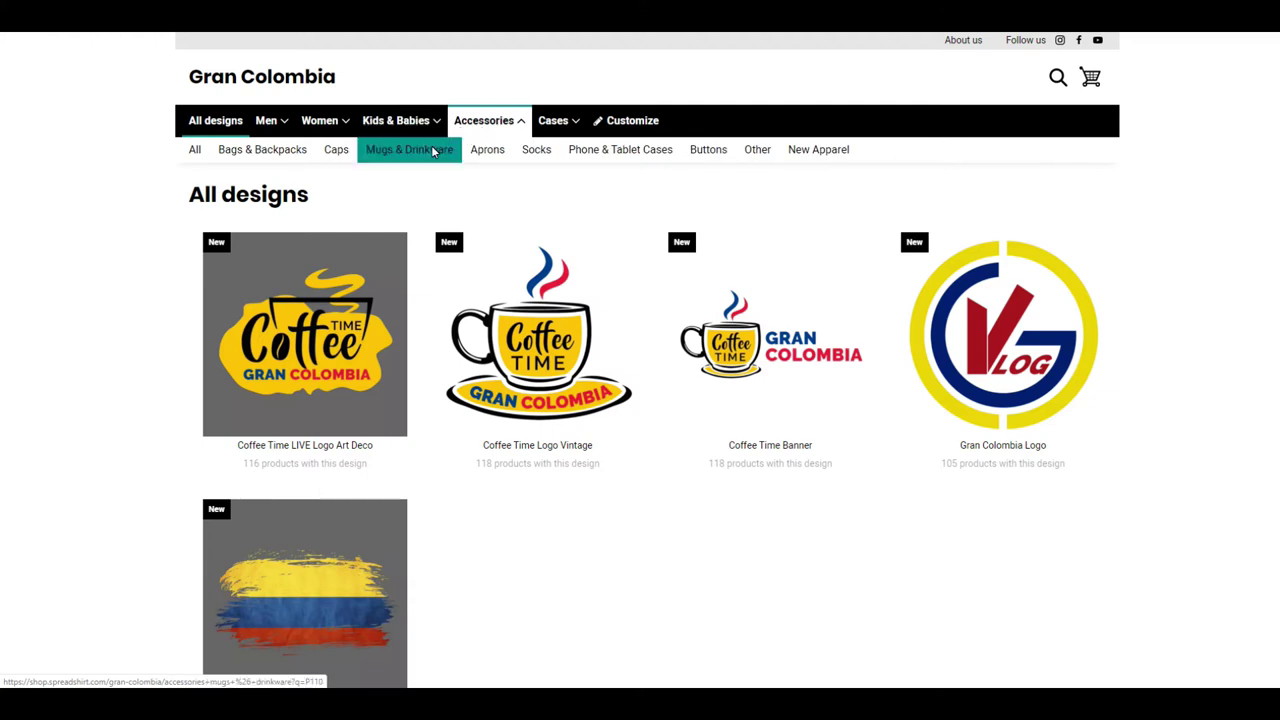
Open the Coffee Time Banner contrast mug from Mugs & Drinkware, compare black and red trim, and keep black
left_click(410, 149)
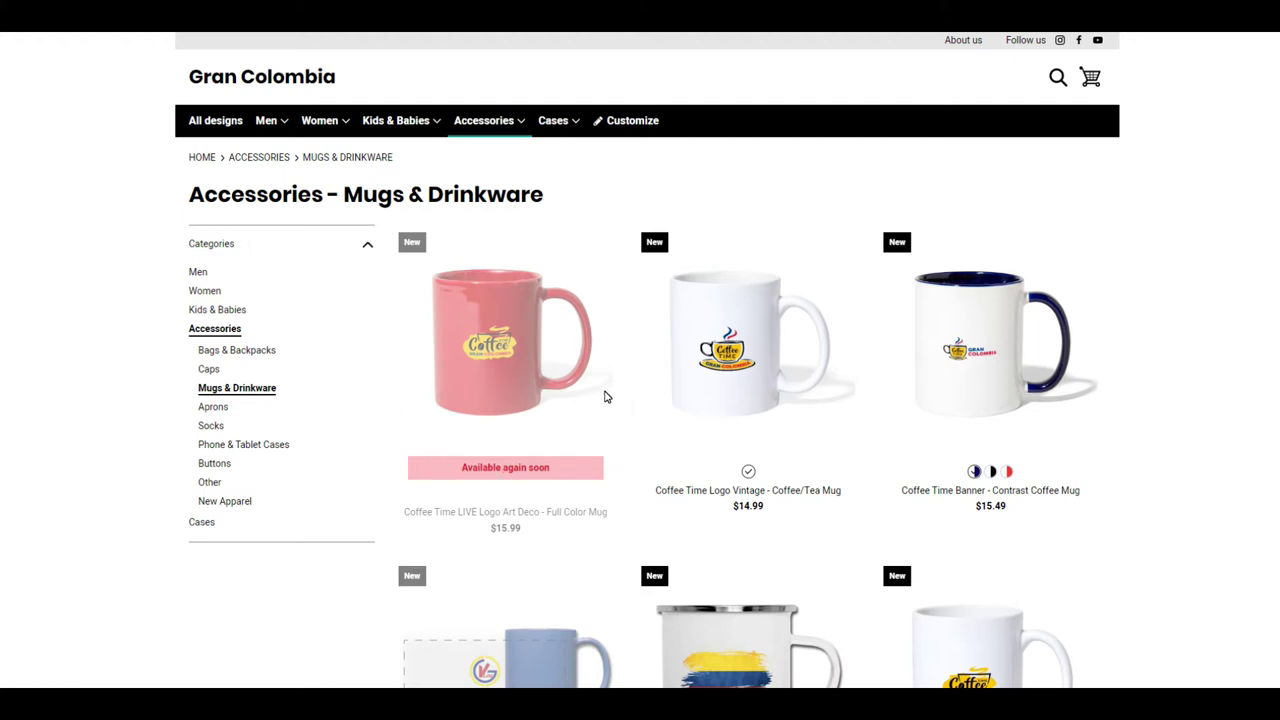
scroll(590, 400, "down", 3)
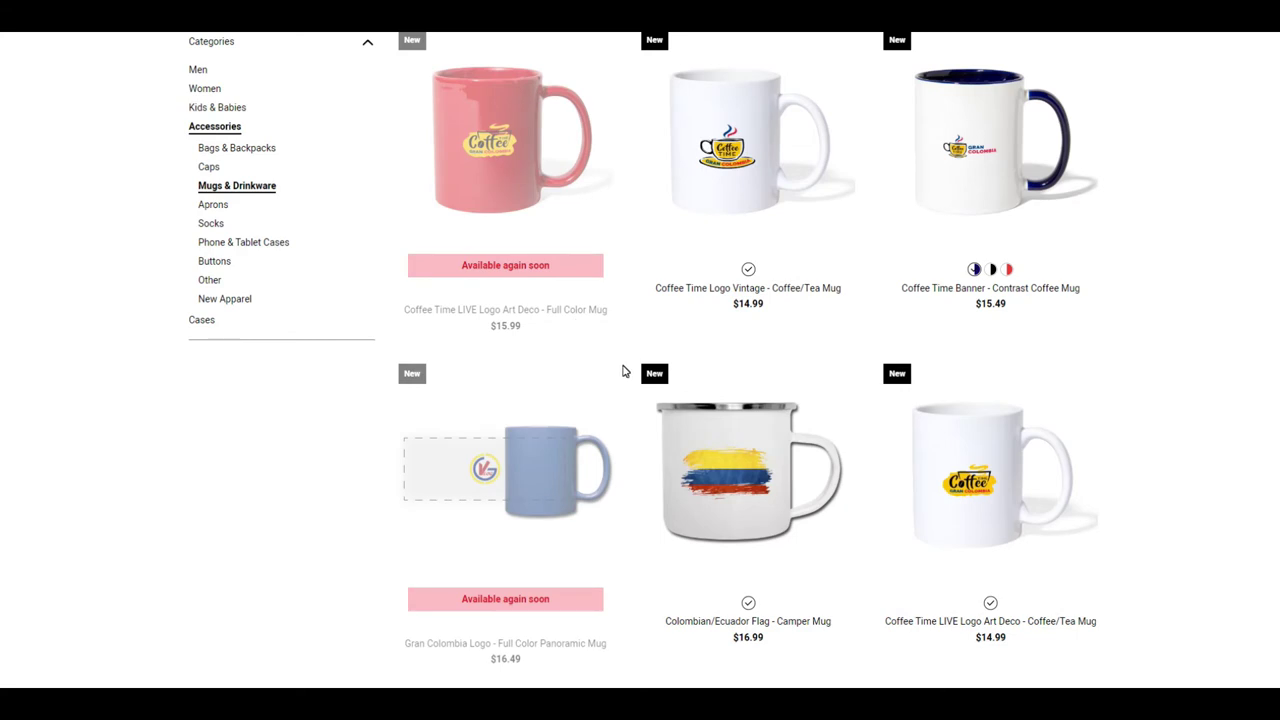
left_click(990, 178)
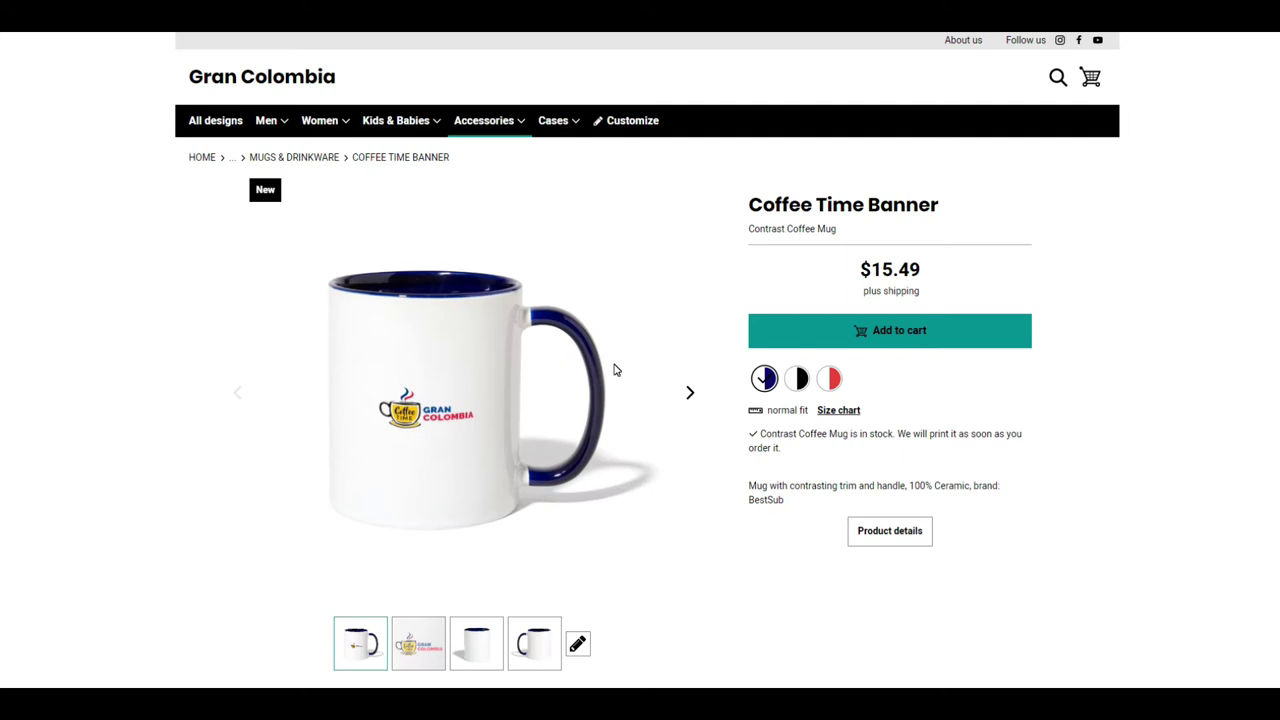
scroll(619, 424, "down", 1)
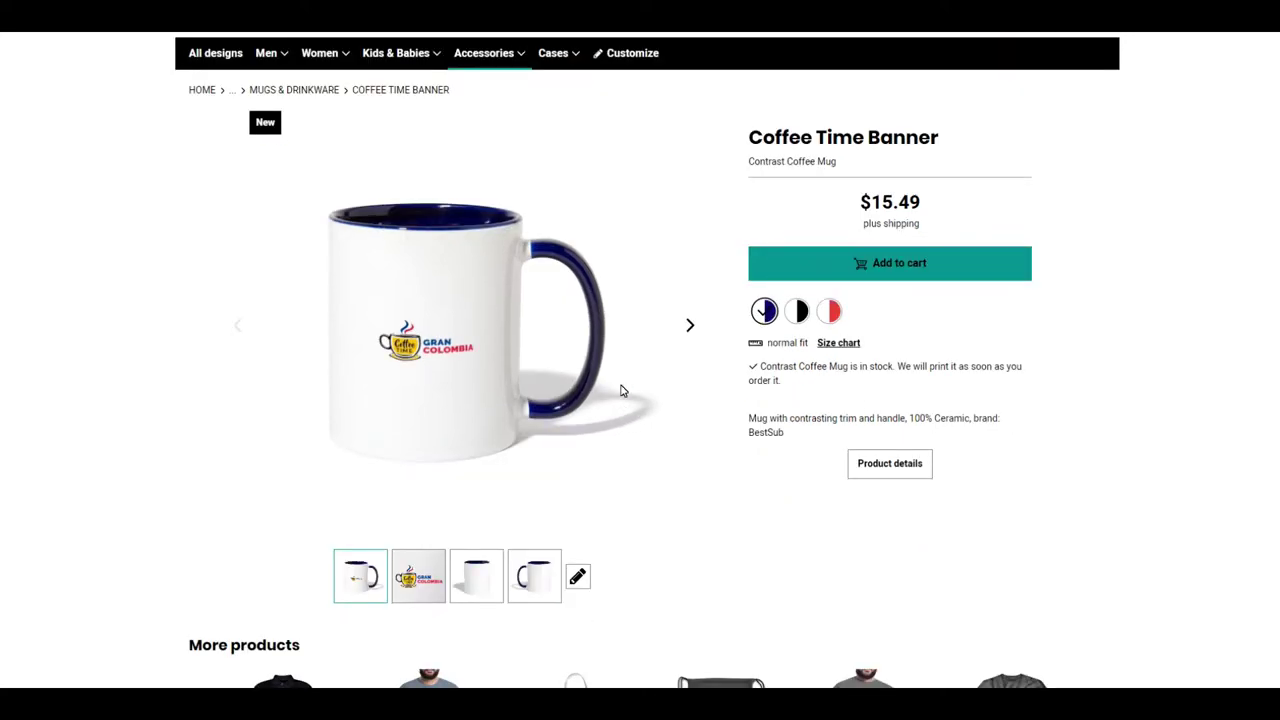
left_click(801, 311)
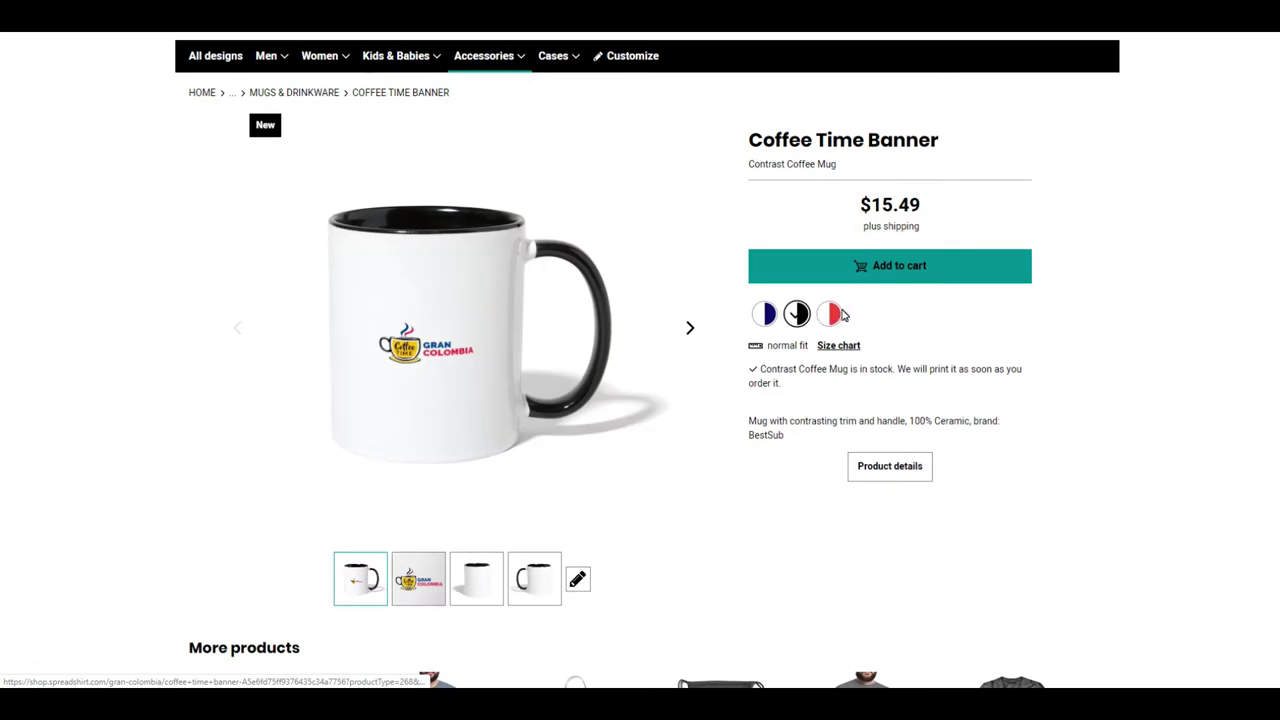
left_click(828, 315)
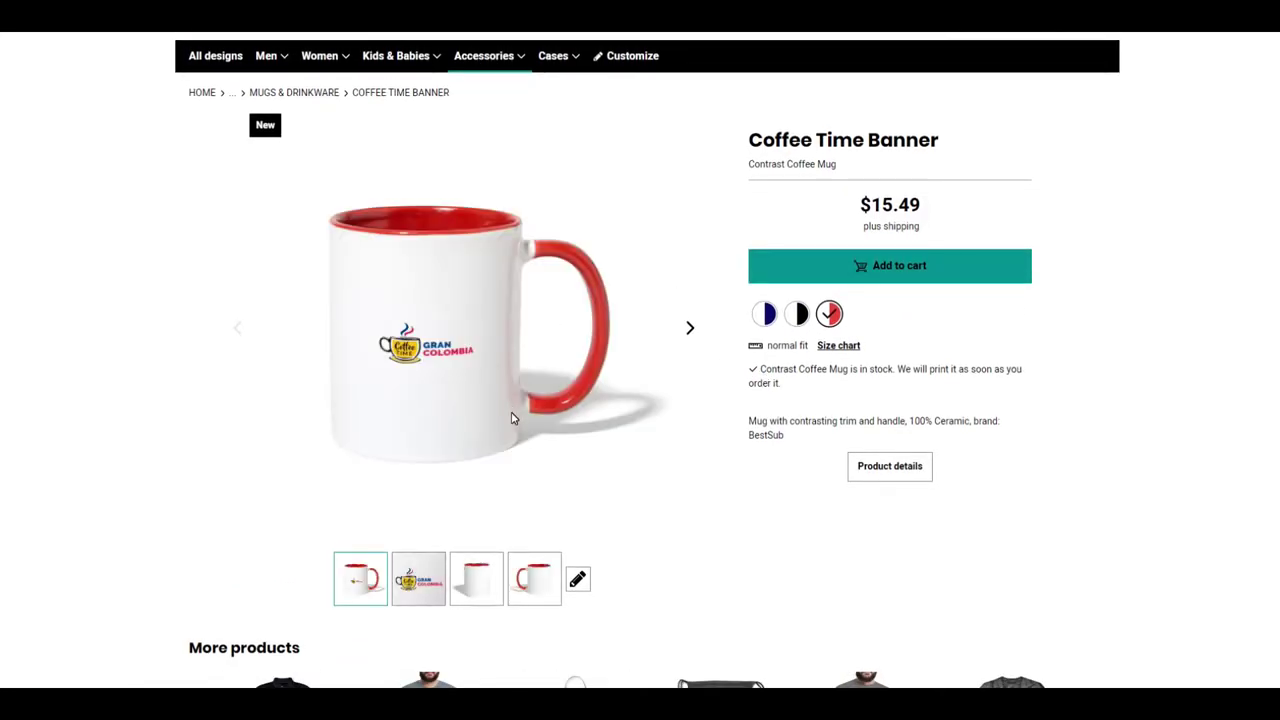
left_click(796, 315)
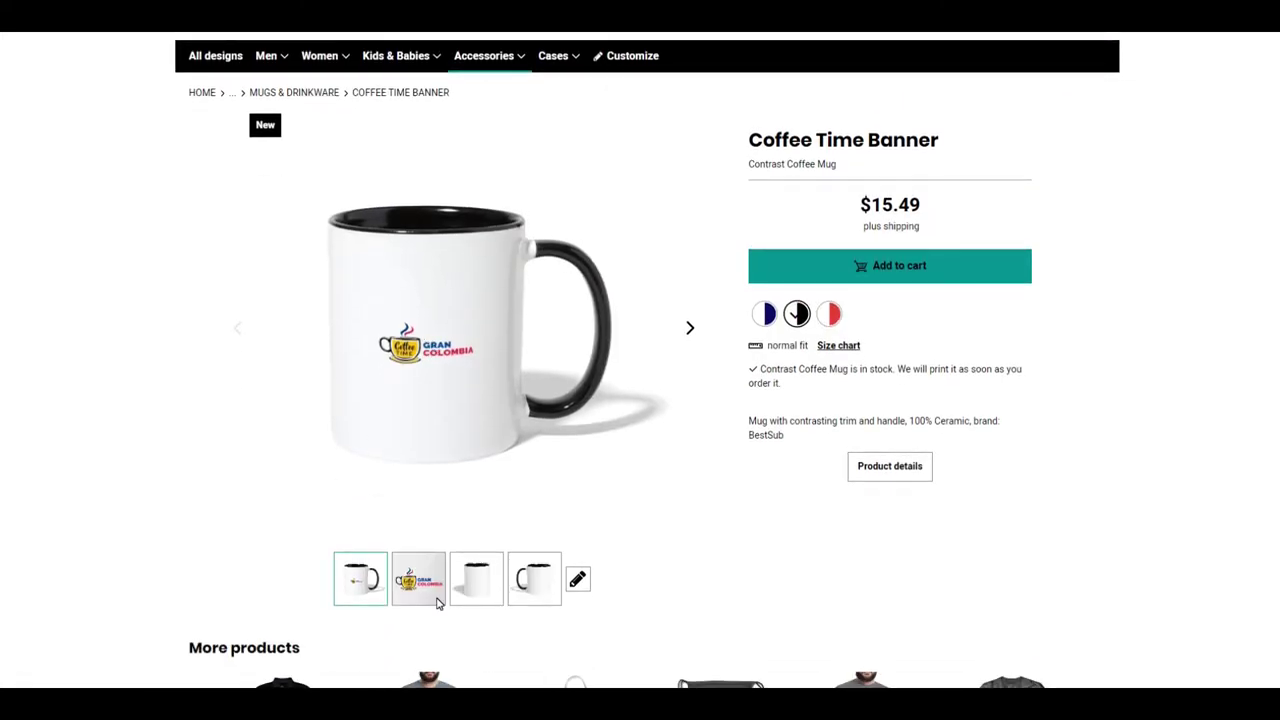
left_click(532, 583)
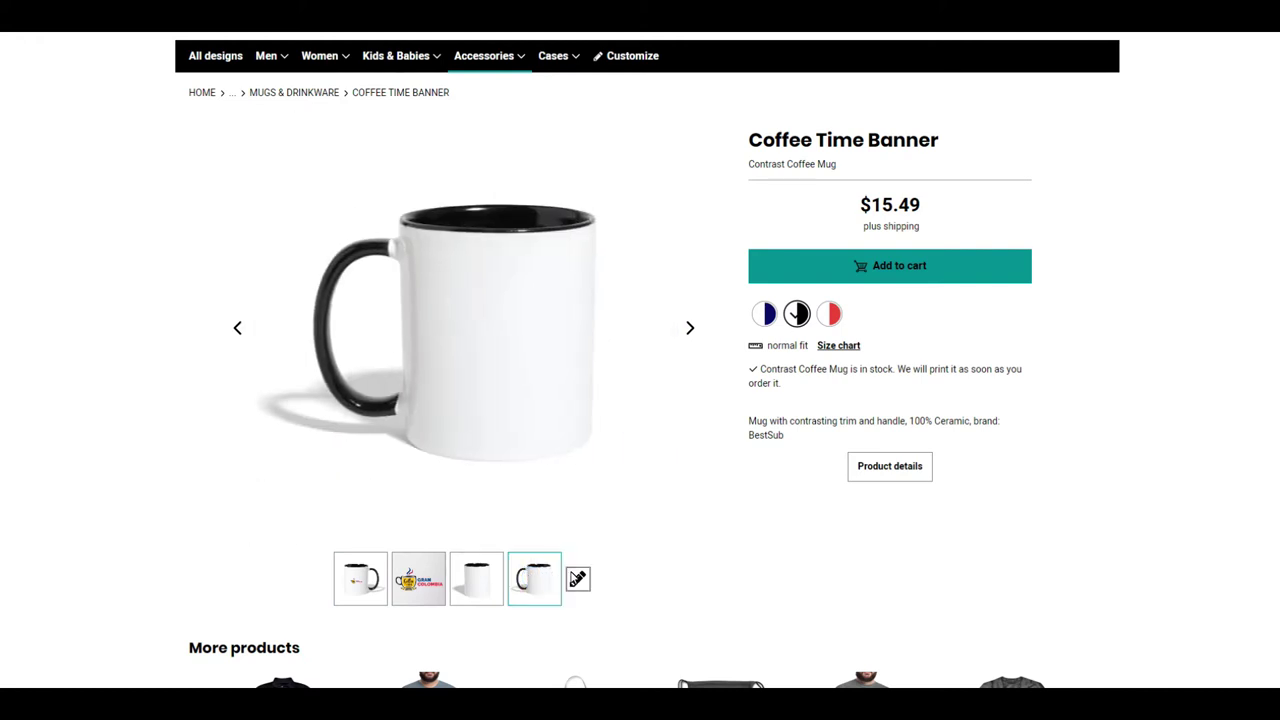
scroll(640, 558, "down", 4)
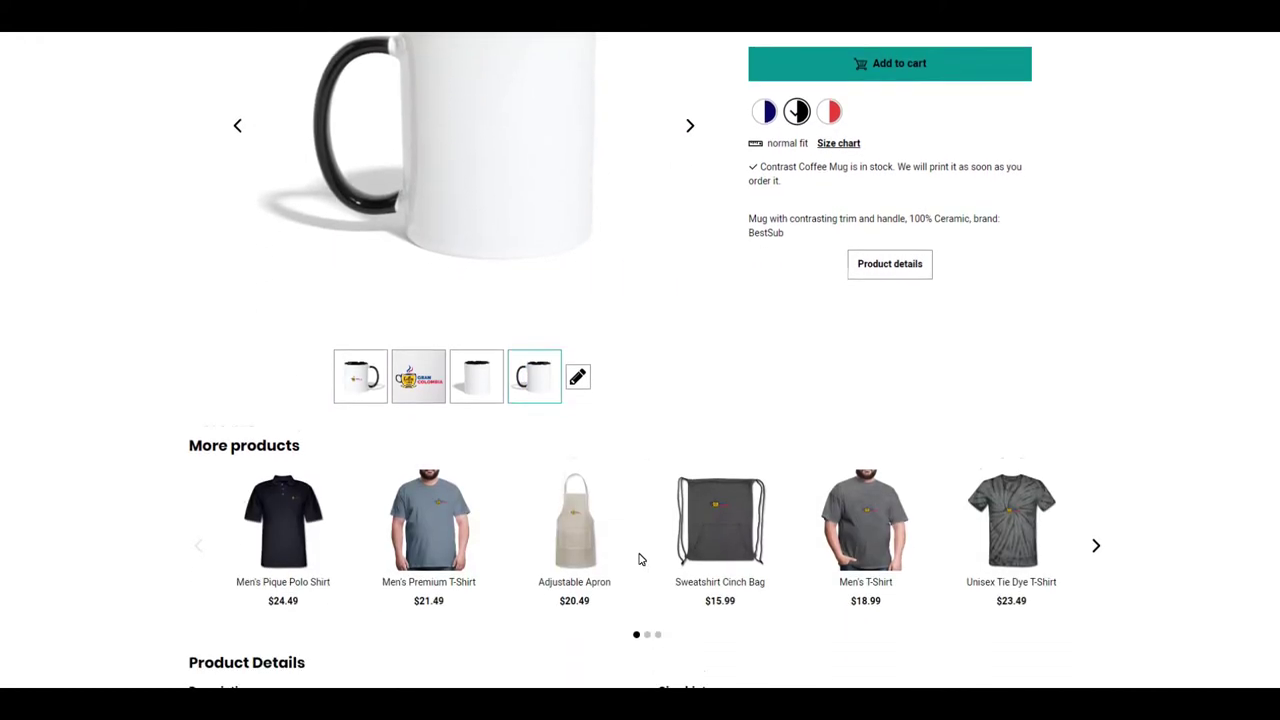
scroll(640, 558, "down", 4)
scroll(638, 555, "down", 2)
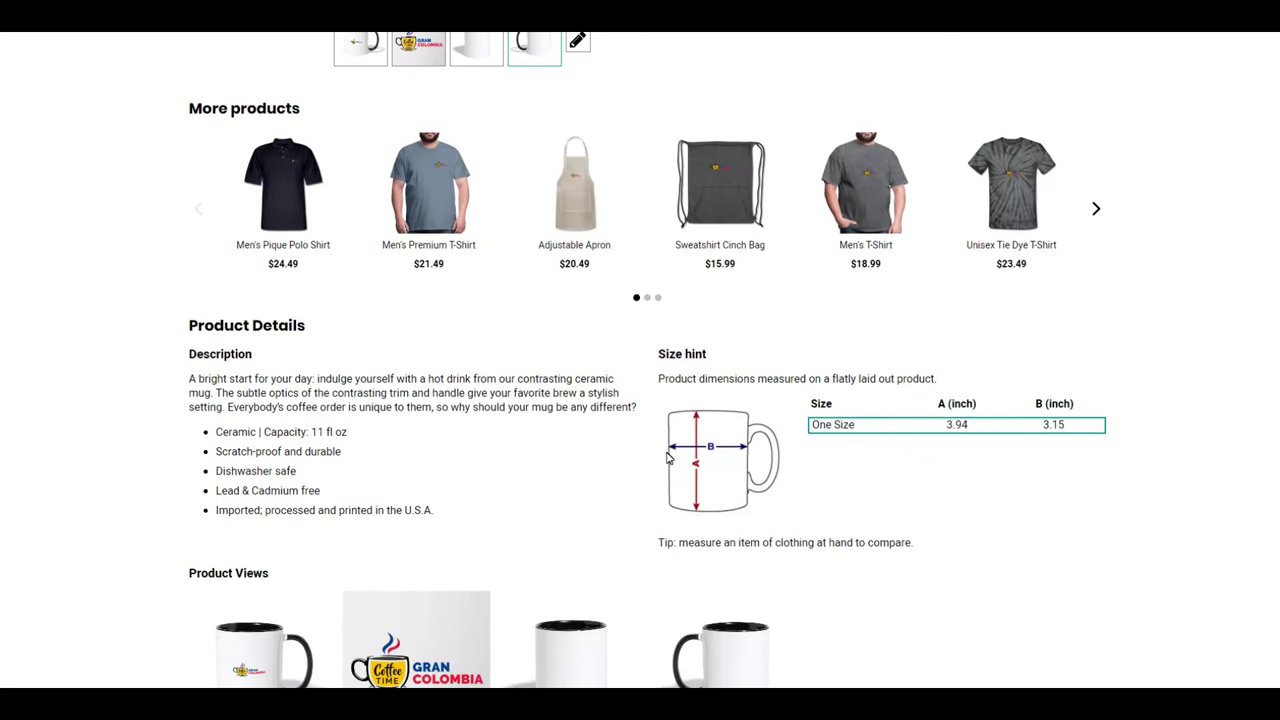
scroll(565, 495, "down", 1)
scroll(560, 512, "down", 1)
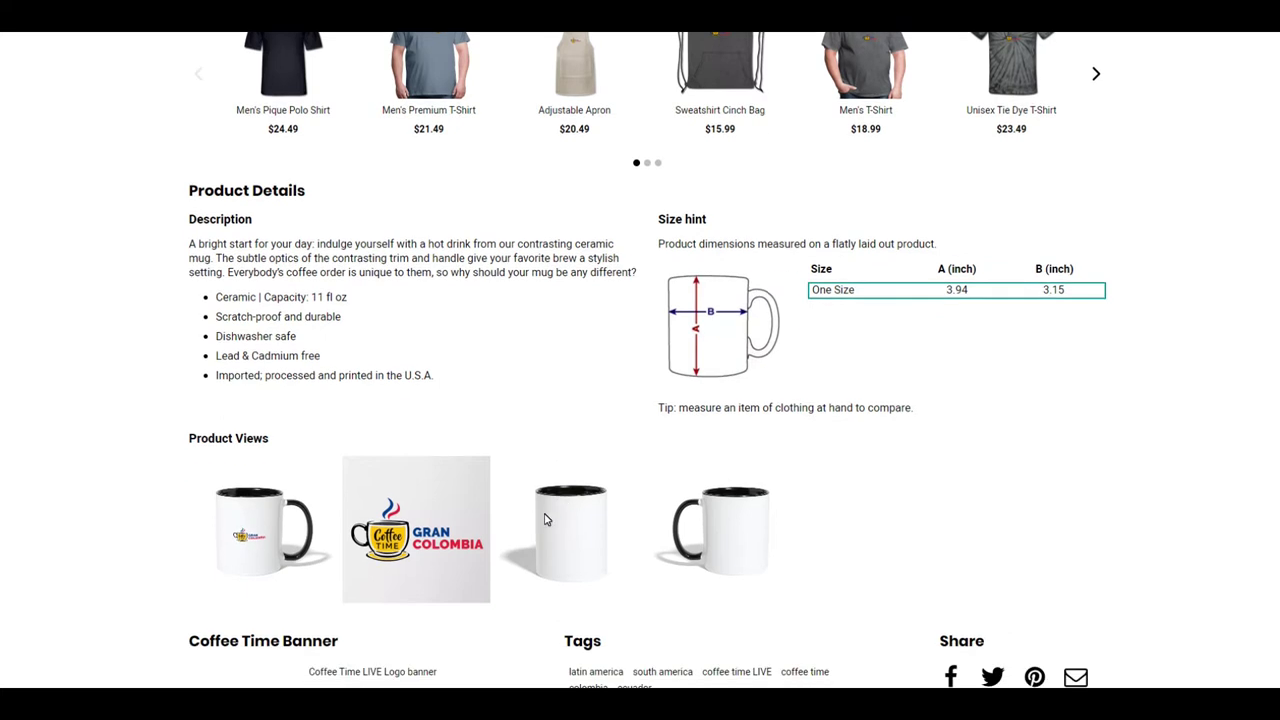
scroll(600, 540, "down", 1)
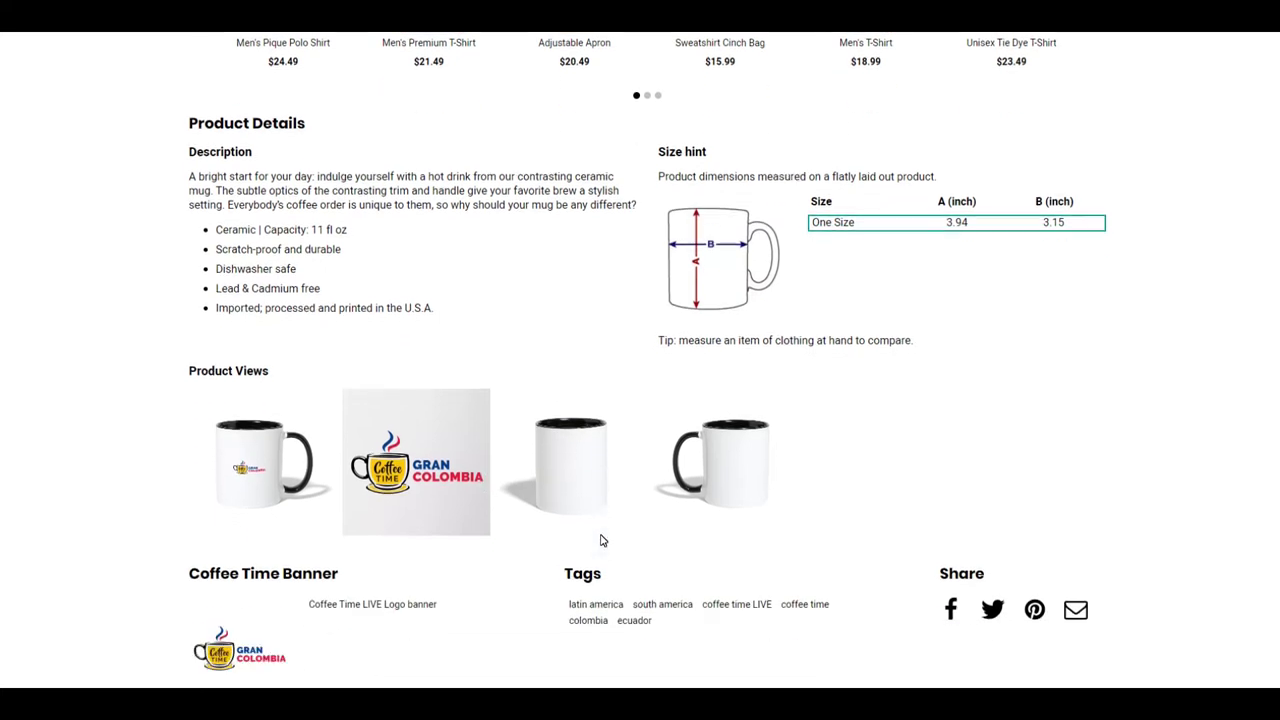
scroll(600, 540, "down", 1)
scroll(600, 540, "down", 1)
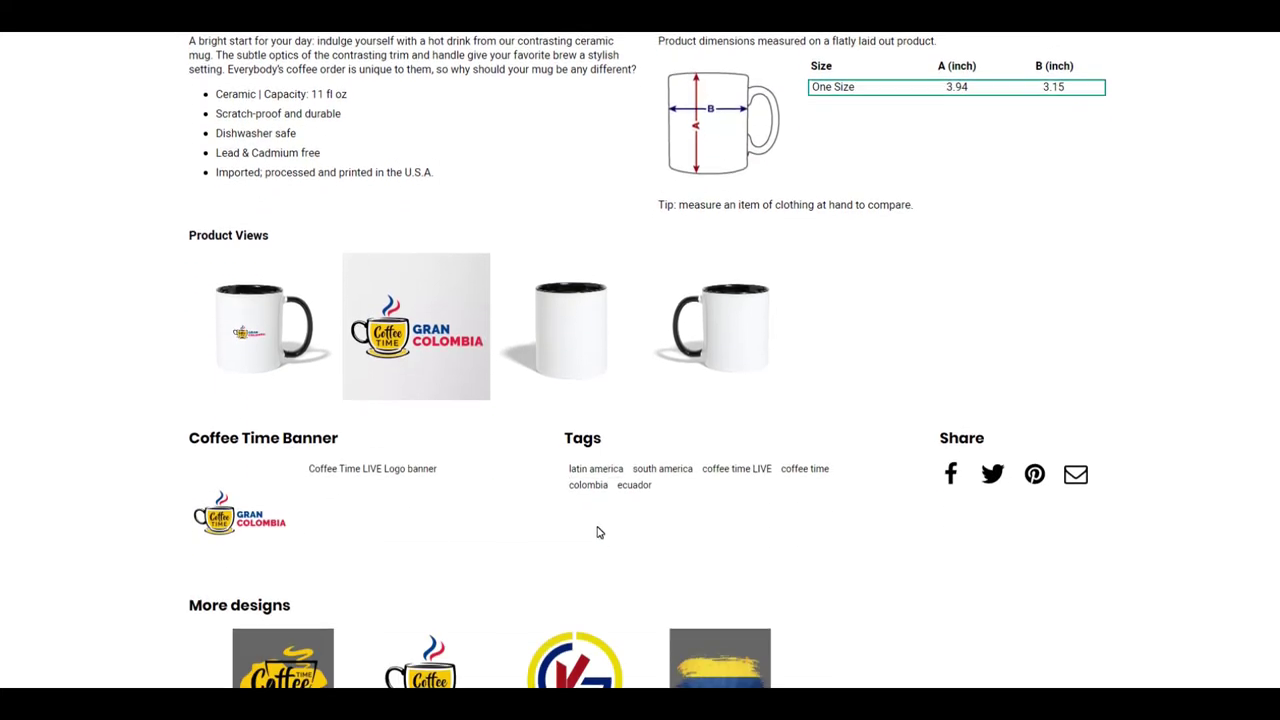
scroll(603, 539, "down", 1)
scroll(600, 540, "down", 1)
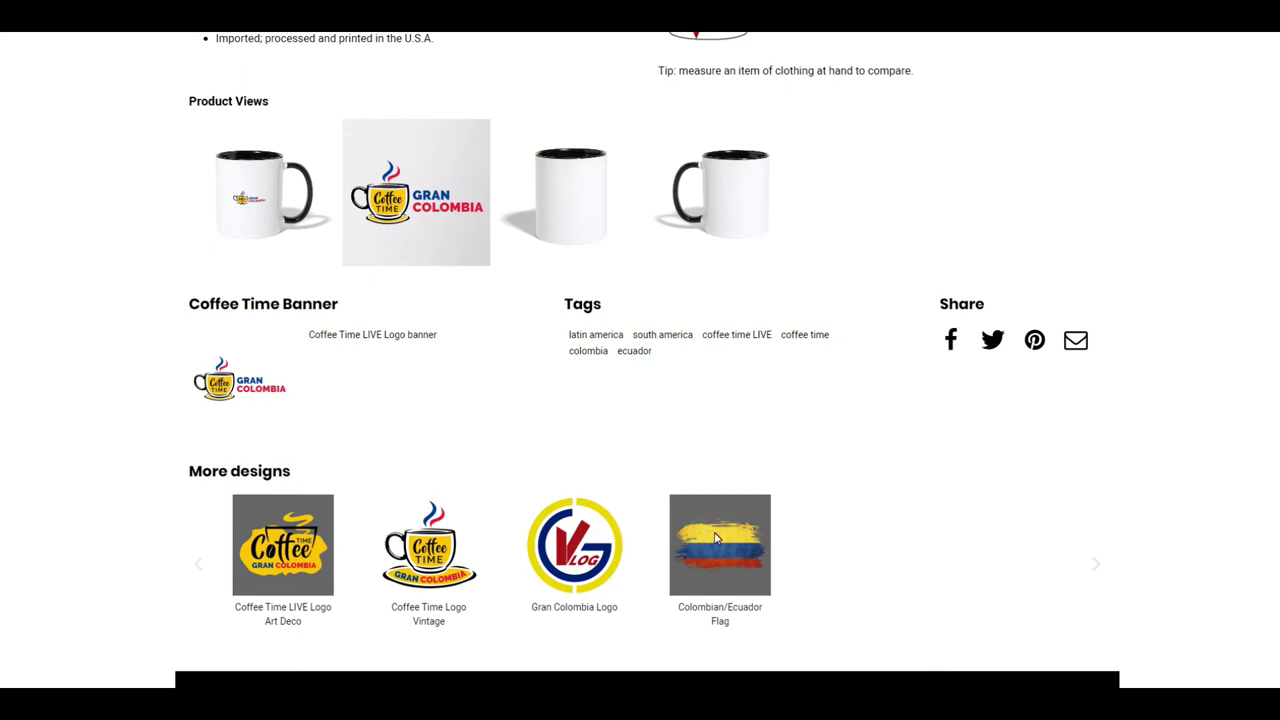
scroll(630, 490, "up", 2)
scroll(600, 480, "up", 3)
scroll(570, 478, "up", 3)
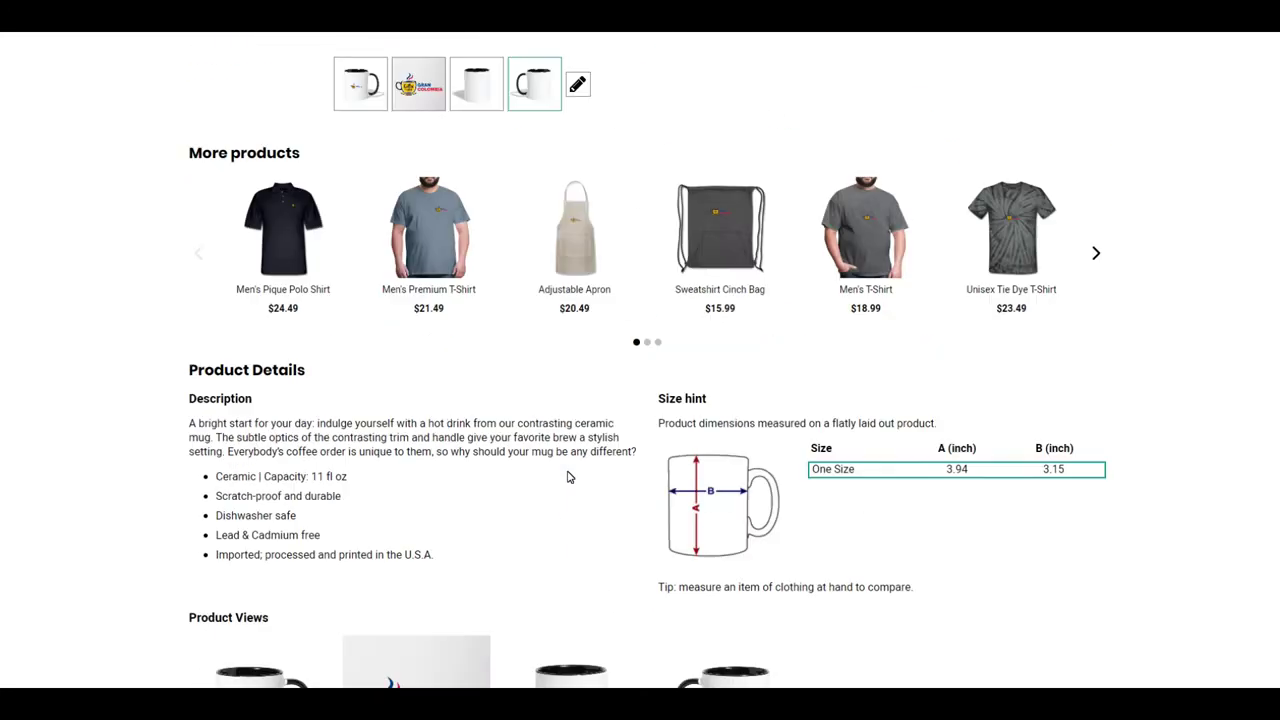
scroll(570, 475, "up", 2)
scroll(570, 475, "up", 3)
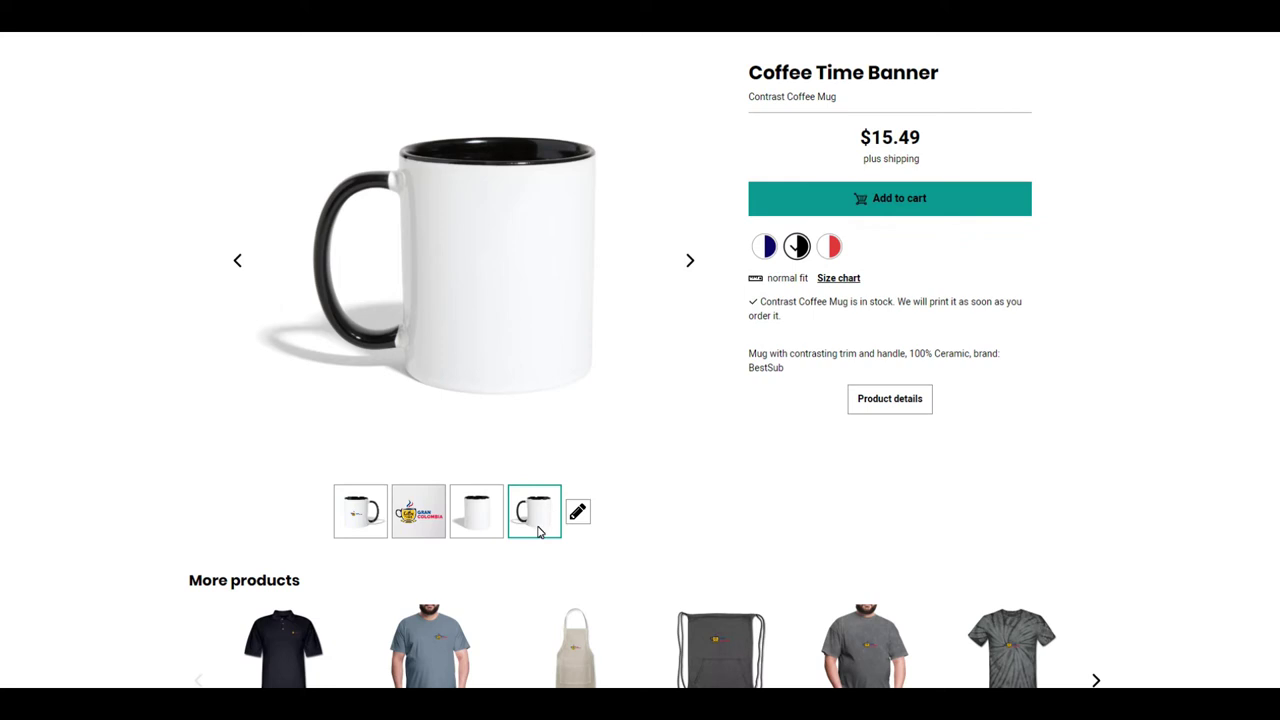
scroll(540, 522, "up", 2)
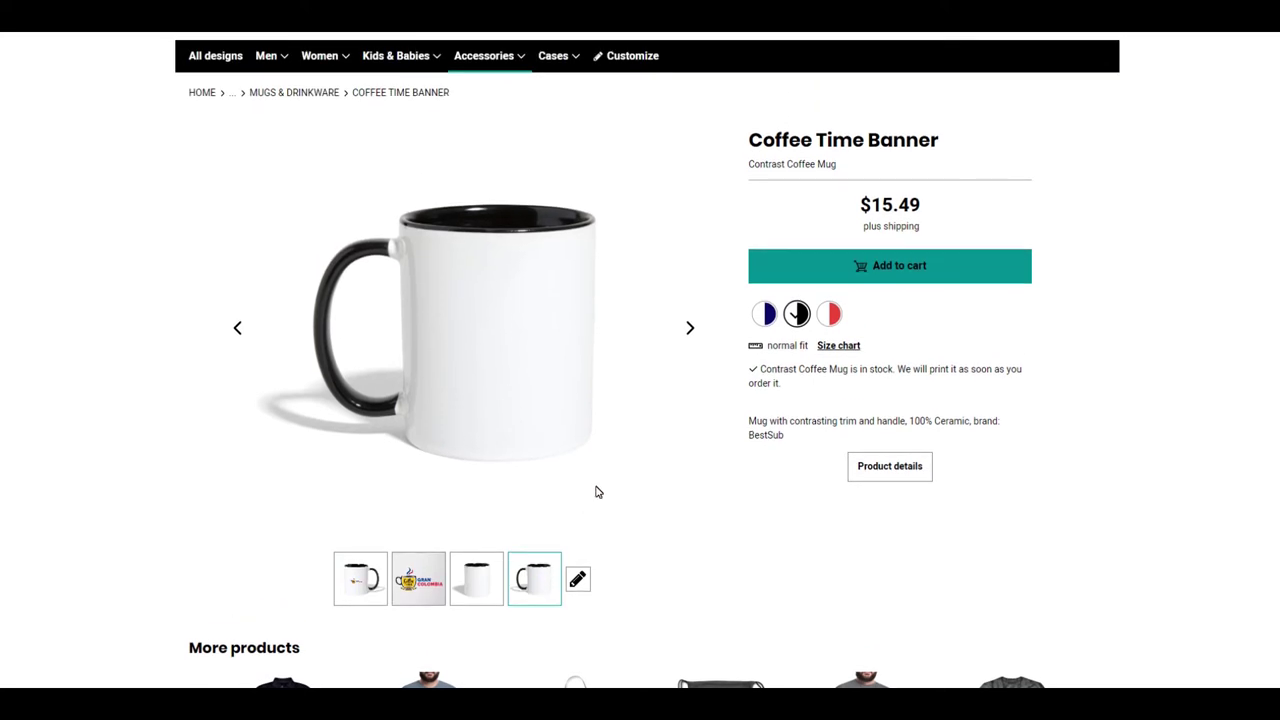
Open the black-trim mug in the Customize Tool and delete its Coffee Time Banner design
left_click(578, 580)
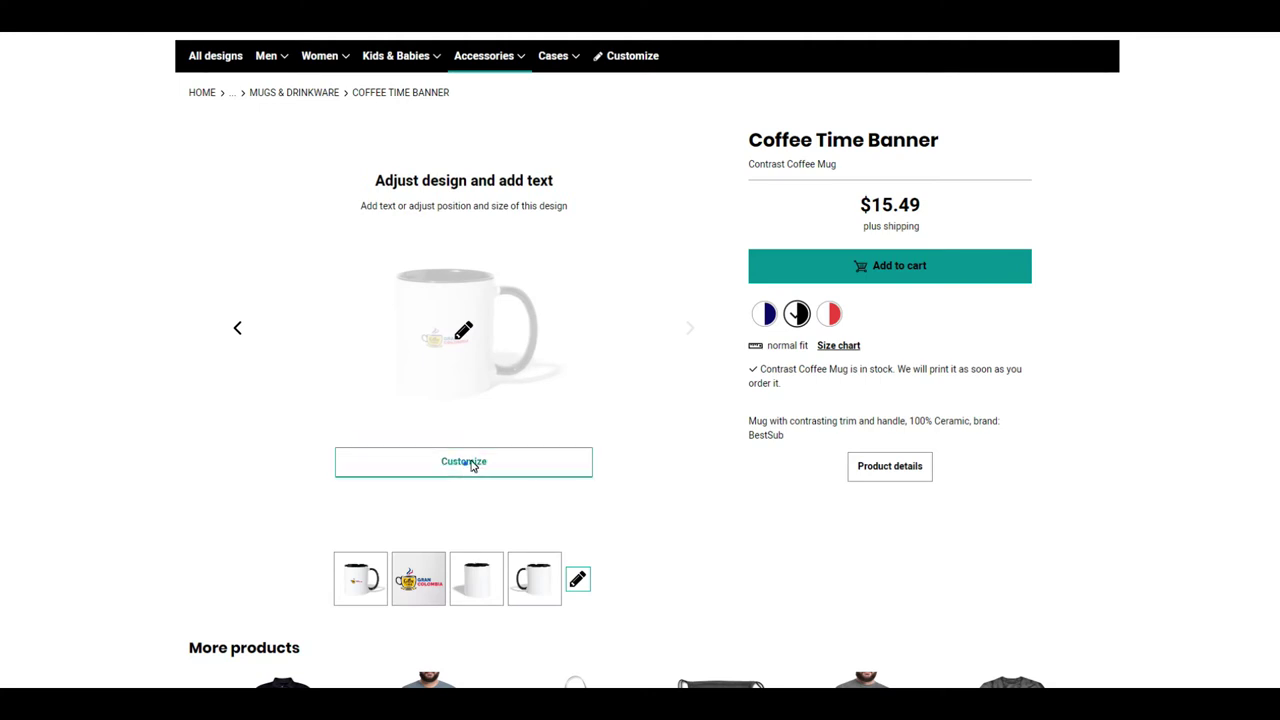
left_click(470, 462)
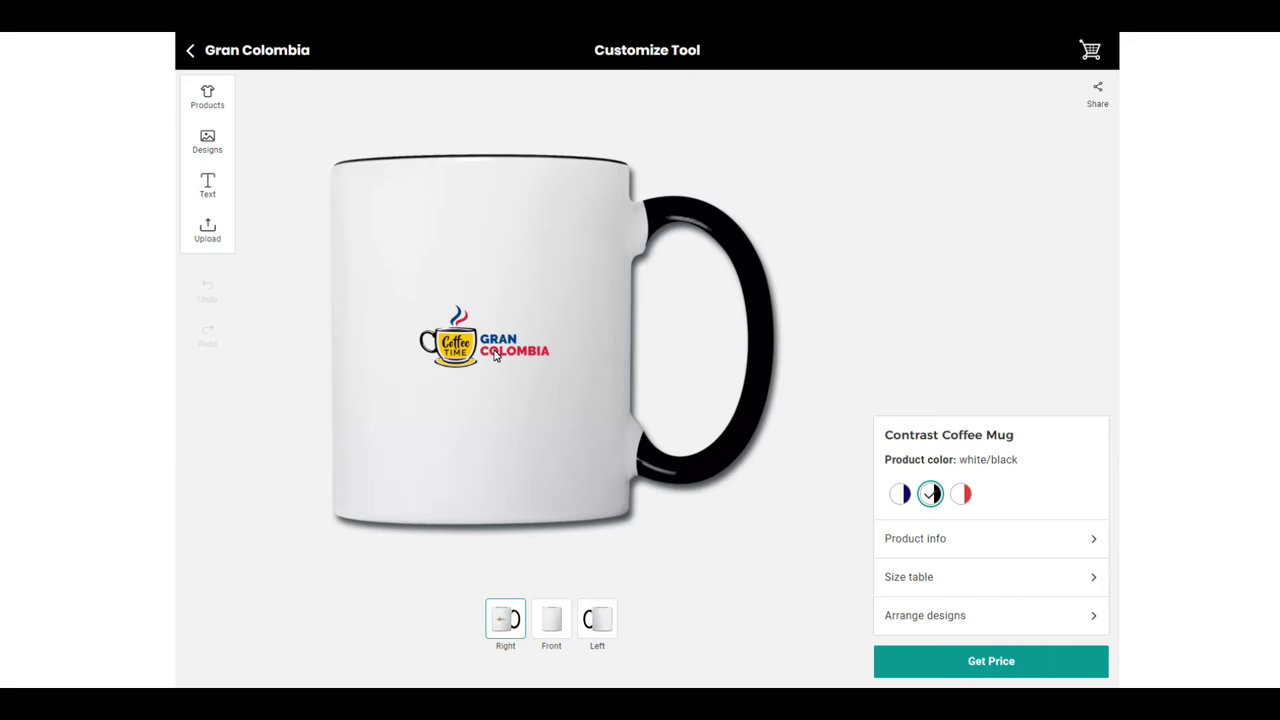
left_click(474, 360)
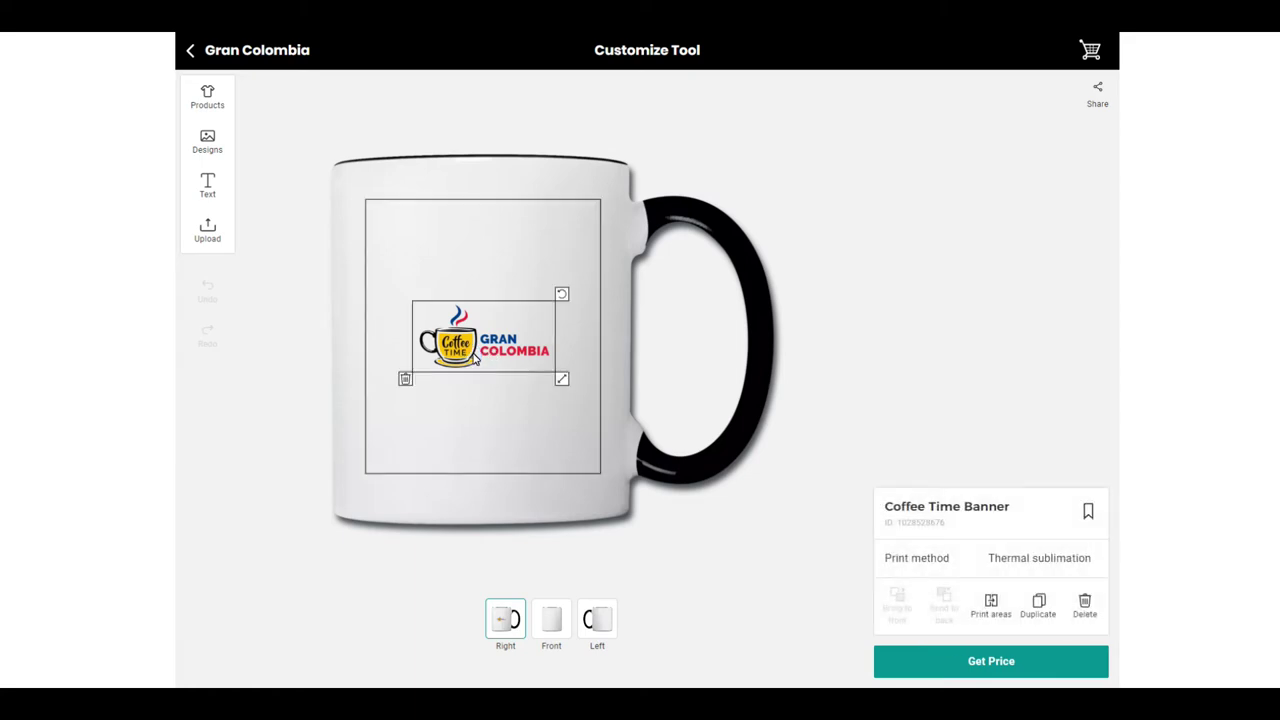
left_click(1085, 605)
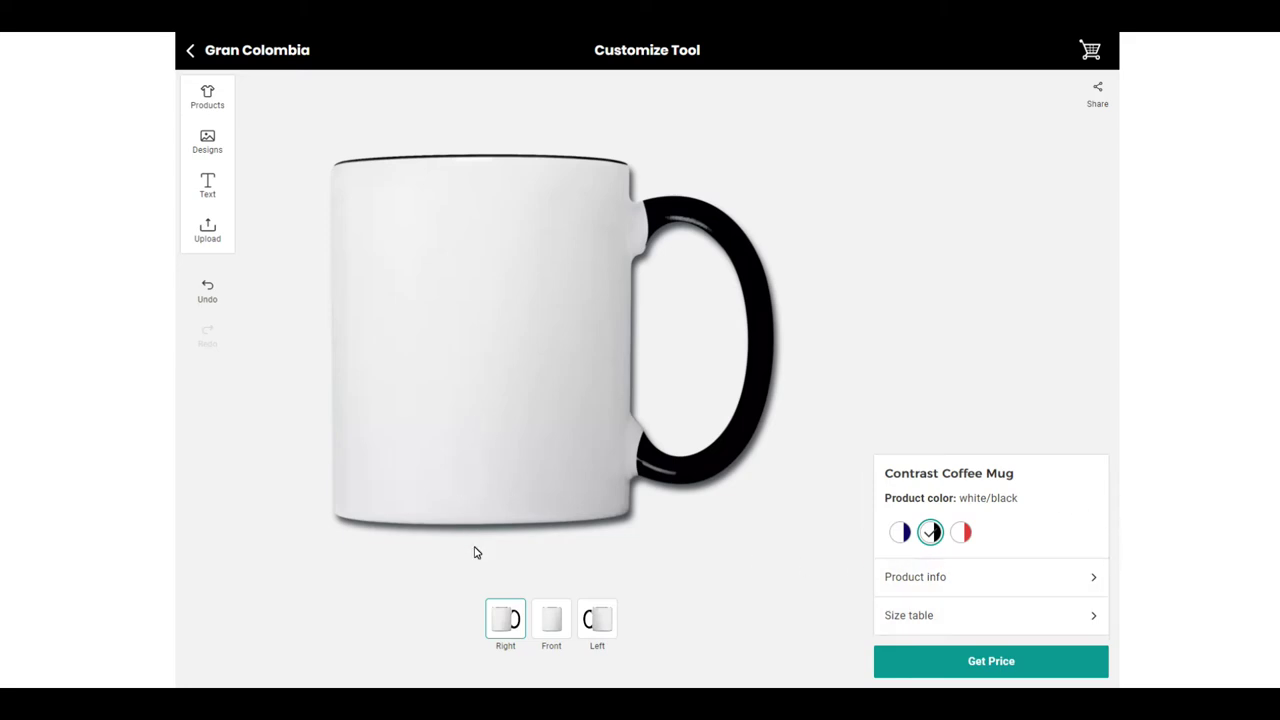
Add the Gran Colombia Logo to the mug and try shrinking it
left_click(198, 144)
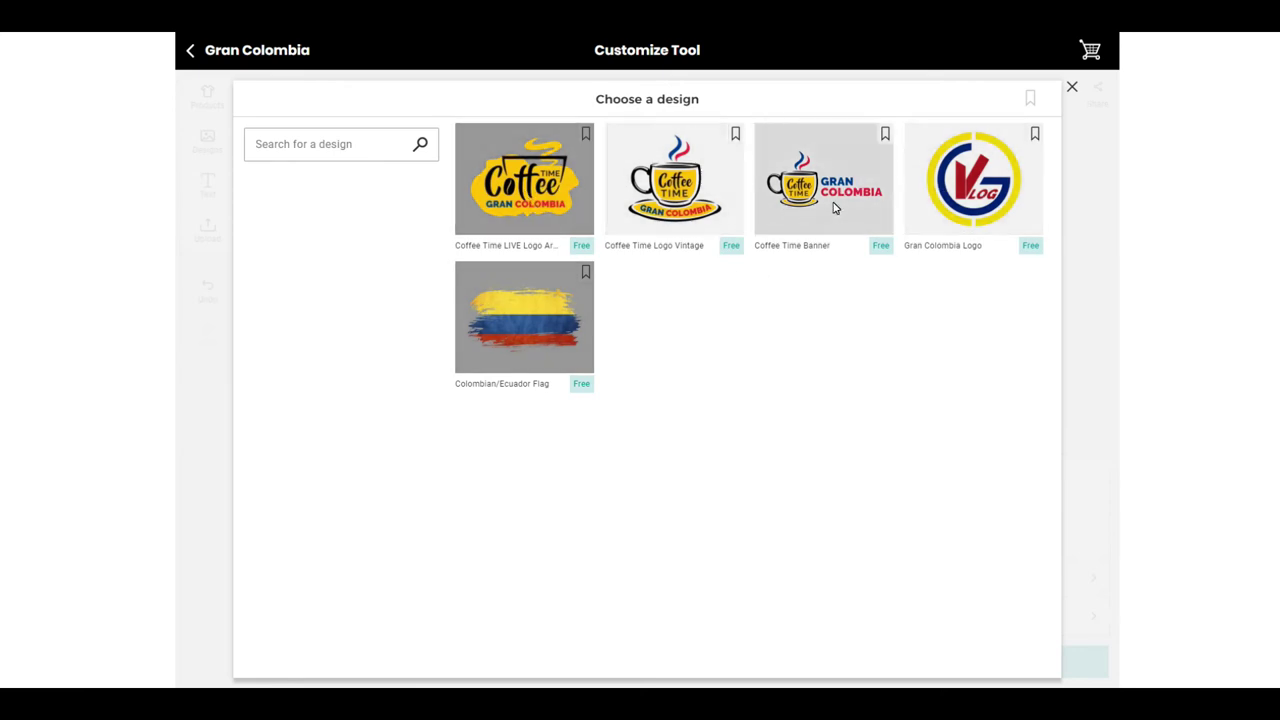
left_click(983, 197)
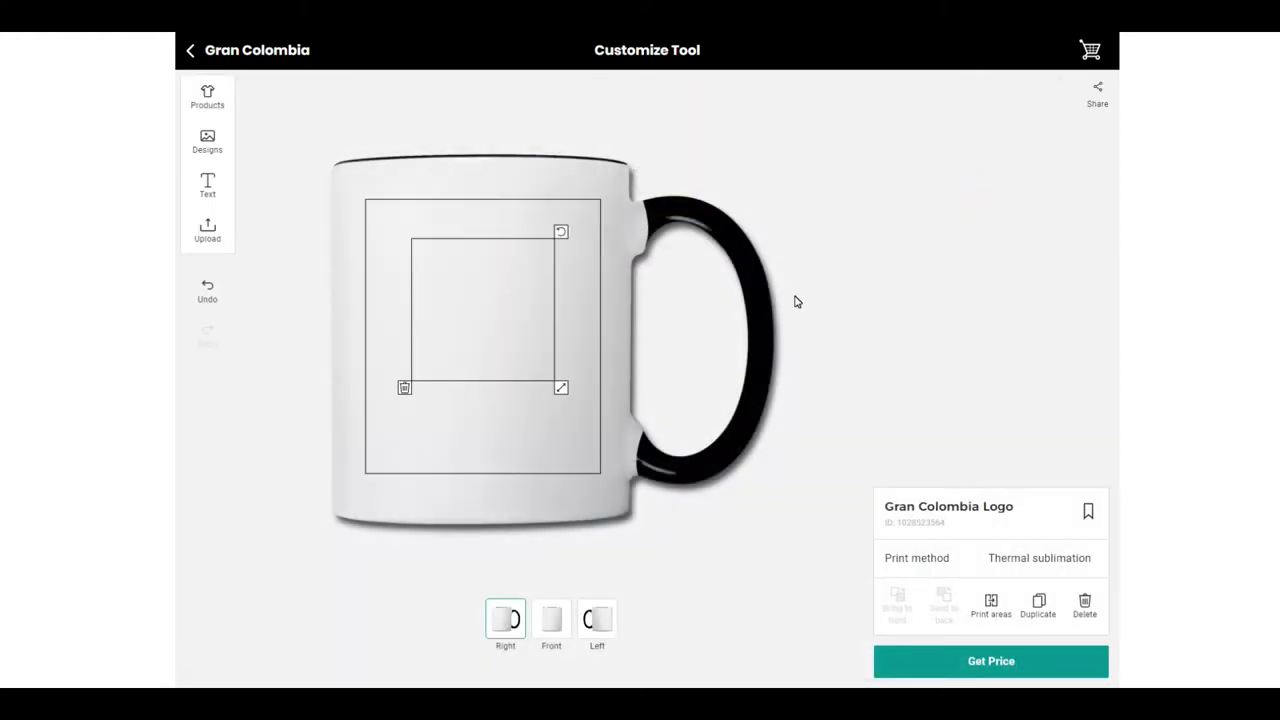
left_click(561, 389)
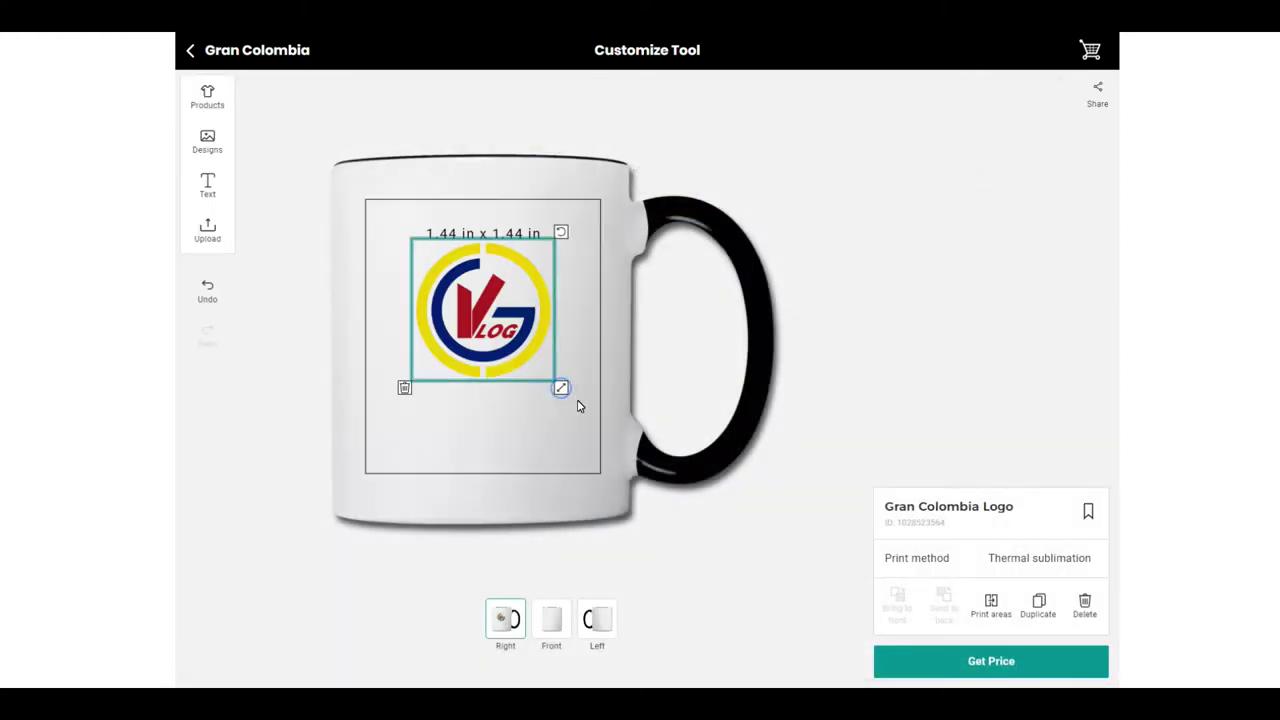
left_click(563, 388)
left_click_drag(561, 391, 563, 389)
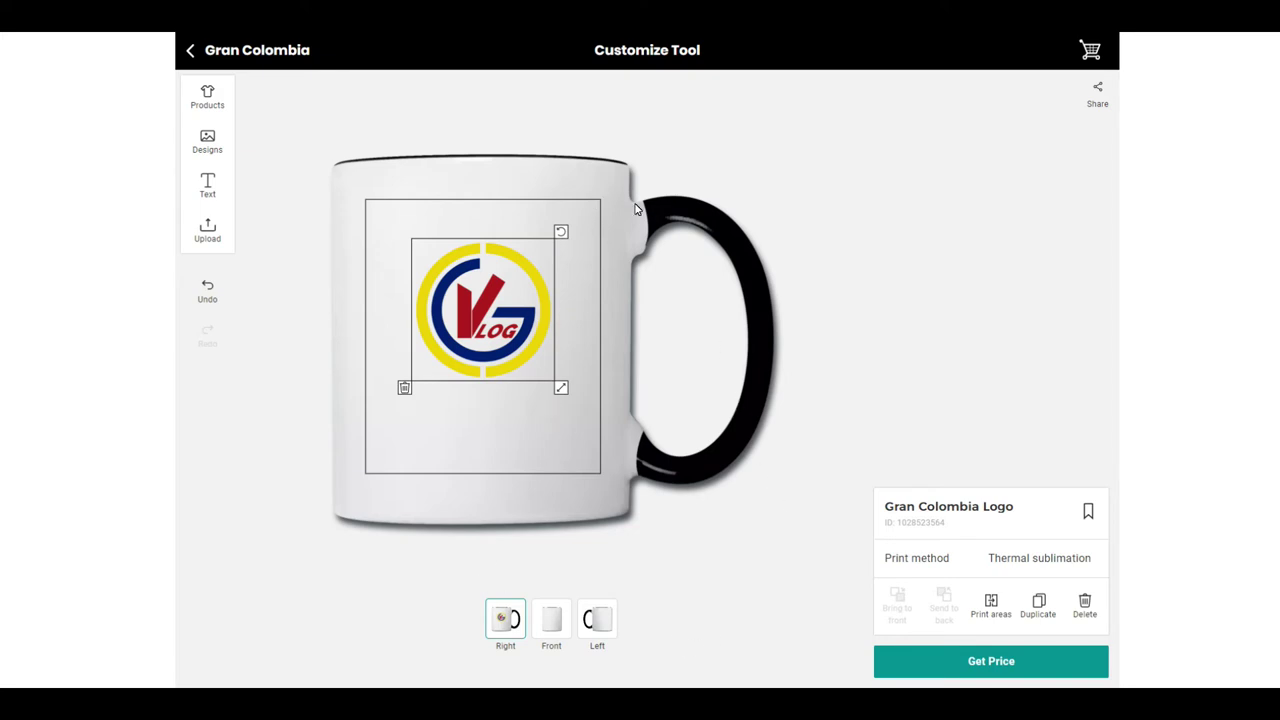
Check the mug's left and right sides, then delete the Gran Colombia Logo
left_click(551, 622)
left_click(597, 620)
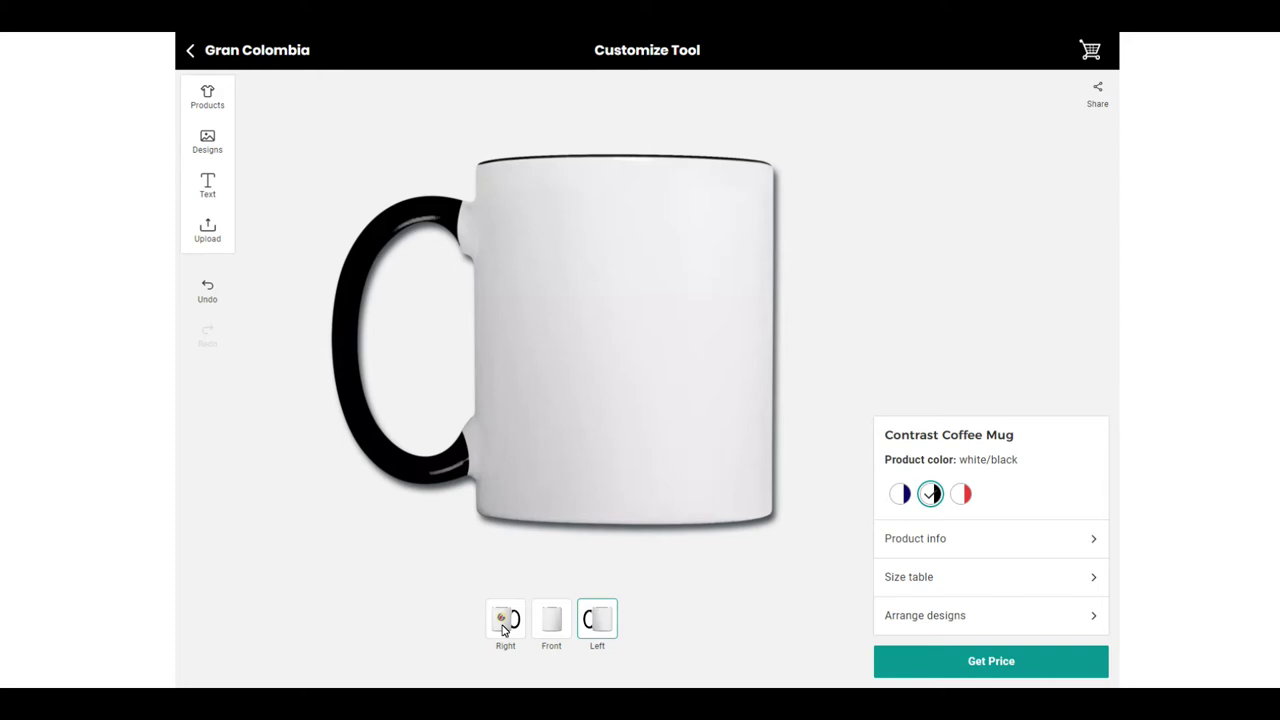
left_click(505, 622)
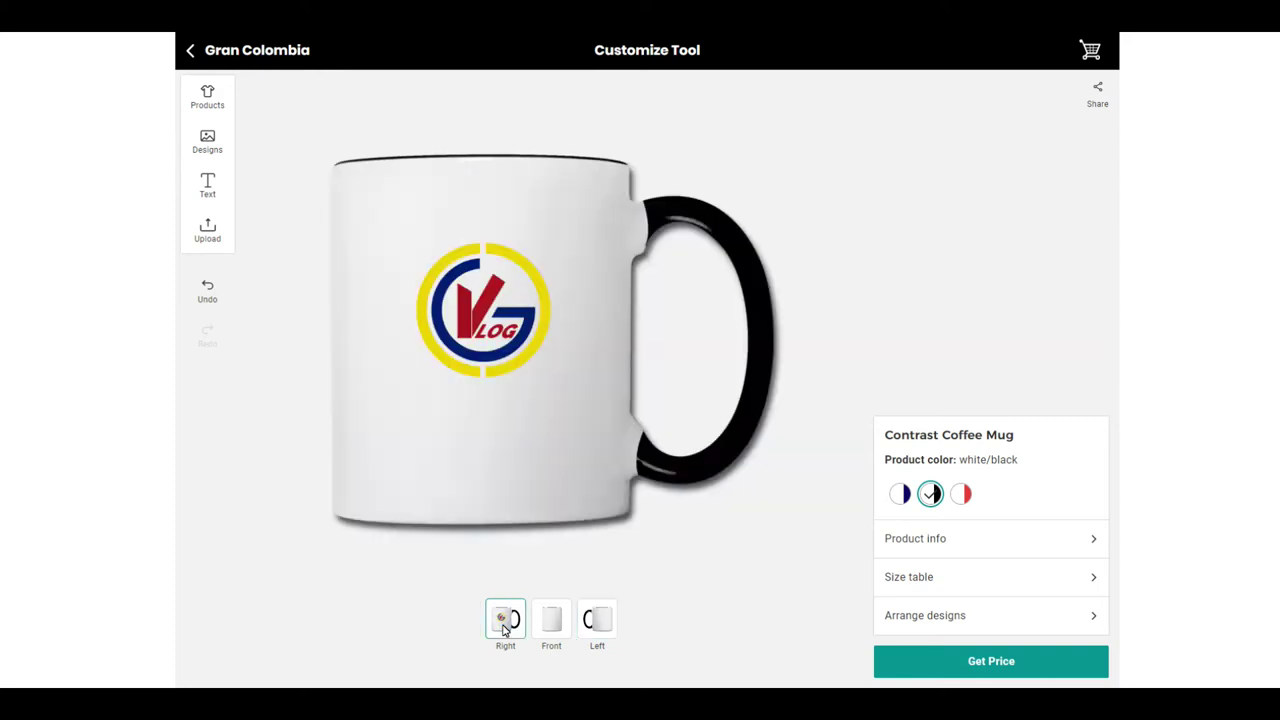
left_click(517, 290)
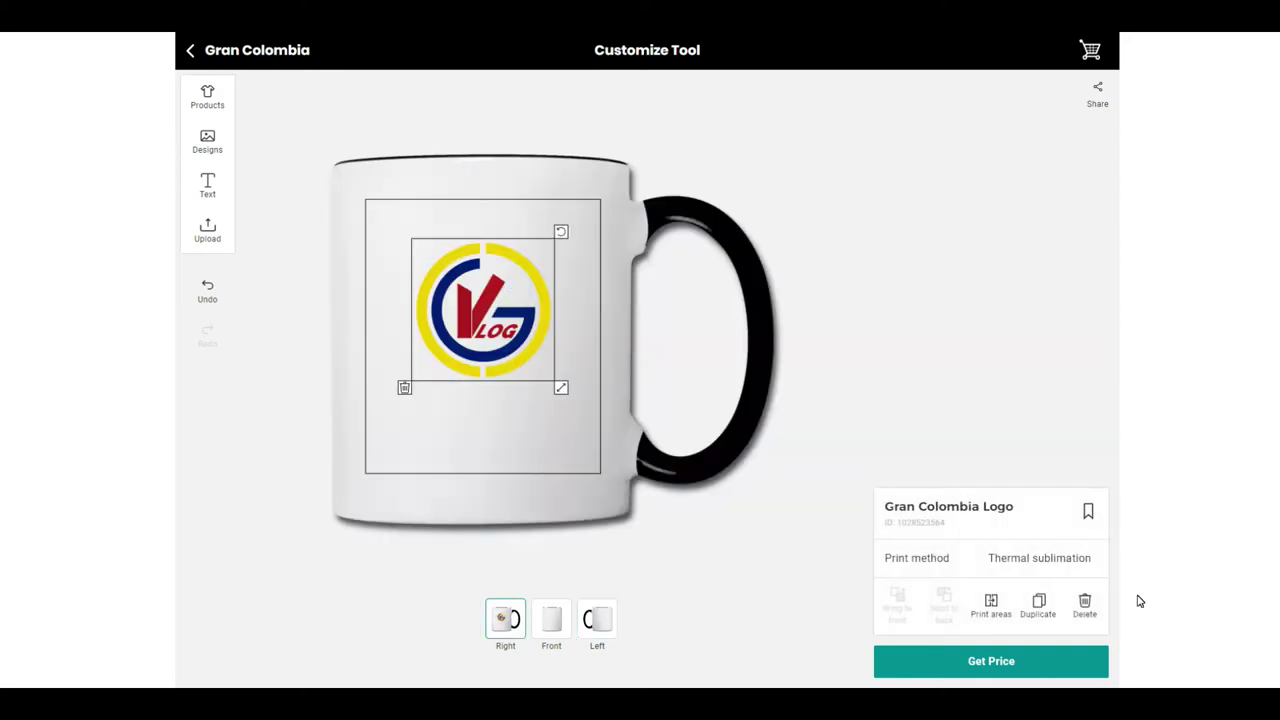
left_click(1085, 605)
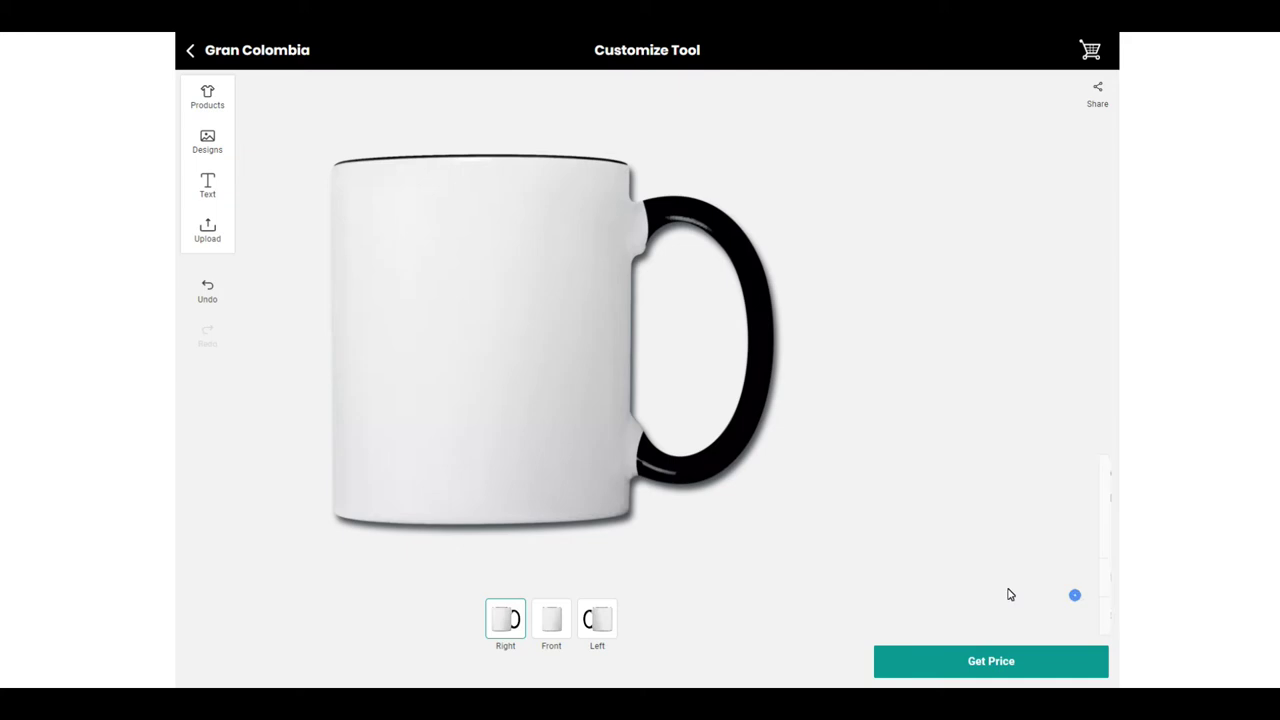
Place Coffee Time Logo Vintage on the mug's left side and get its $15.49 price
left_click(593, 624)
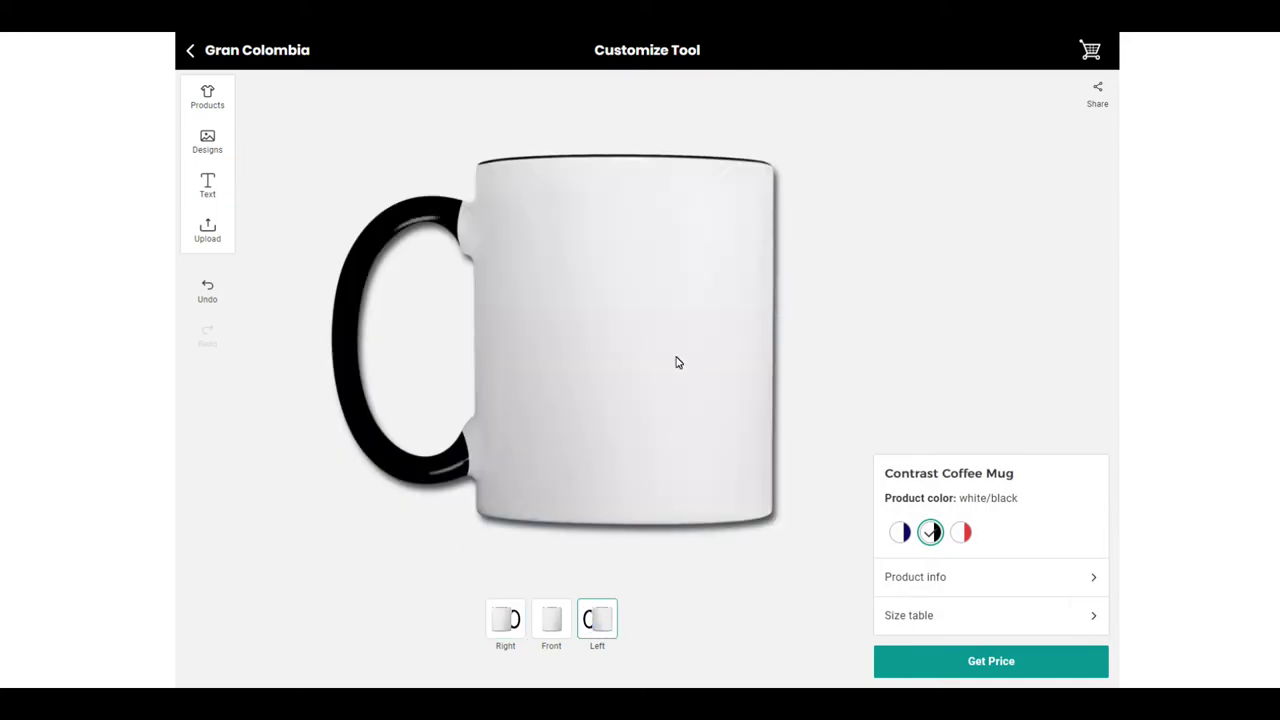
left_click(207, 141)
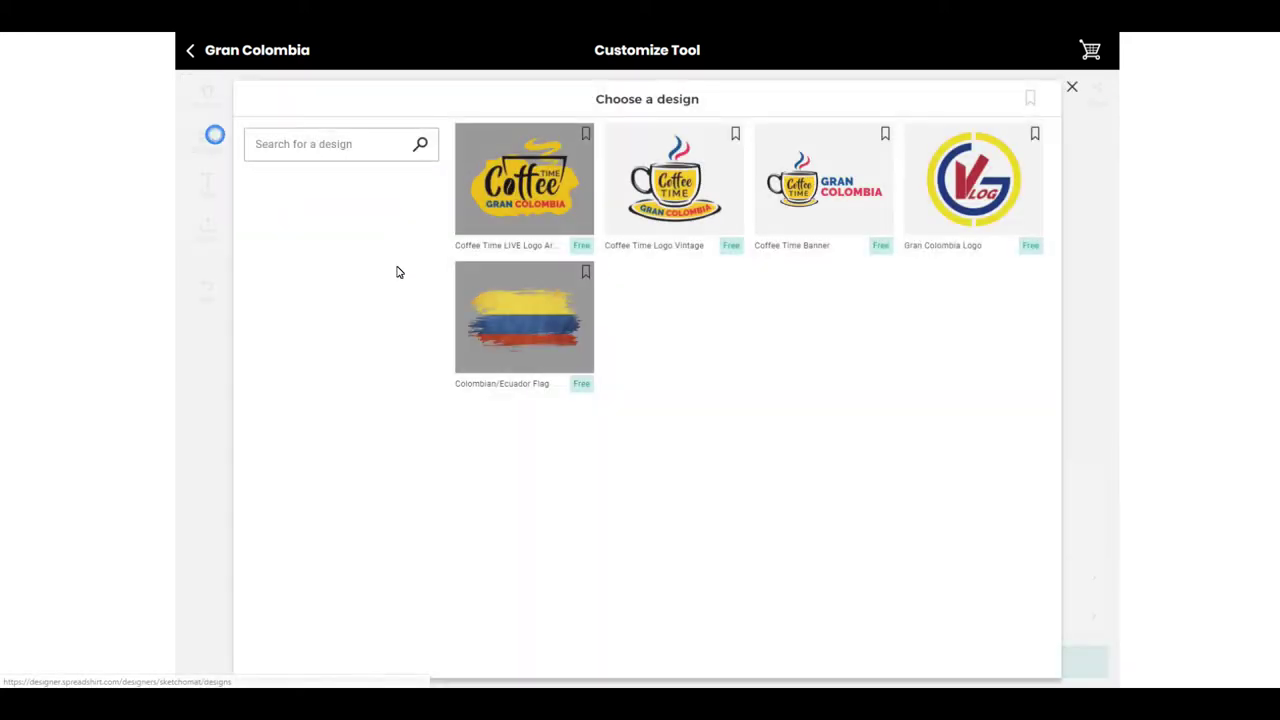
left_click(665, 211)
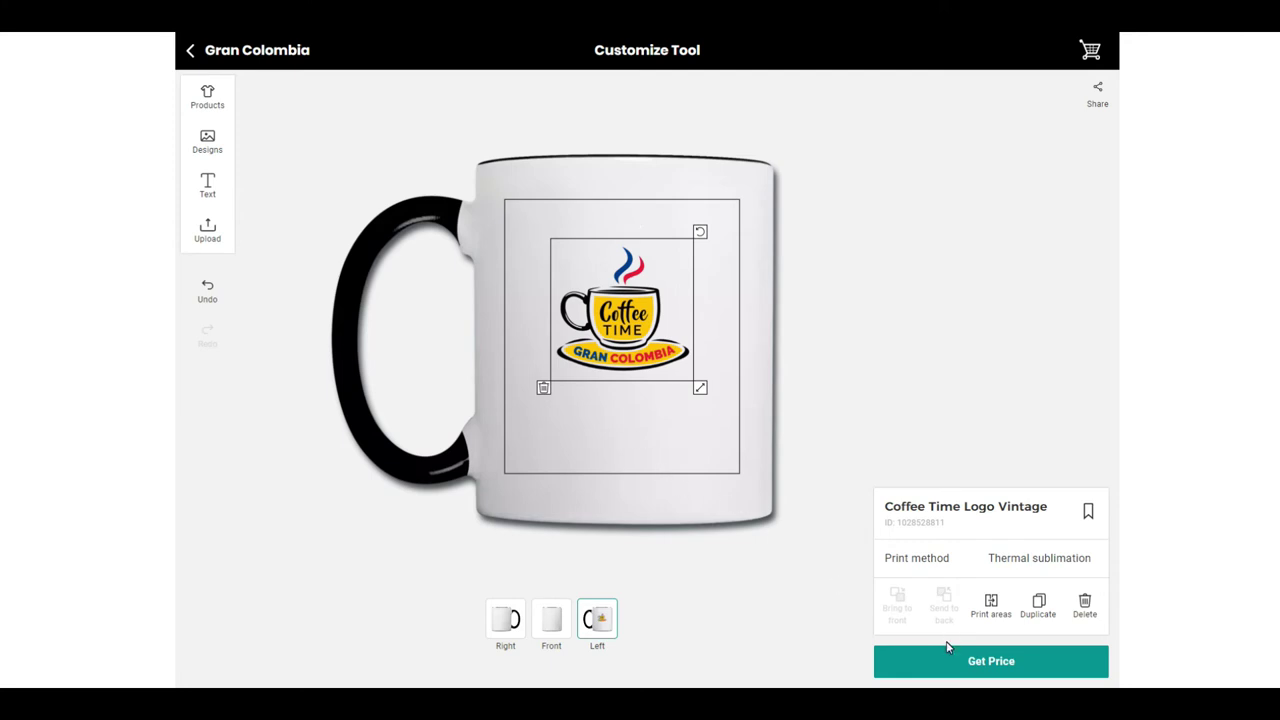
left_click(972, 664)
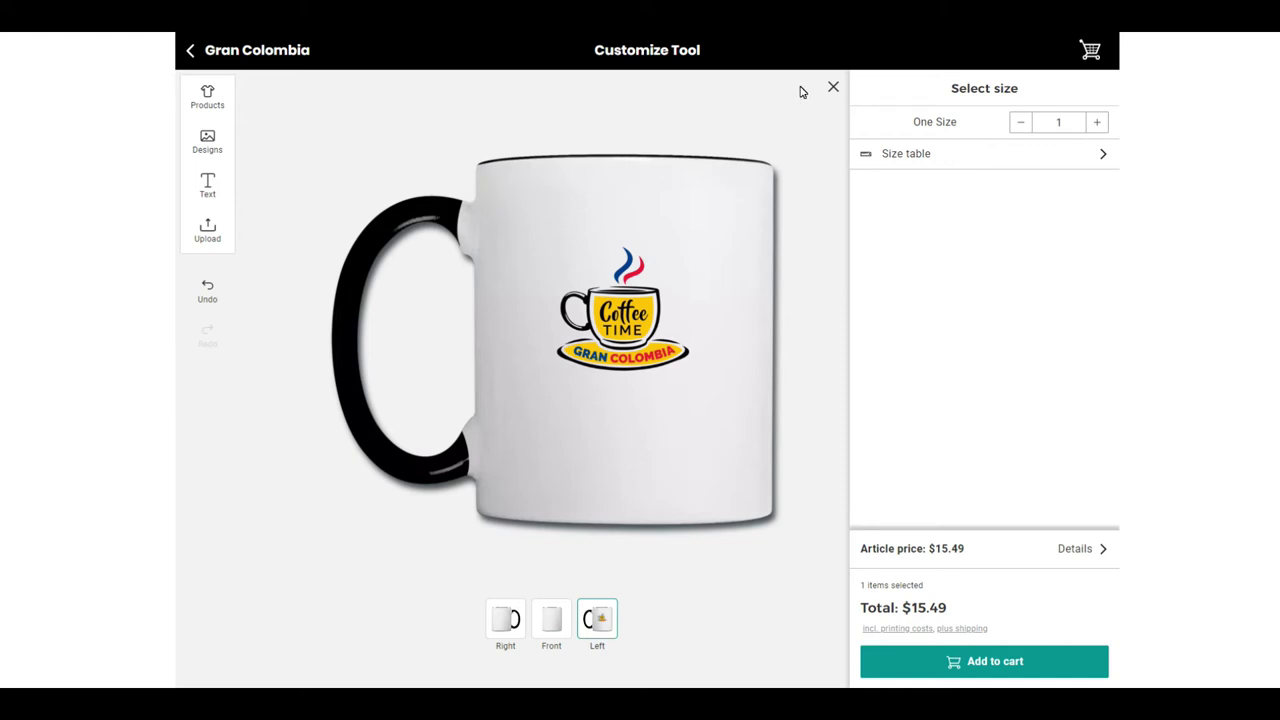
Close the Select size panel and dismiss the Choose a design list without adding anything
left_click(834, 90)
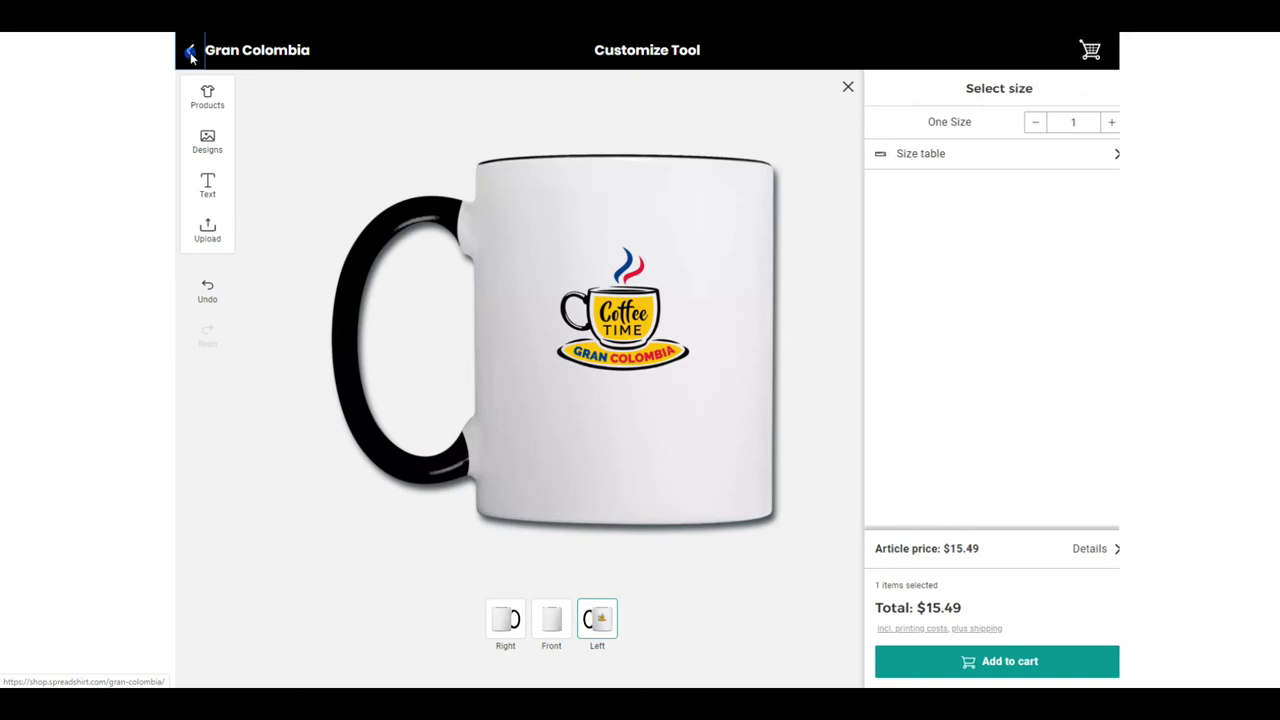
left_click(191, 50)
left_click(191, 50)
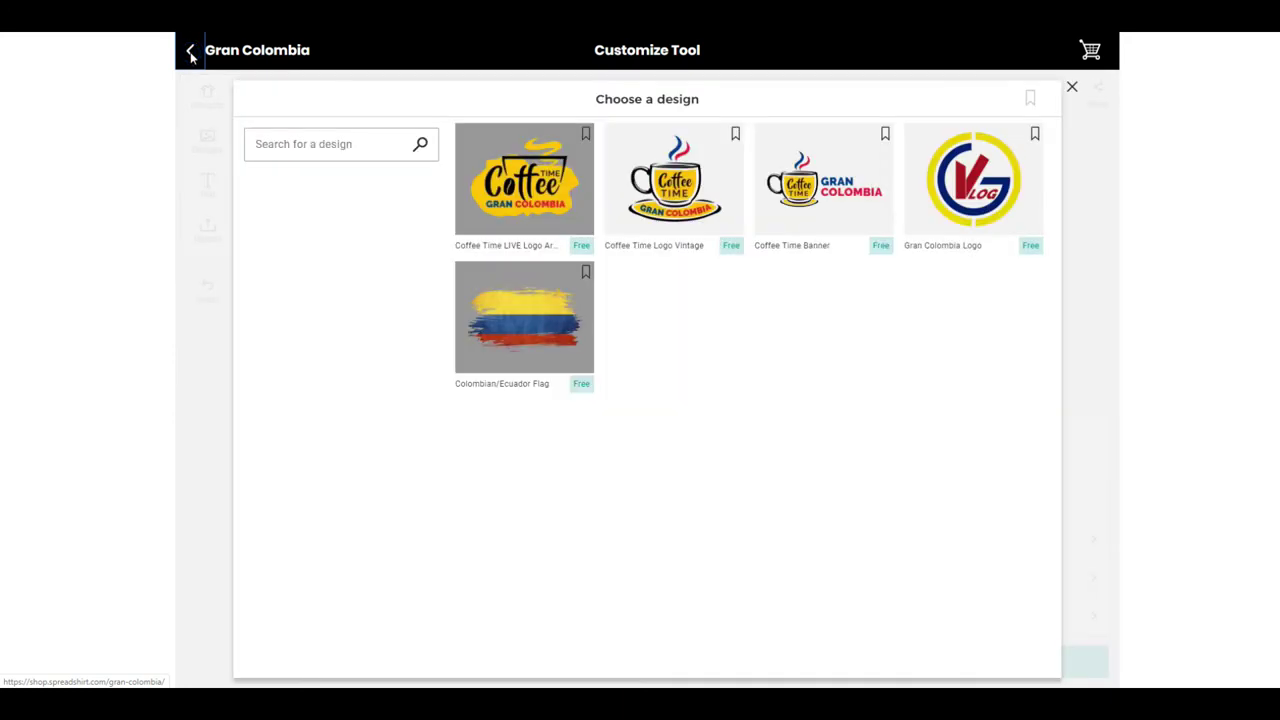
left_click(191, 50)
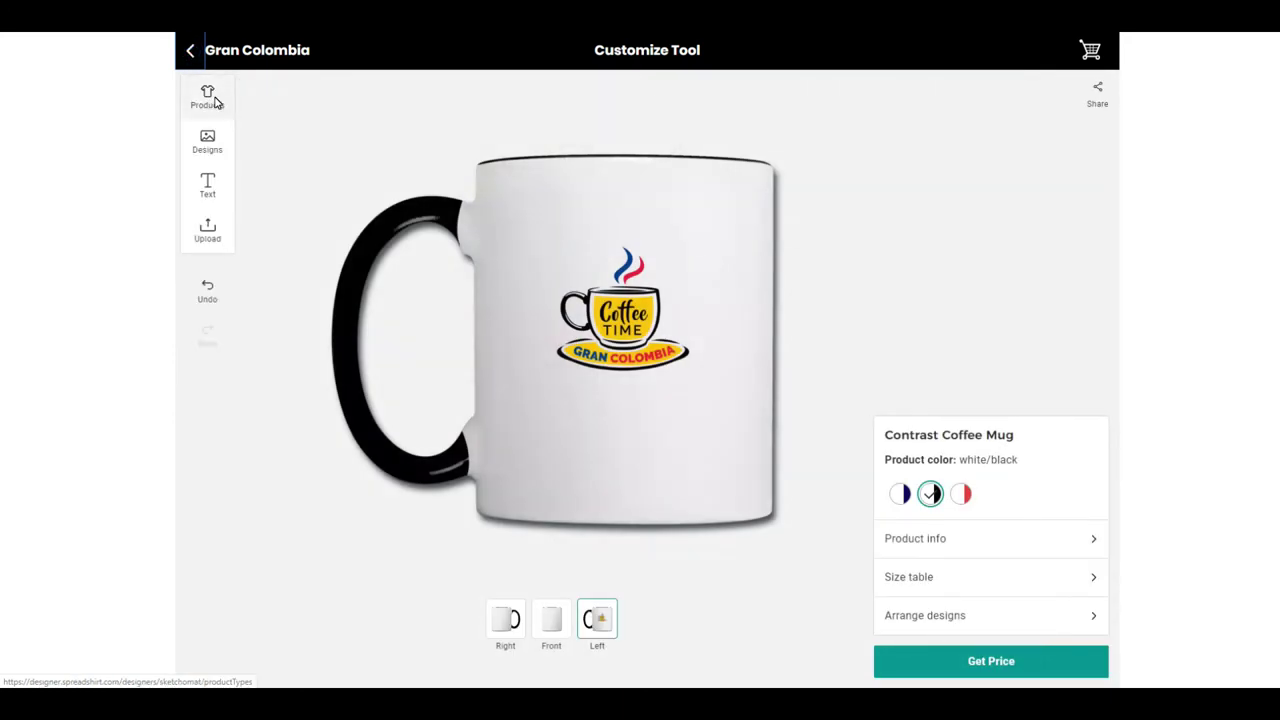
Swap the mug for a black Men's Premium T-Shirt in size 2XL
left_click(207, 97)
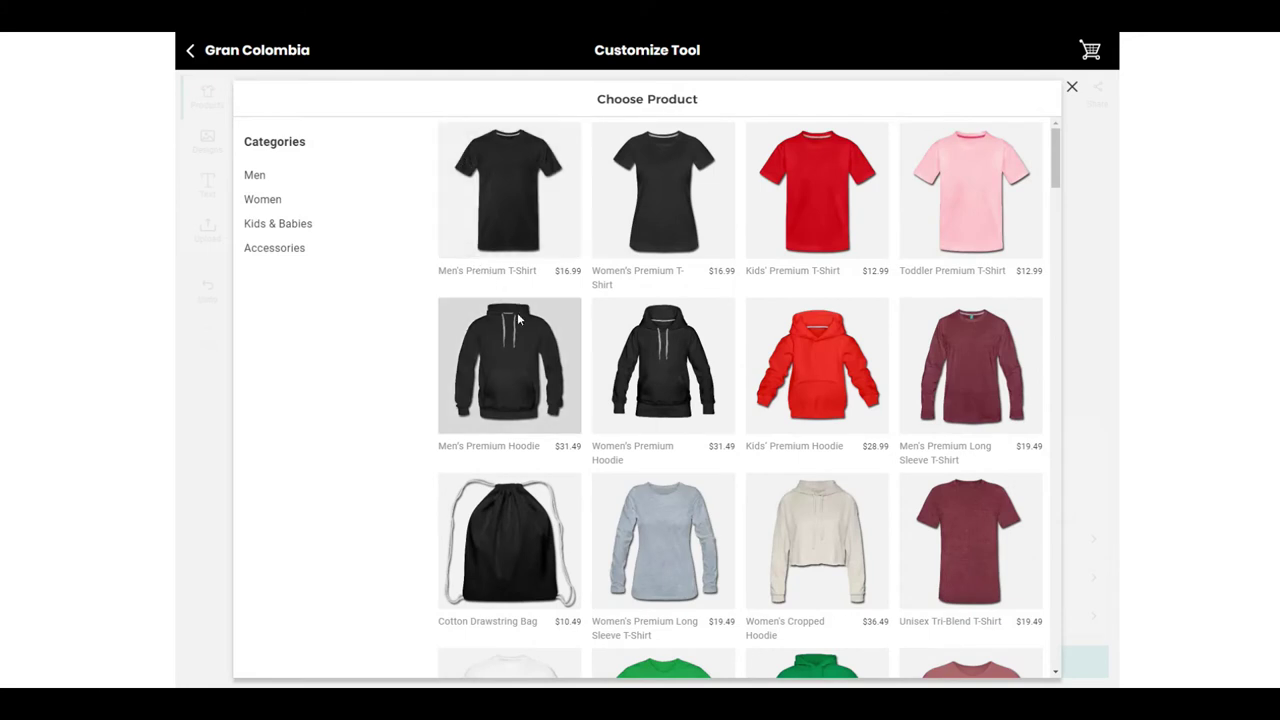
left_click(256, 175)
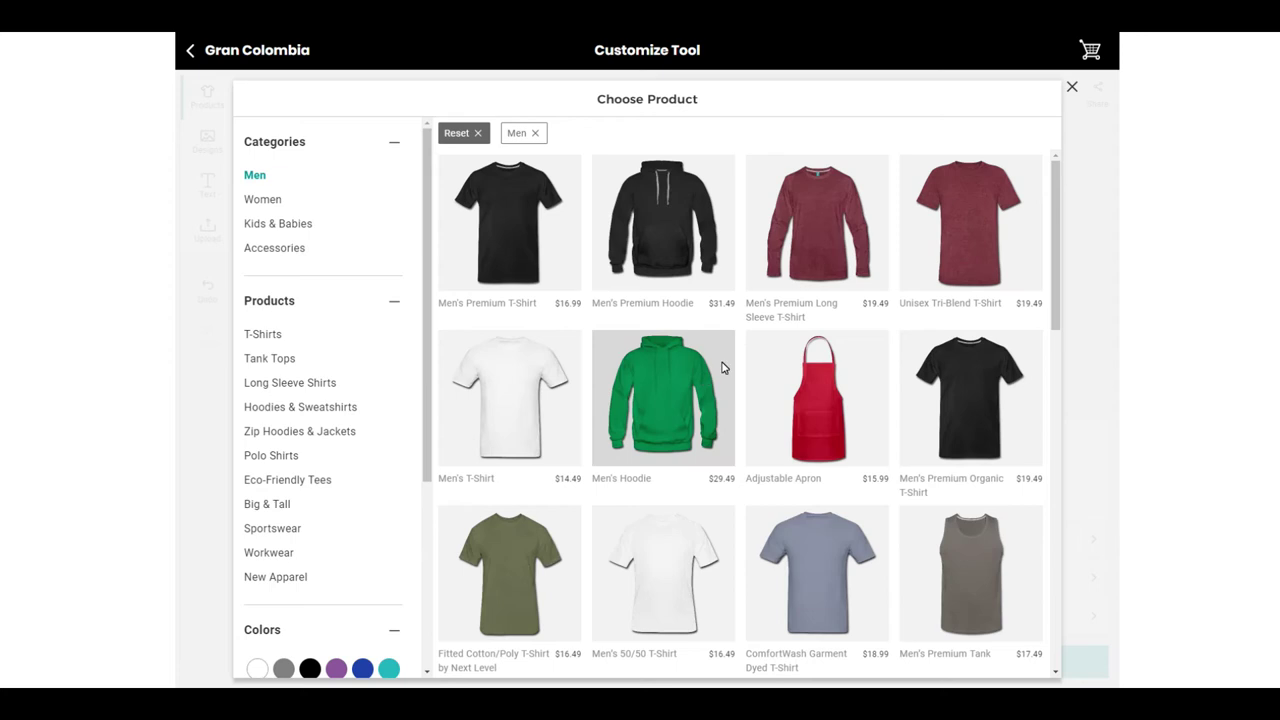
scroll(737, 362, "down", 2)
scroll(737, 362, "down", 2)
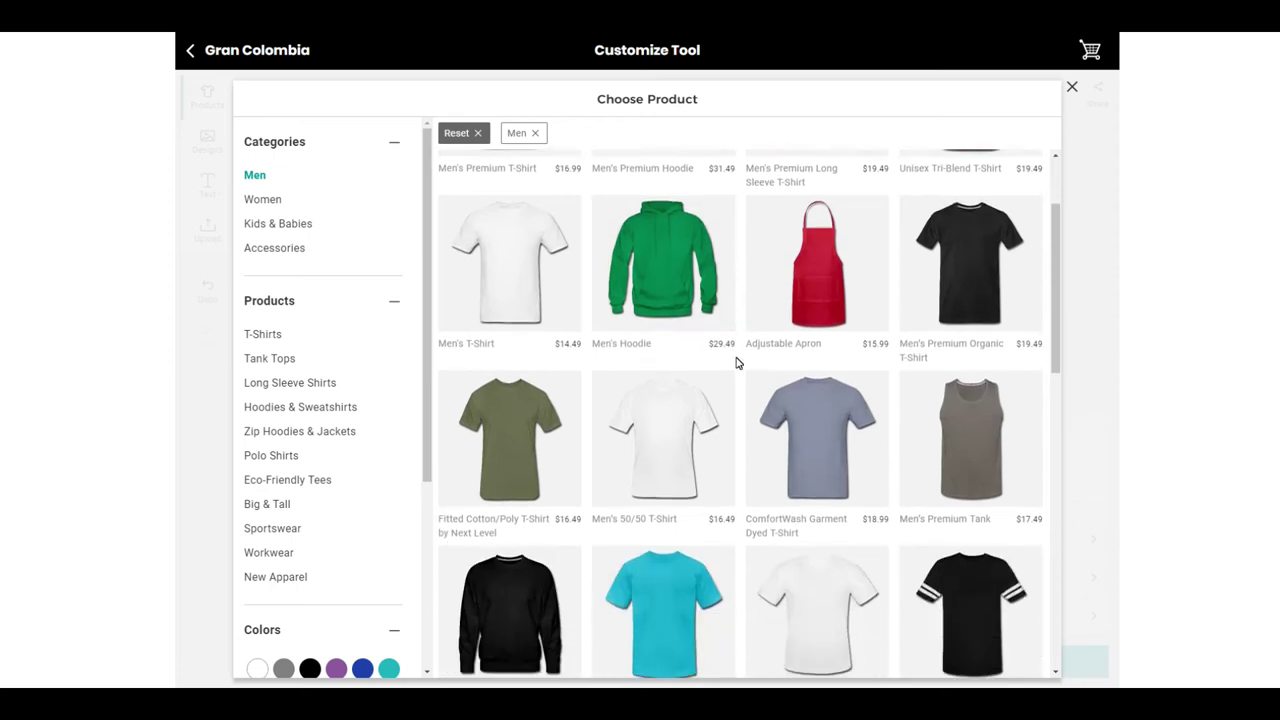
scroll(732, 357, "up", 3)
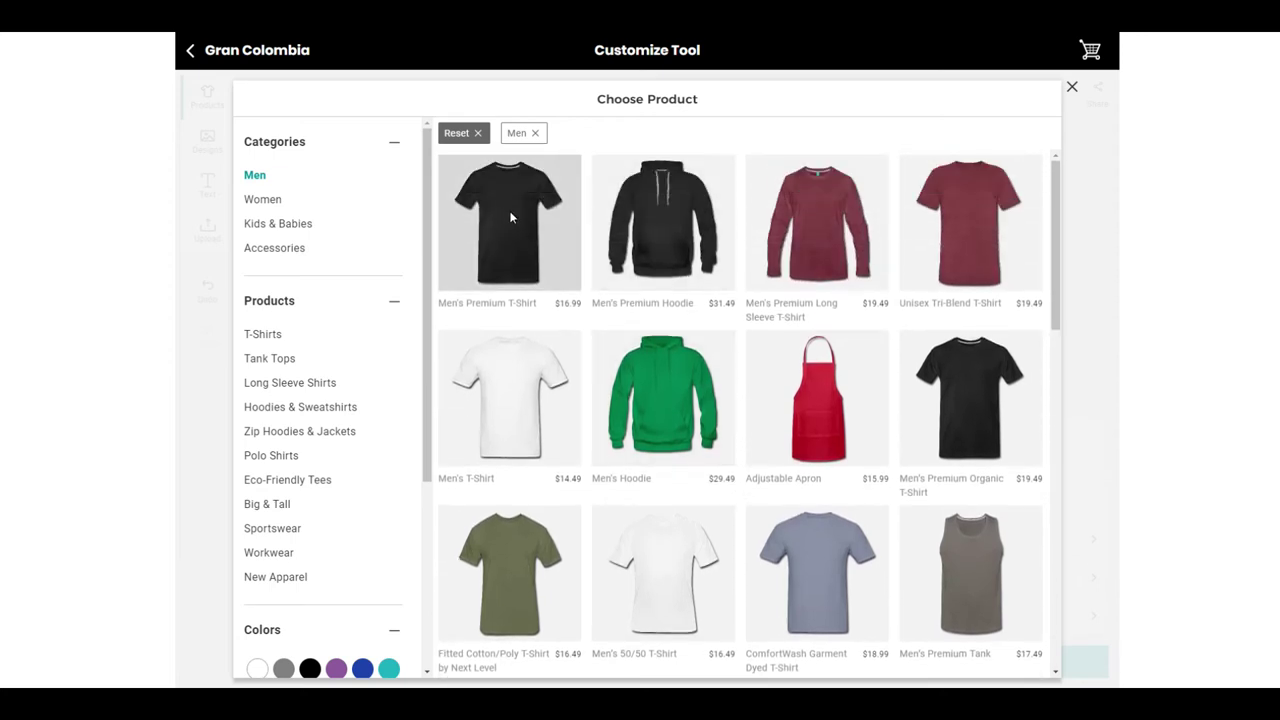
left_click(510, 226)
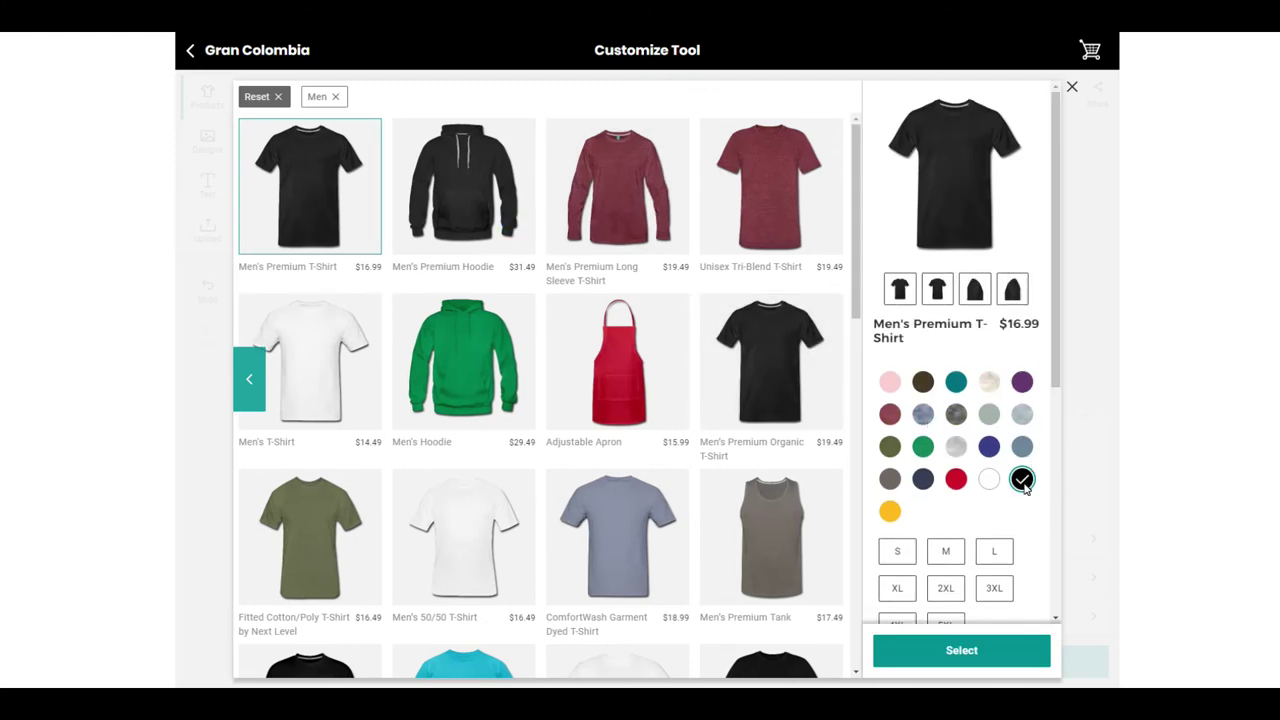
scroll(1025, 517, "down", 1)
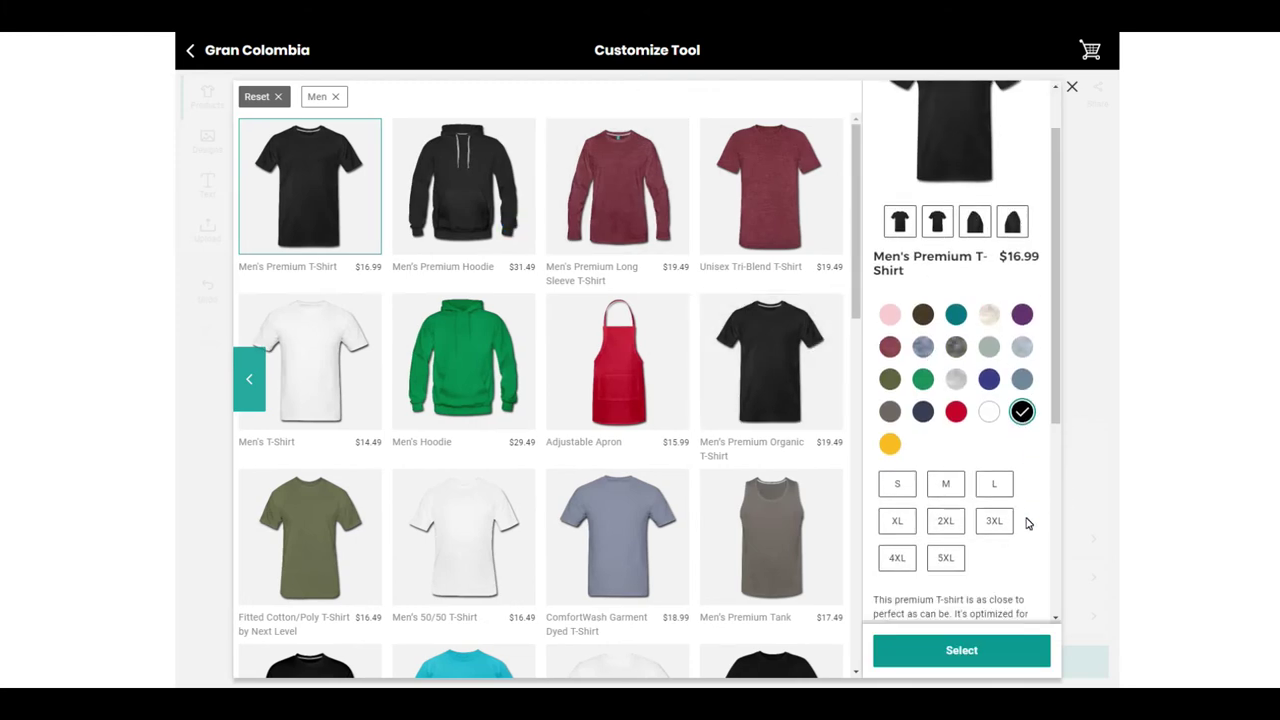
left_click(947, 521)
left_click(954, 648)
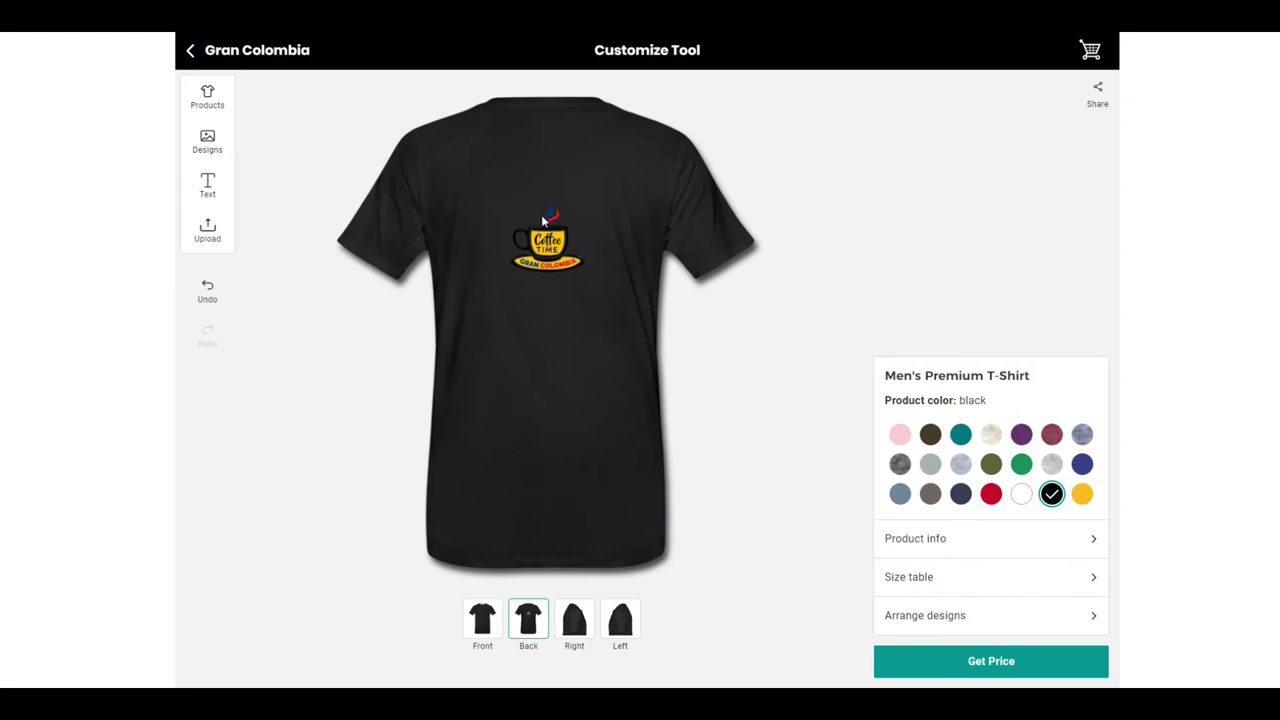
Delete the Coffee Time logo from the shirt's back and switch to the front
left_click(563, 250)
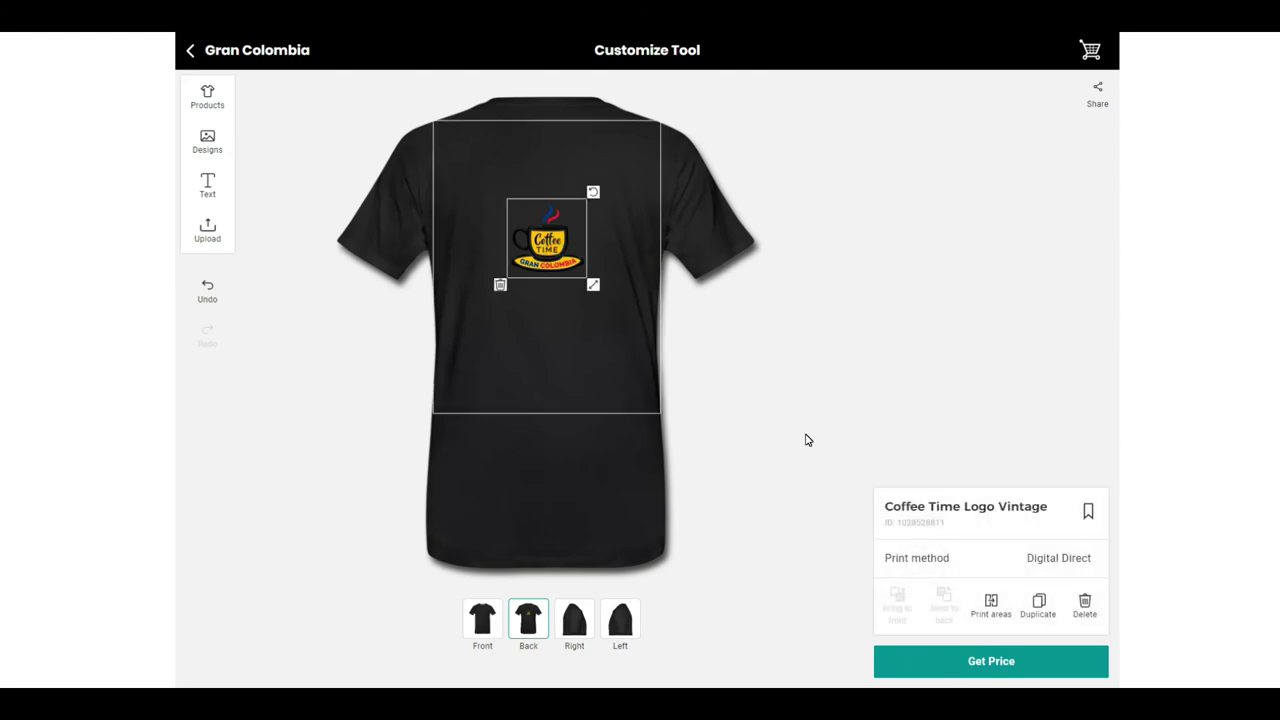
left_click(1085, 604)
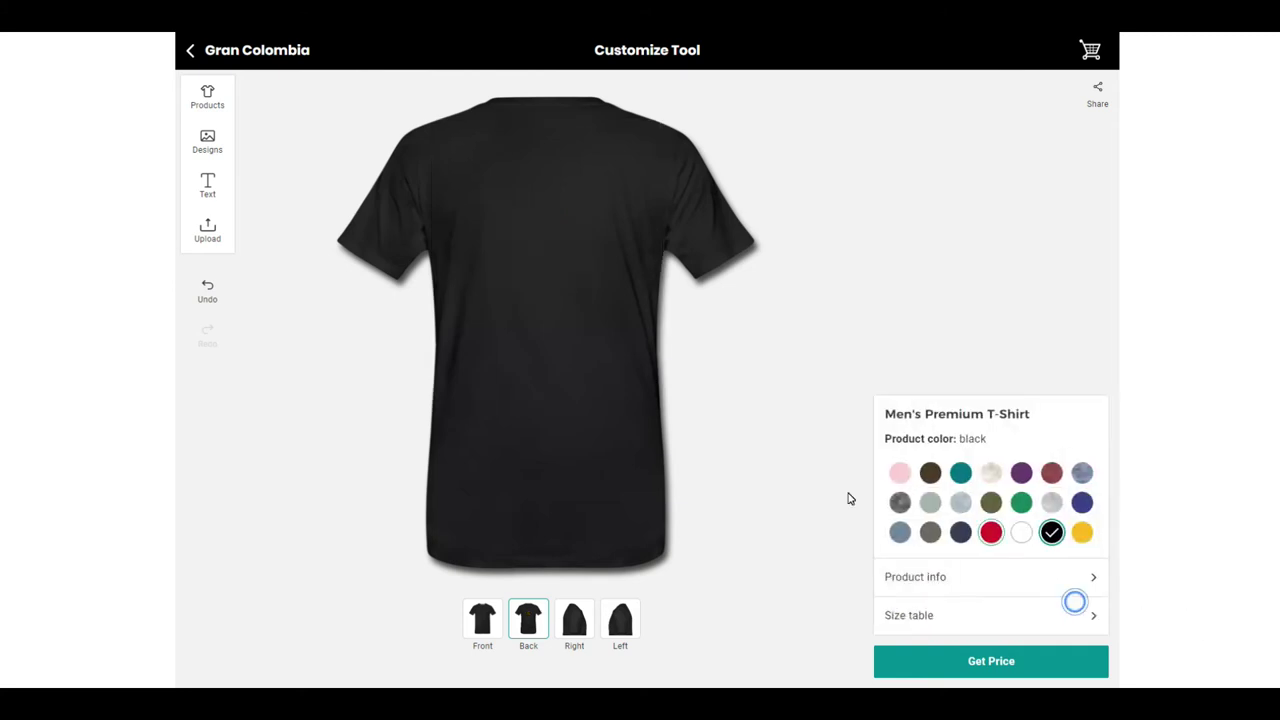
left_click(483, 622)
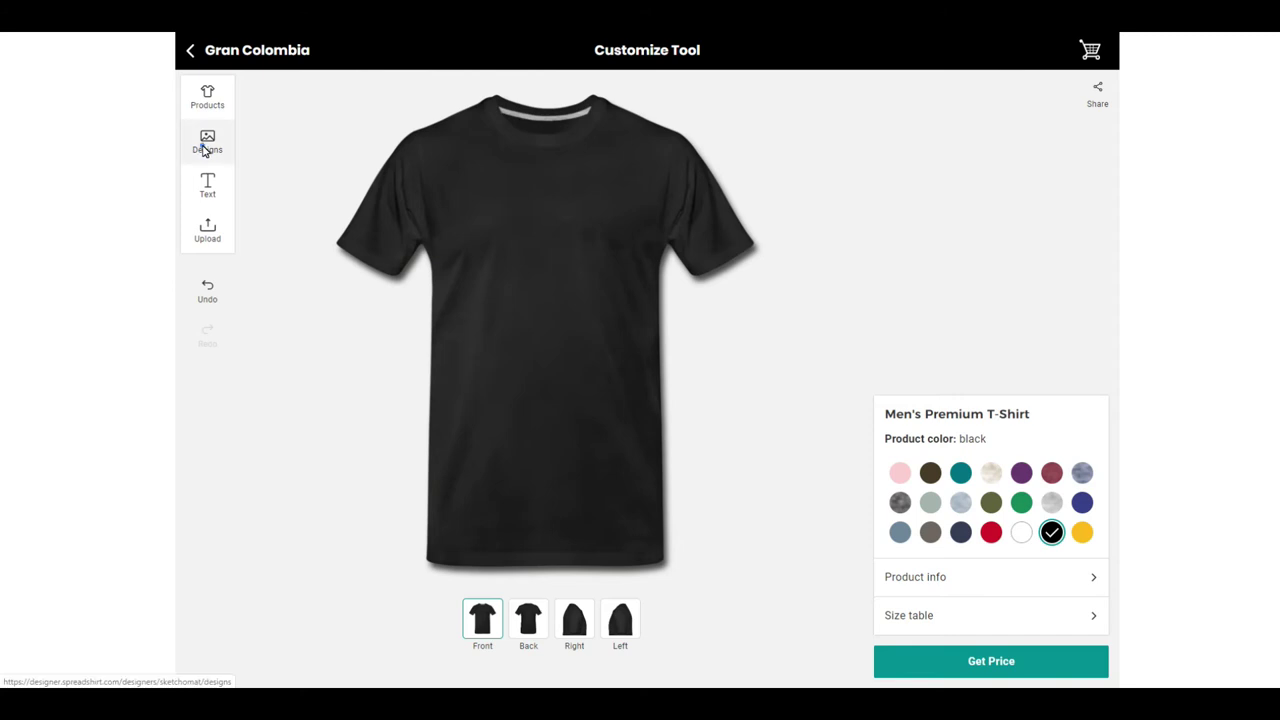
Place a 3.5-inch Gran Colombia Logo on the shirt's upper right chest, then view the right side
left_click(207, 141)
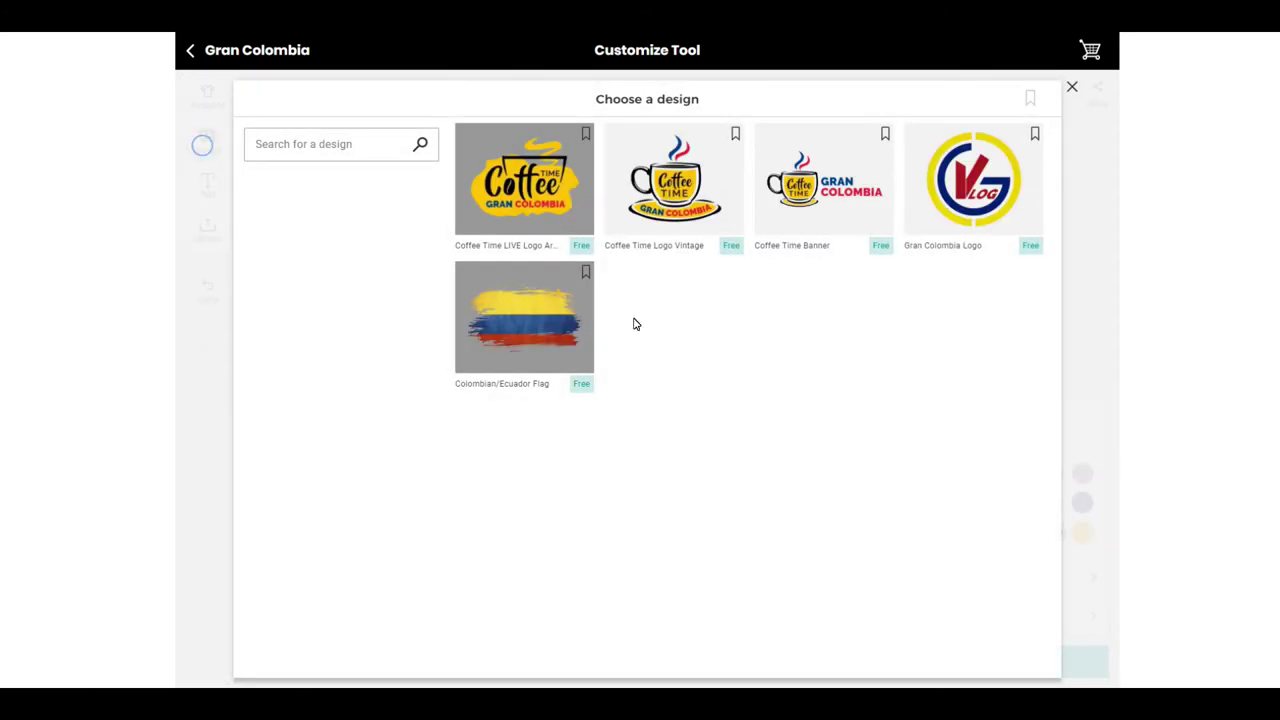
left_click(975, 205)
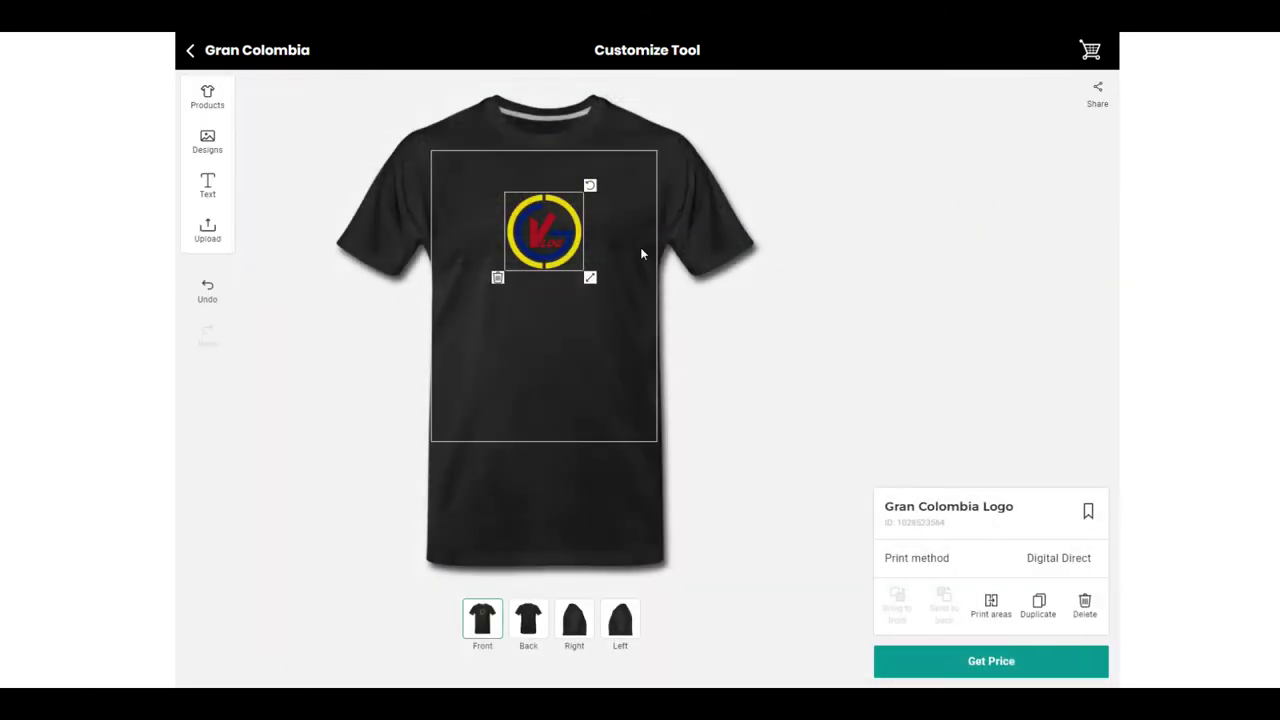
left_click_drag(547, 230, 597, 239)
left_click_drag(644, 288, 604, 248)
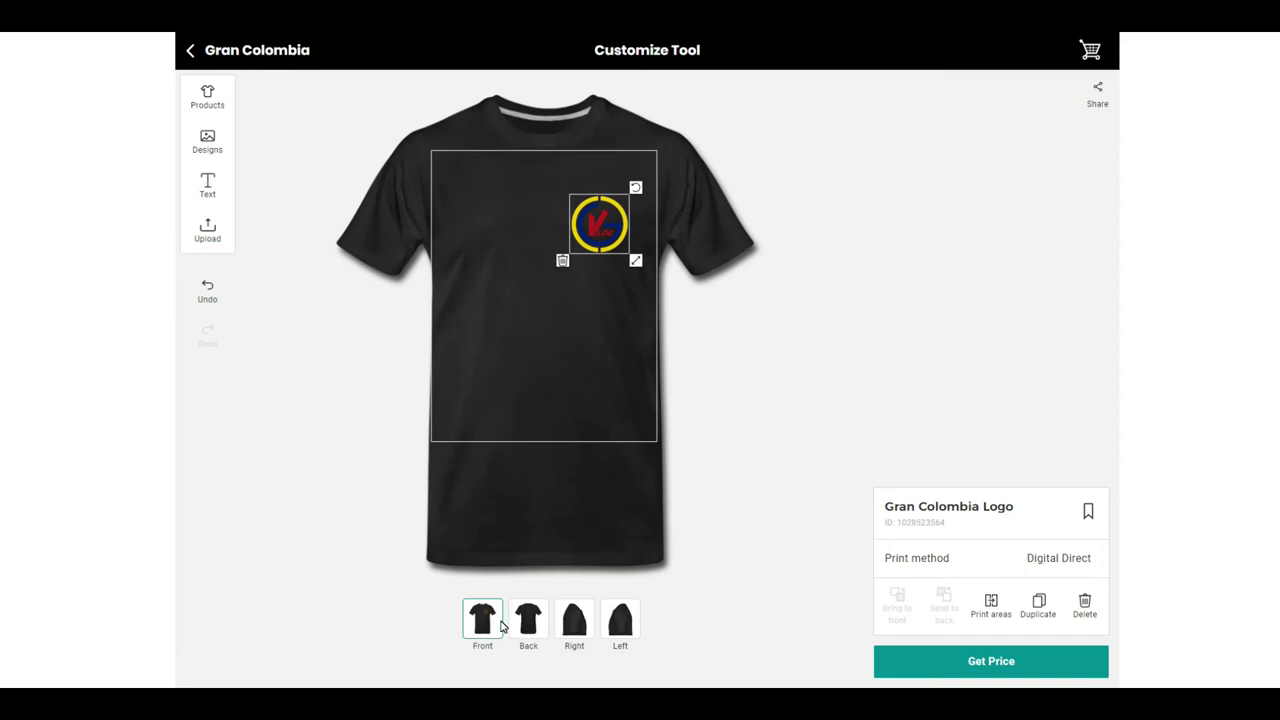
left_click(574, 625)
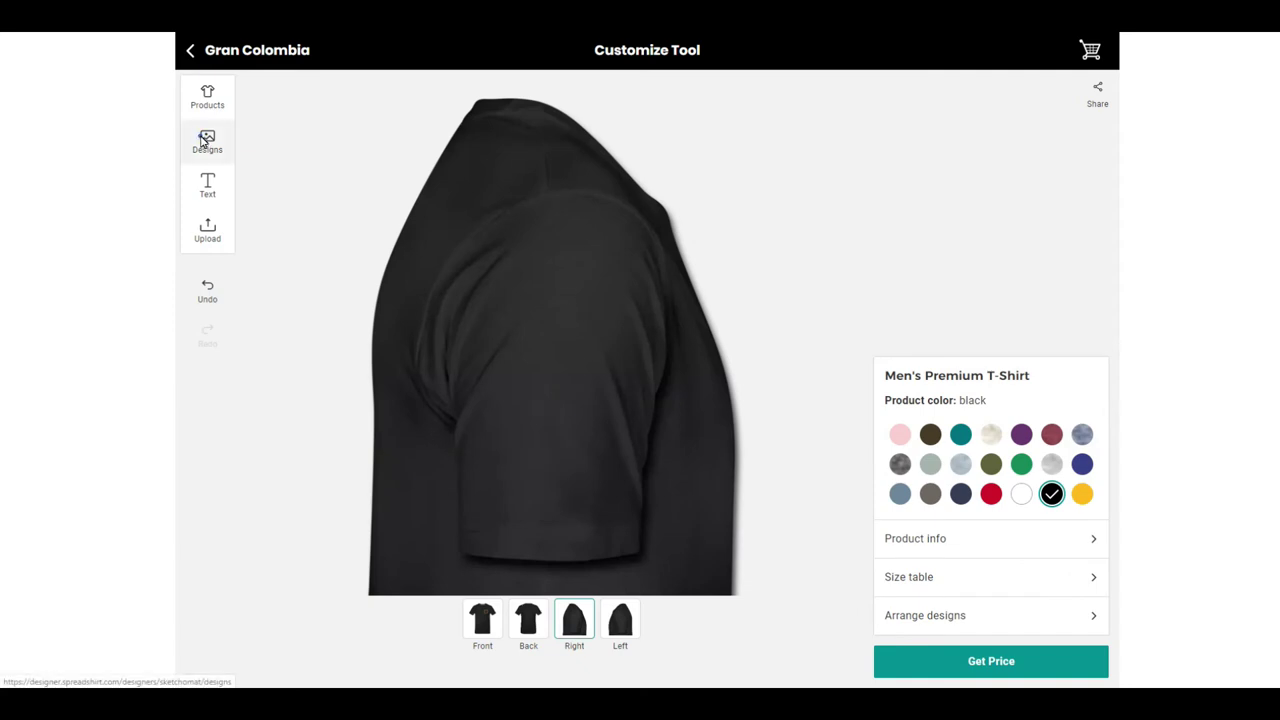
left_click(203, 141)
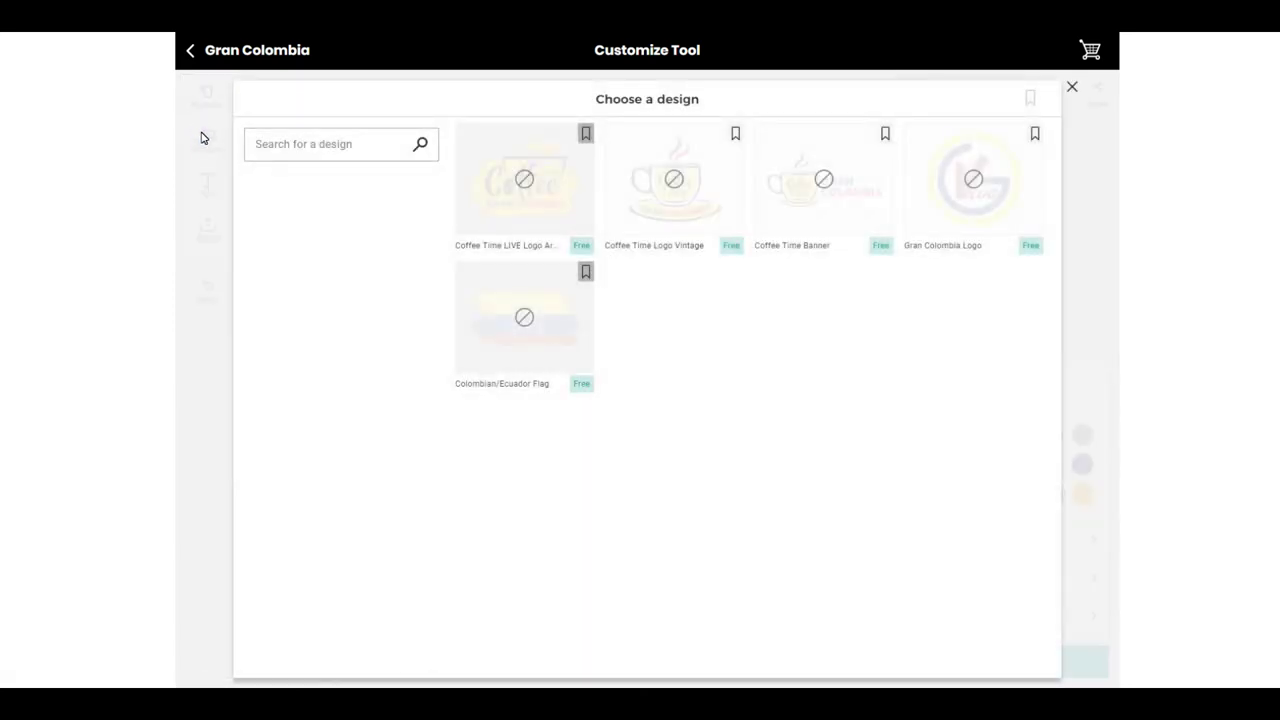
left_click(191, 50)
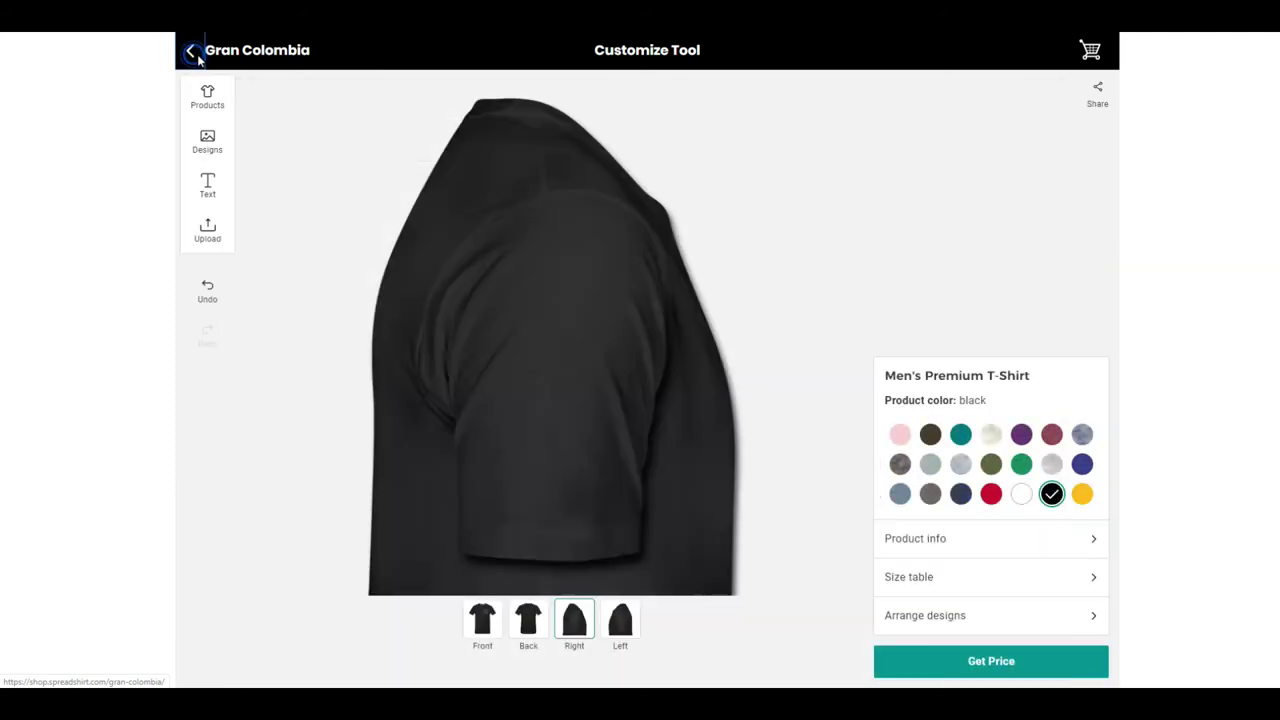
left_click(940, 652)
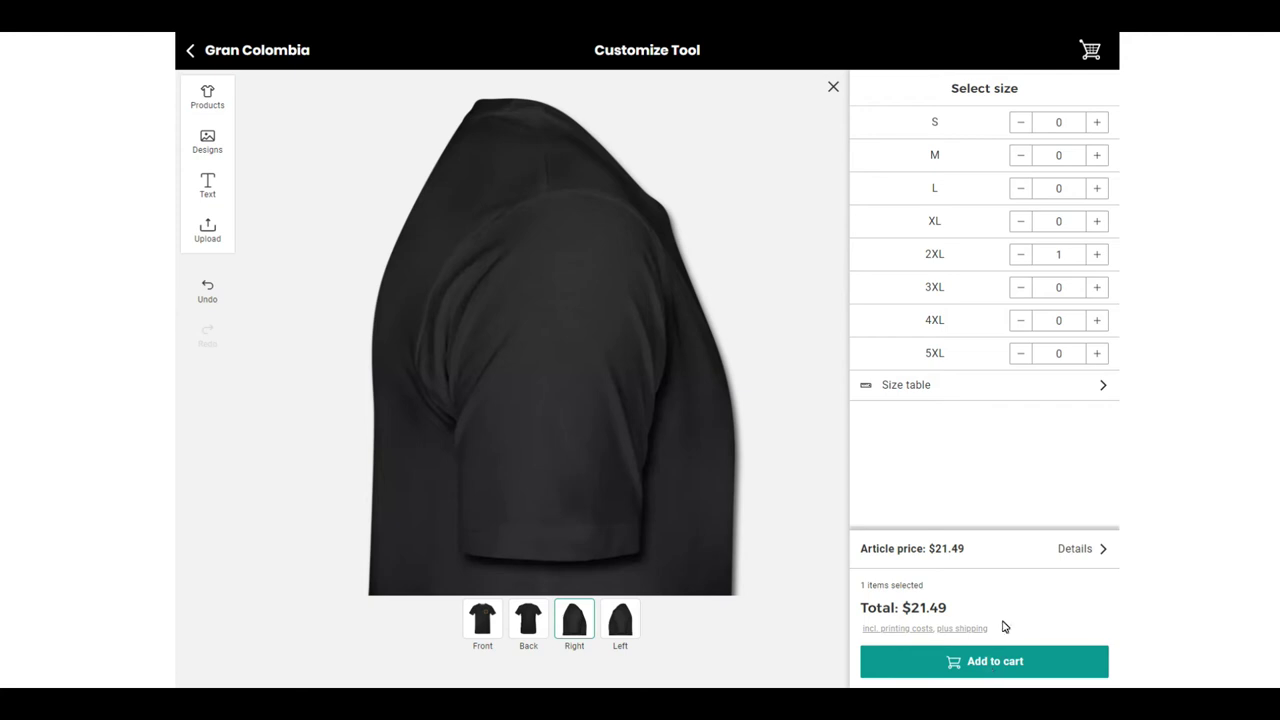
key("Escape")
left_click(193, 51)
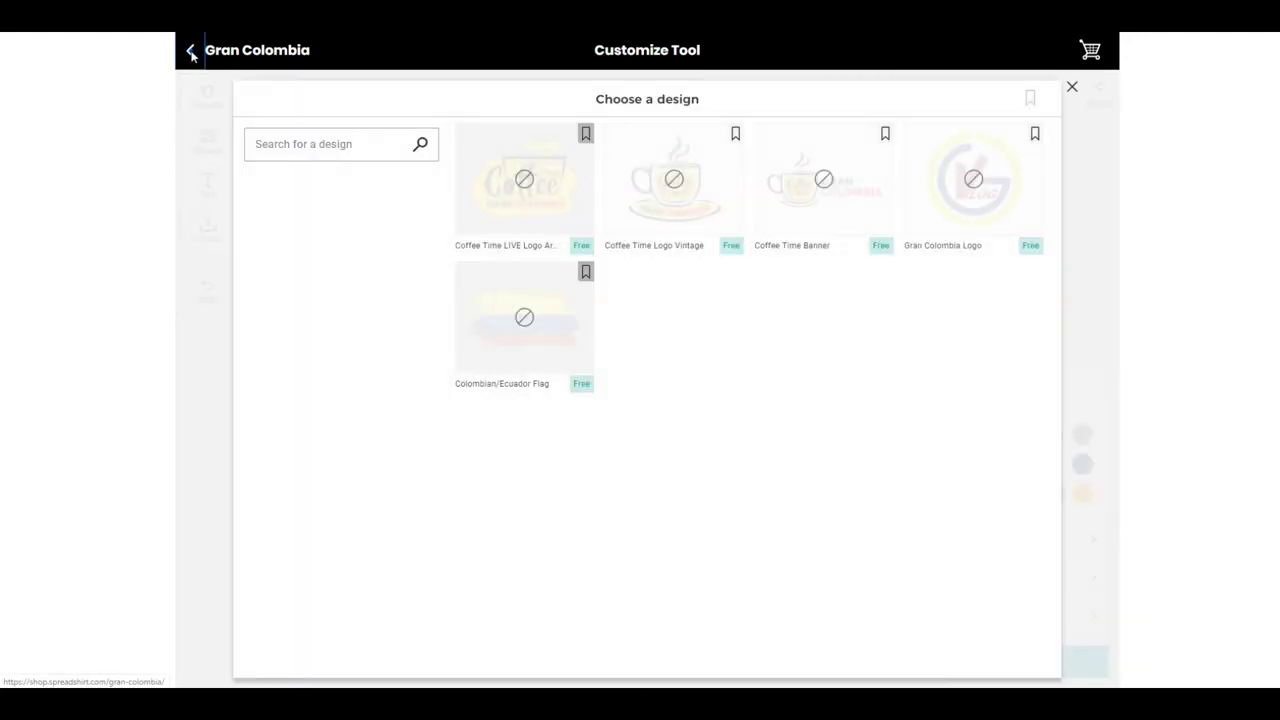
left_click(193, 51)
left_click(193, 51)
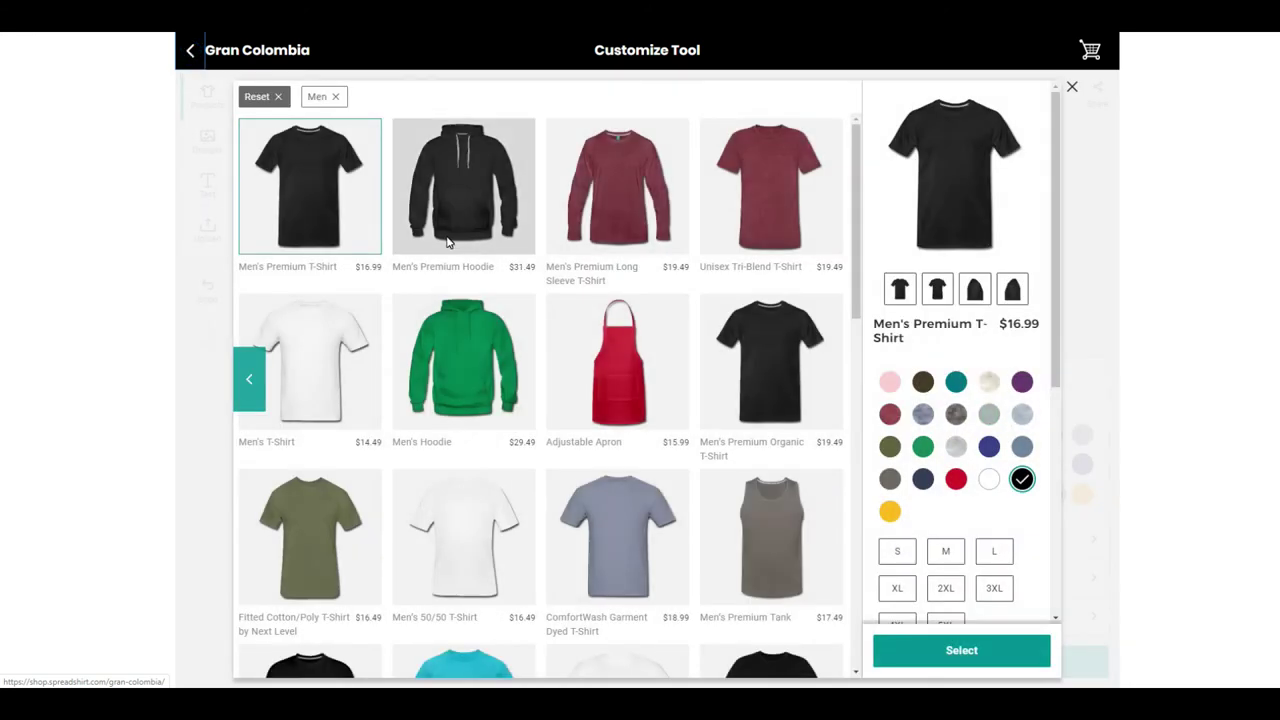
scroll(447, 241, "down", 3)
scroll(440, 232, "up", 2)
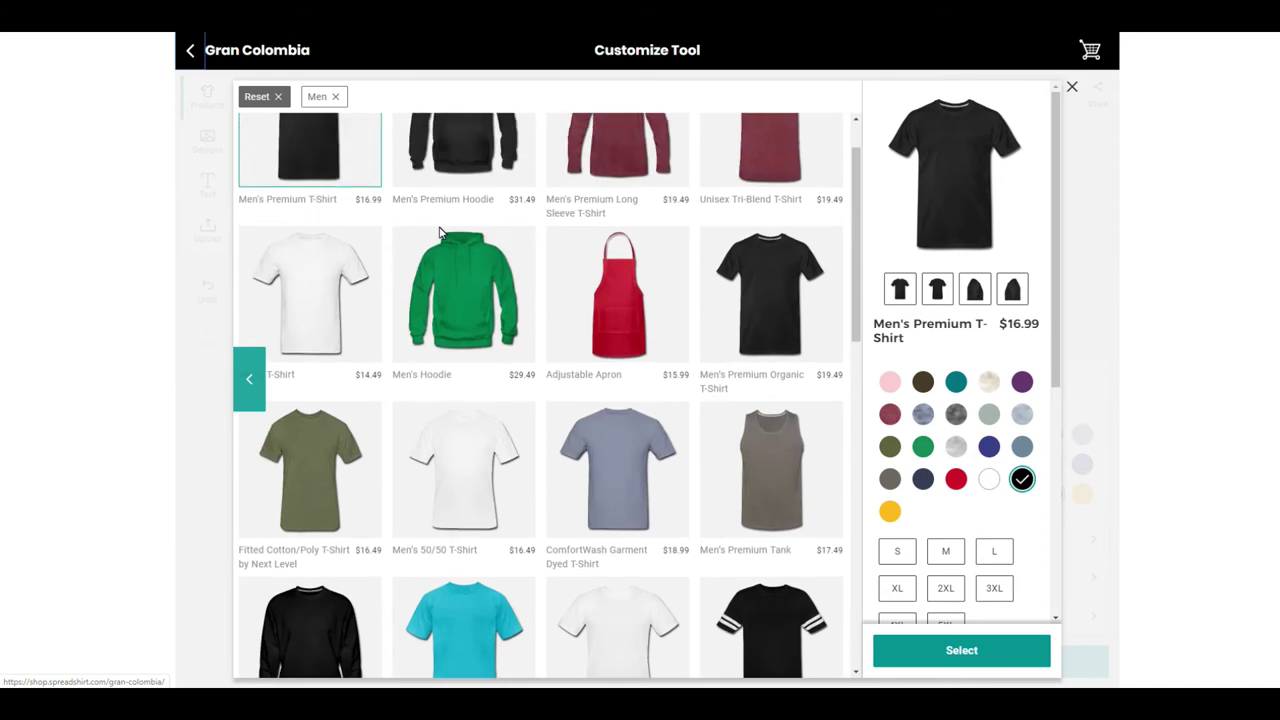
left_click(226, 58)
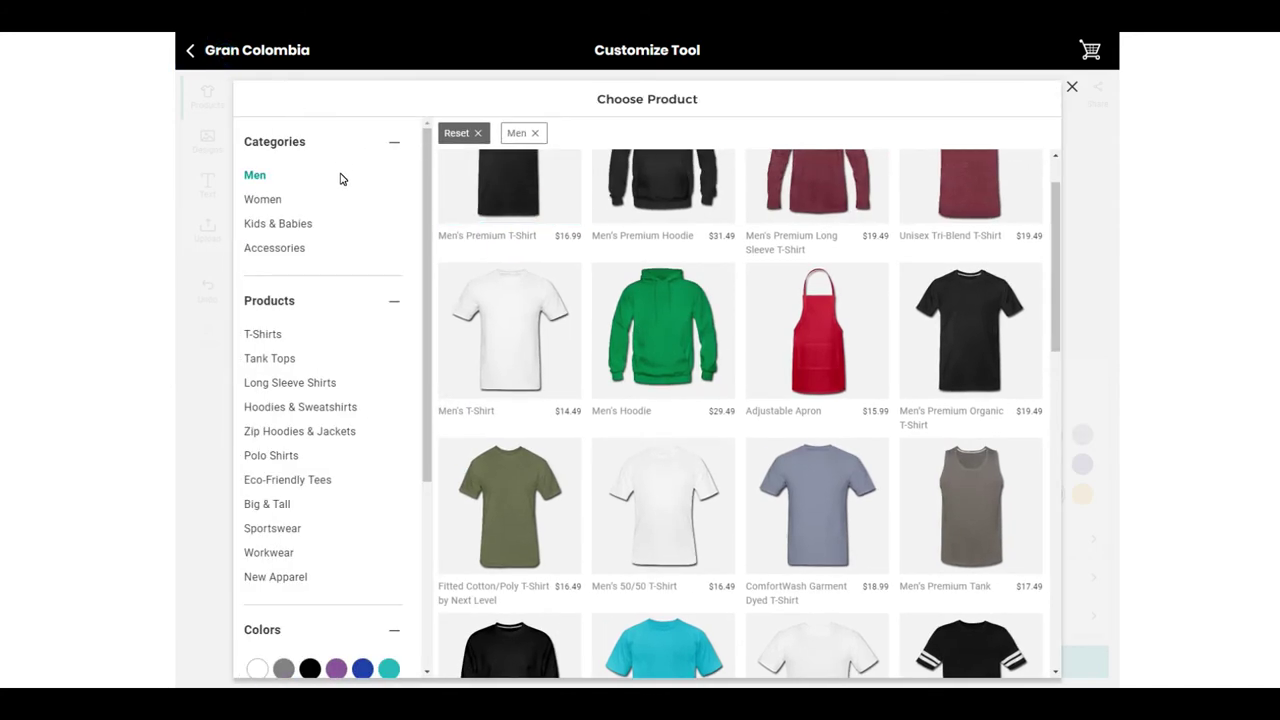
left_click(268, 248)
scroll(785, 355, "up", 2)
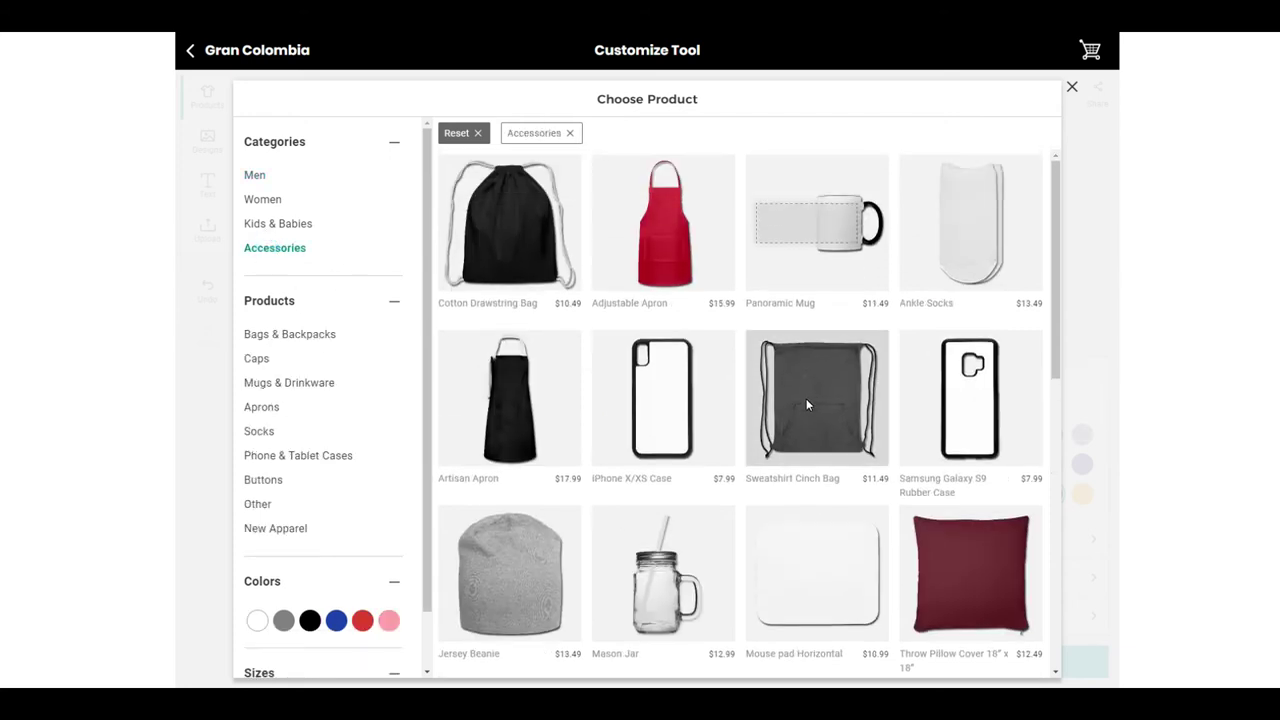
scroll(806, 398, "down", 2)
scroll(700, 390, "down", 2)
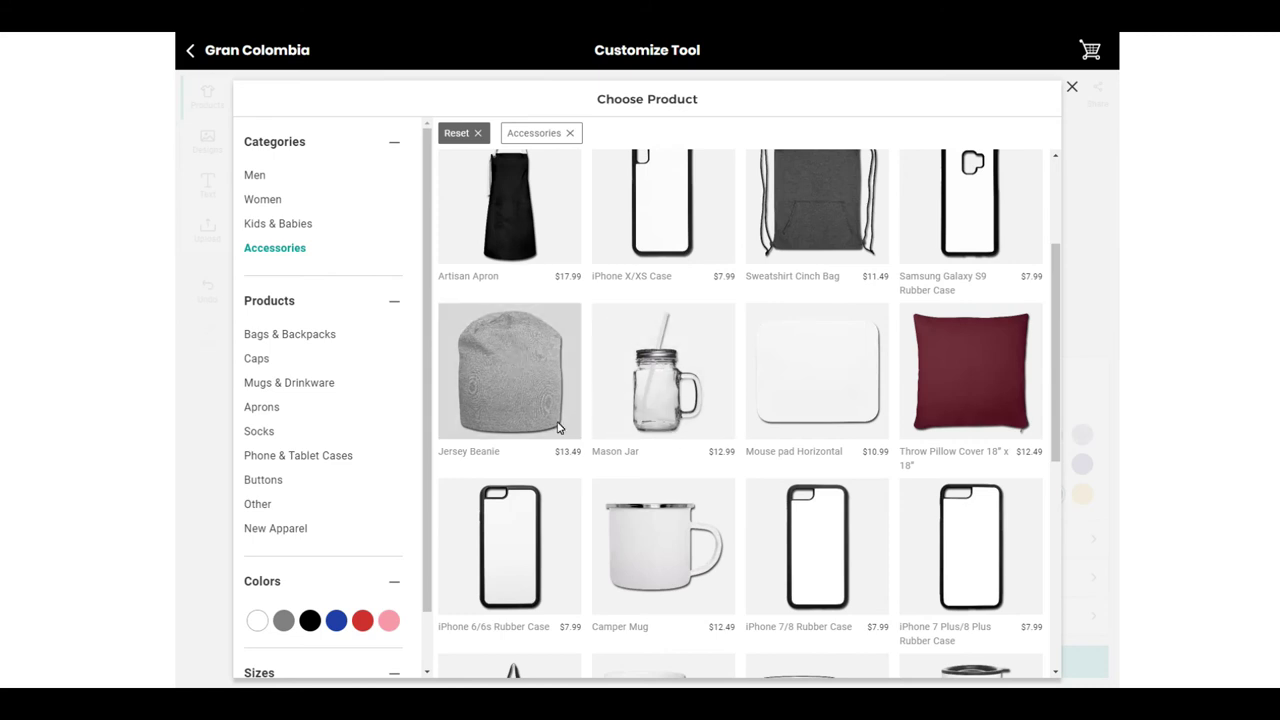
scroll(838, 360, "down", 1)
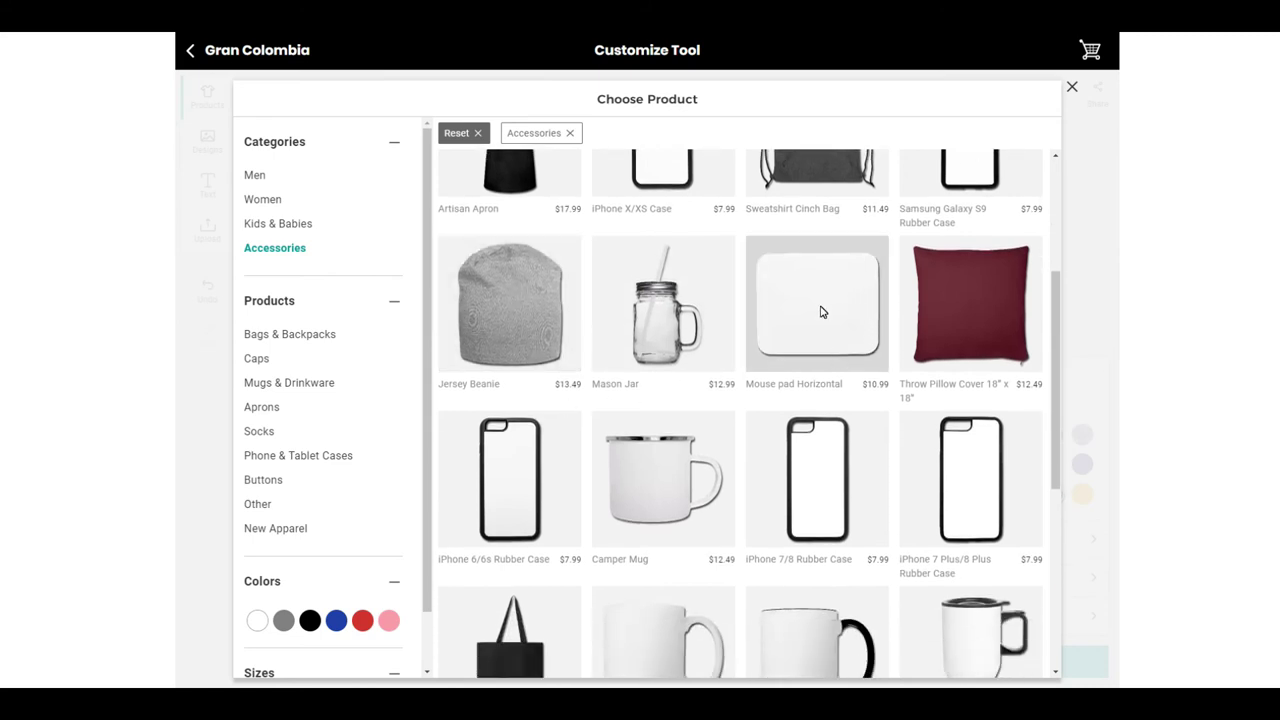
scroll(840, 320, "down", 1)
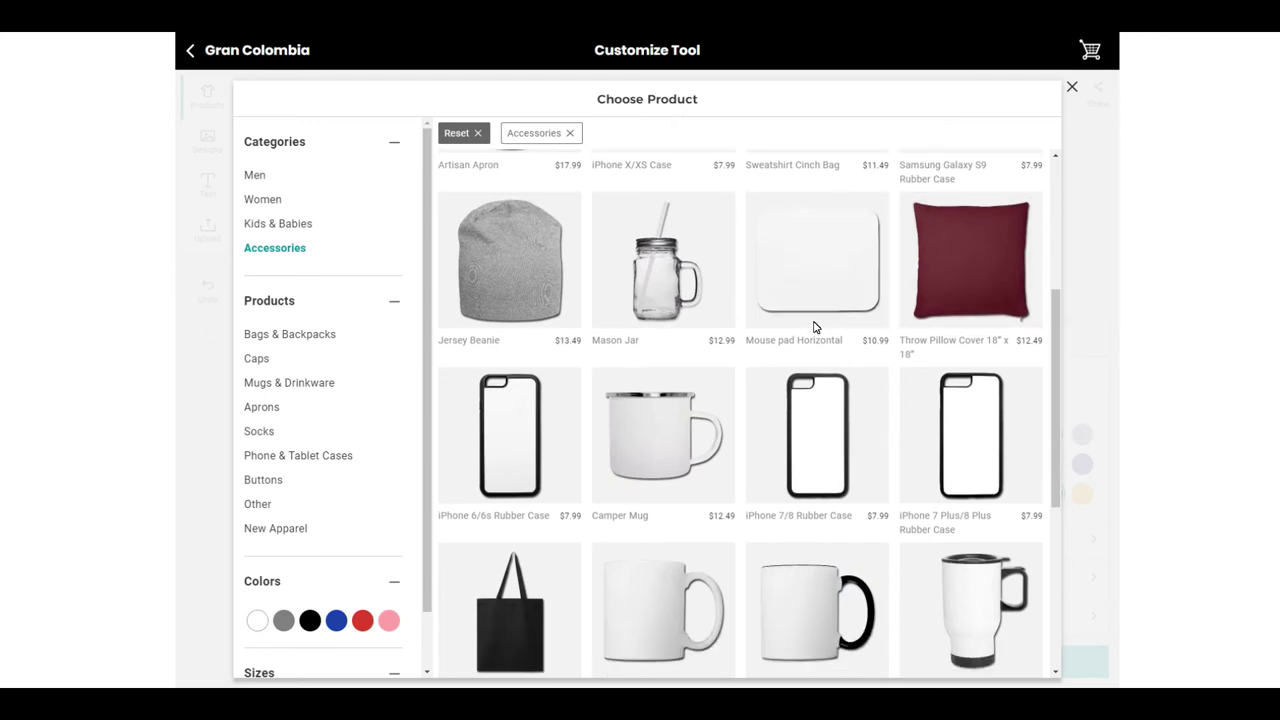
scroll(820, 330, "down", 2)
scroll(812, 333, "down", 2)
scroll(812, 333, "down", 1)
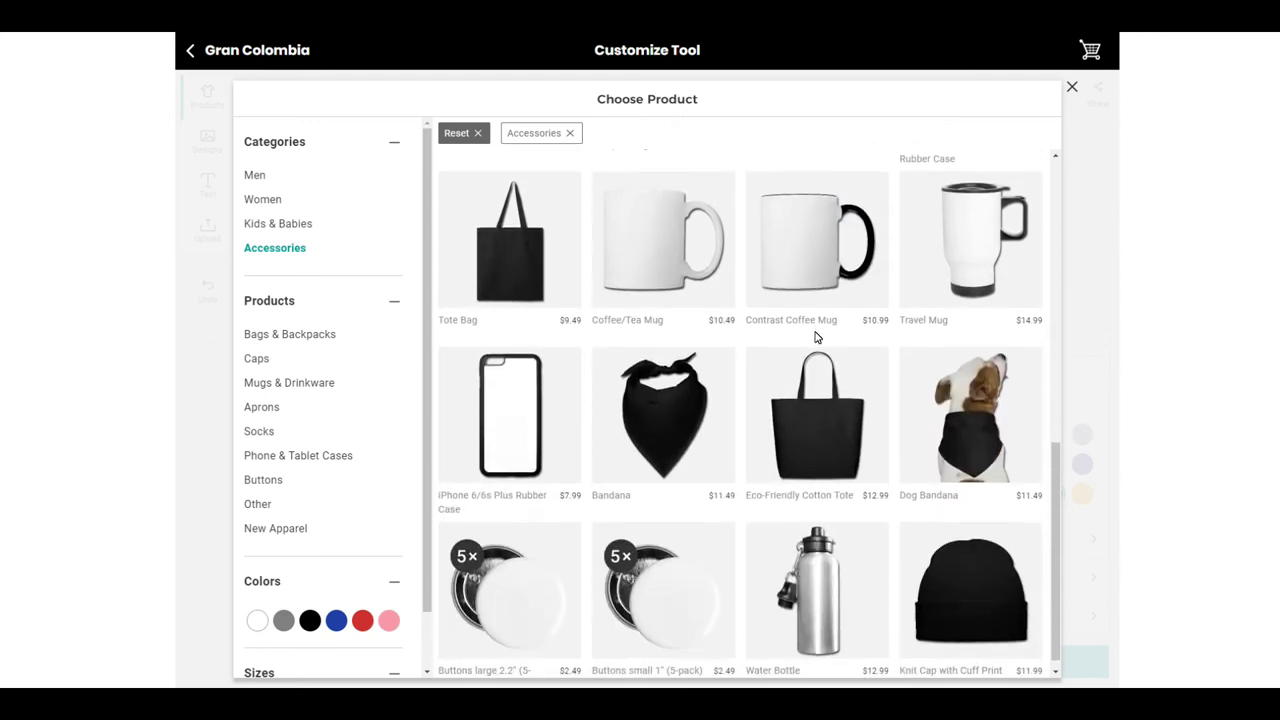
scroll(815, 340, "down", 1)
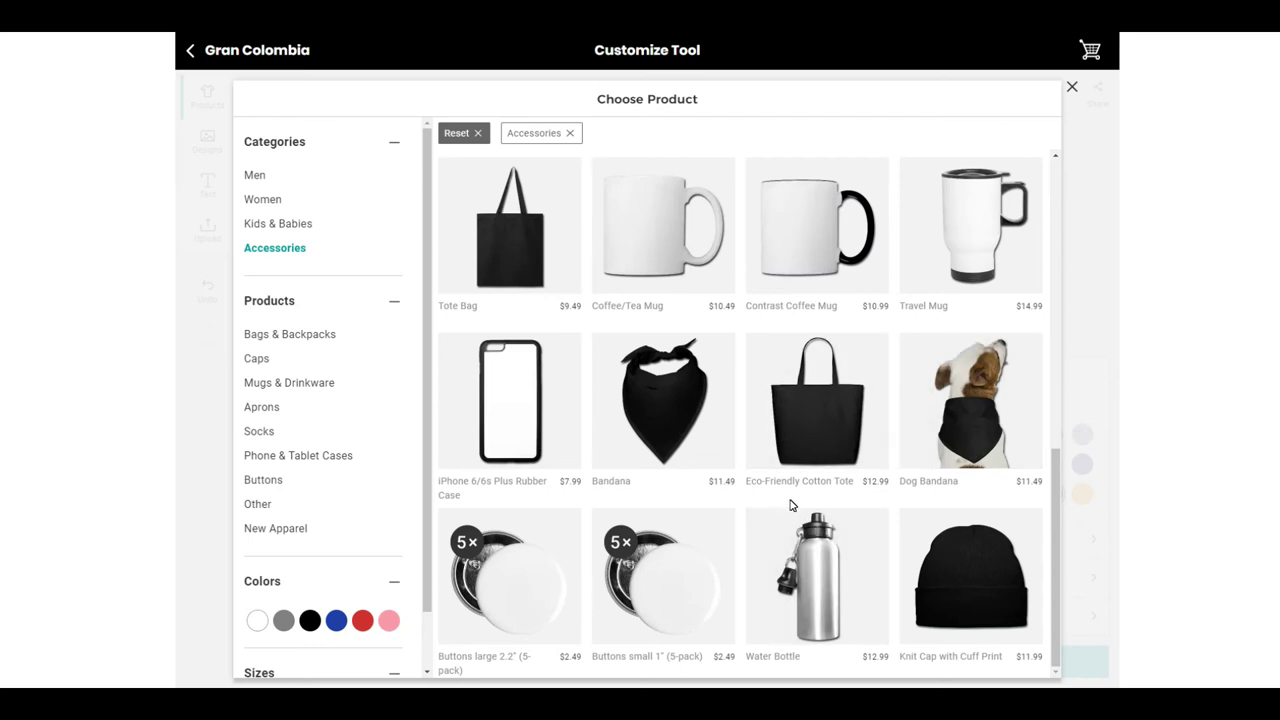
scroll(790, 500, "up", 2)
scroll(790, 490, "up", 2)
scroll(793, 481, "up", 2)
scroll(793, 481, "up", 2)
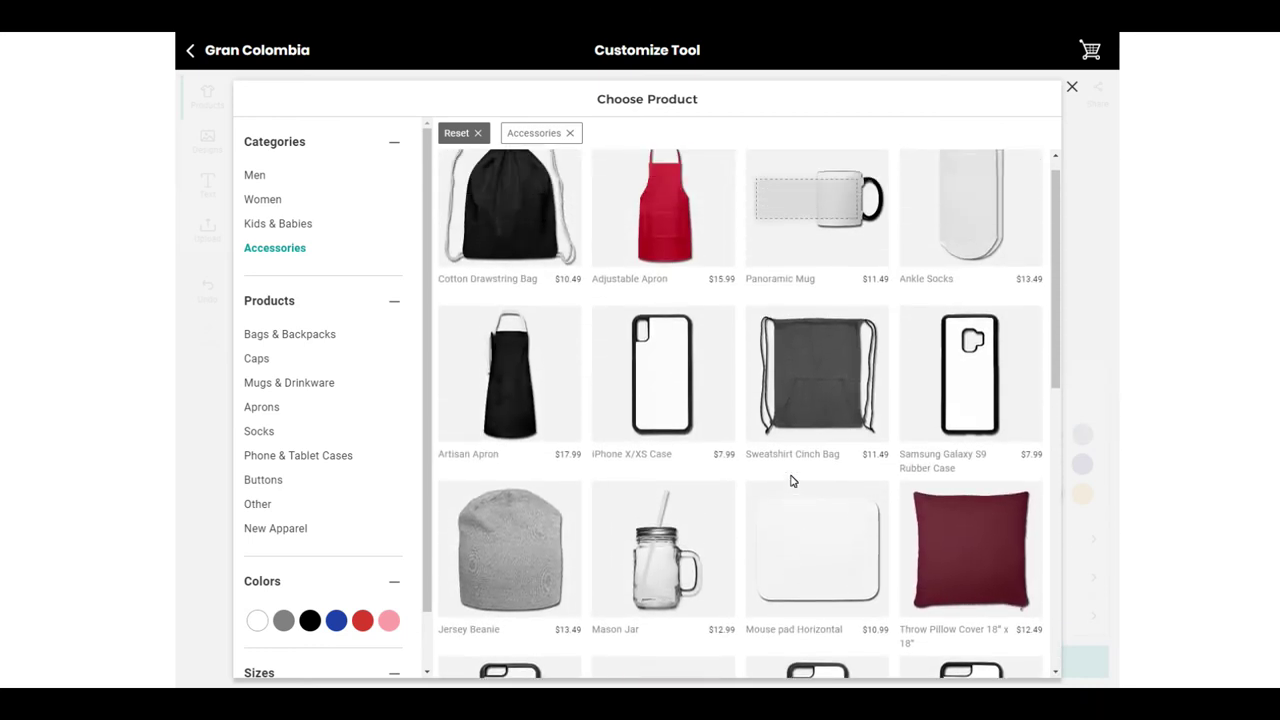
scroll(793, 478, "up", 1)
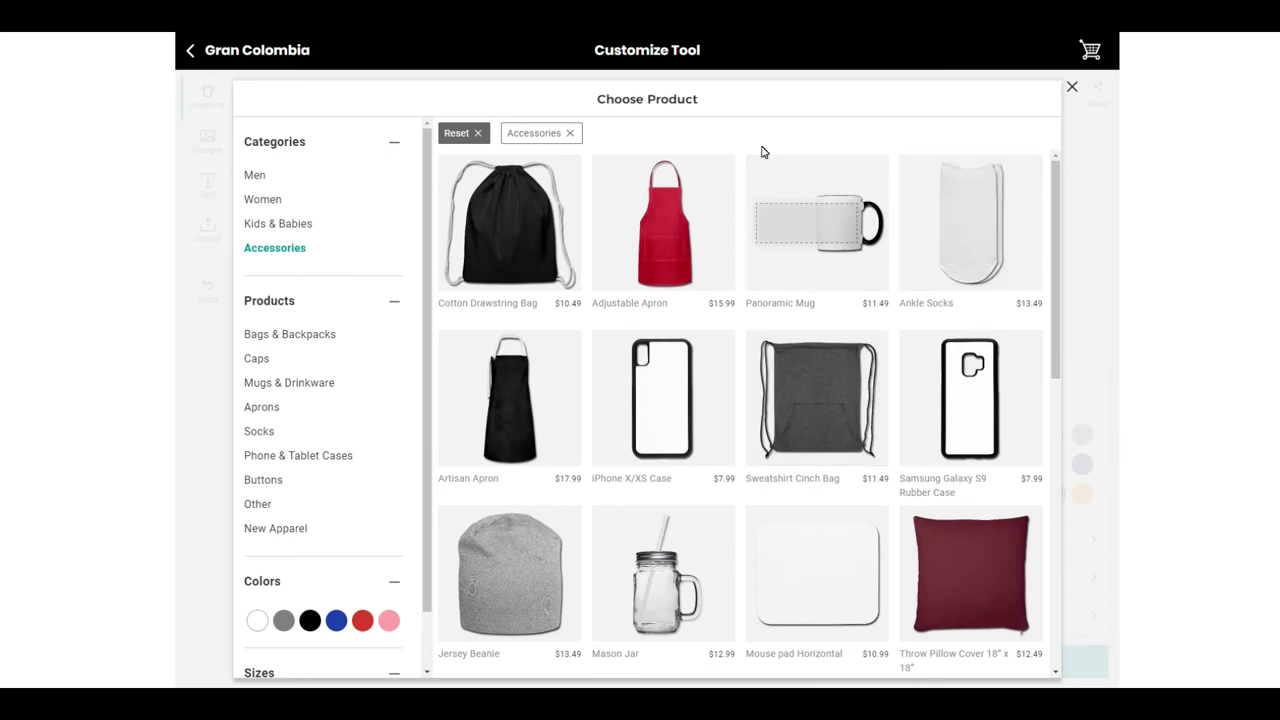
left_click(279, 334)
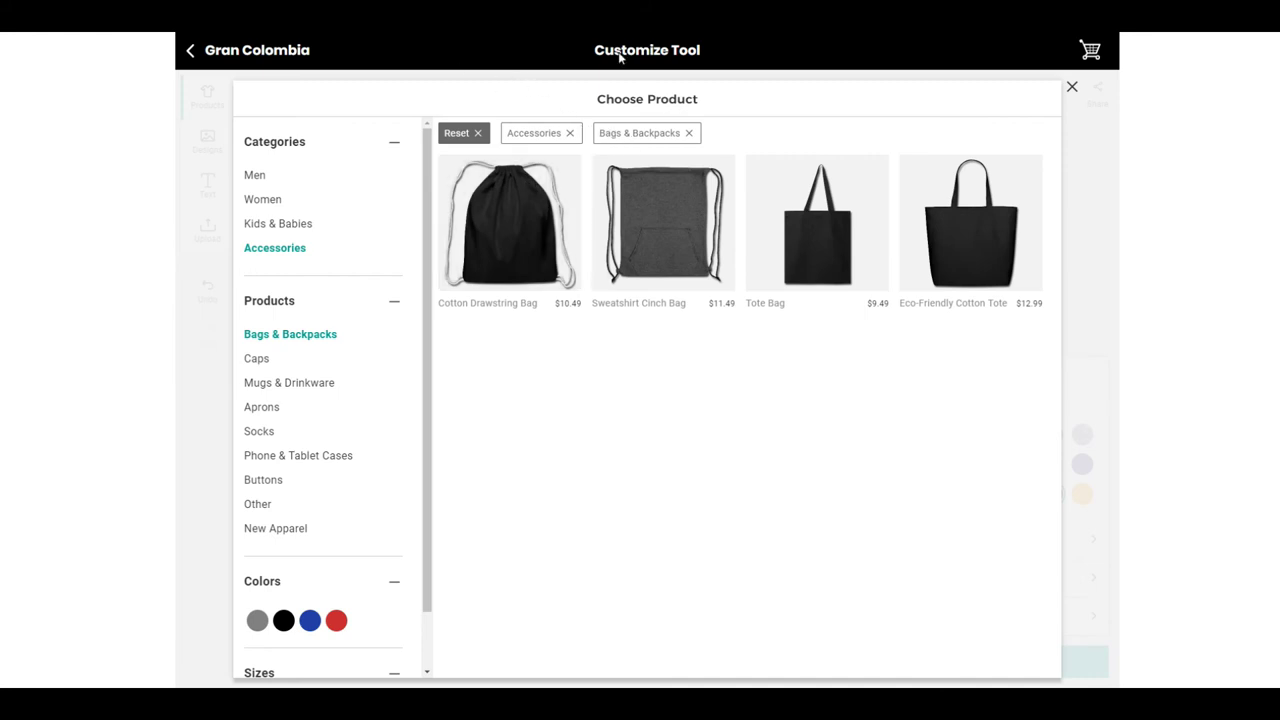
key("Escape")
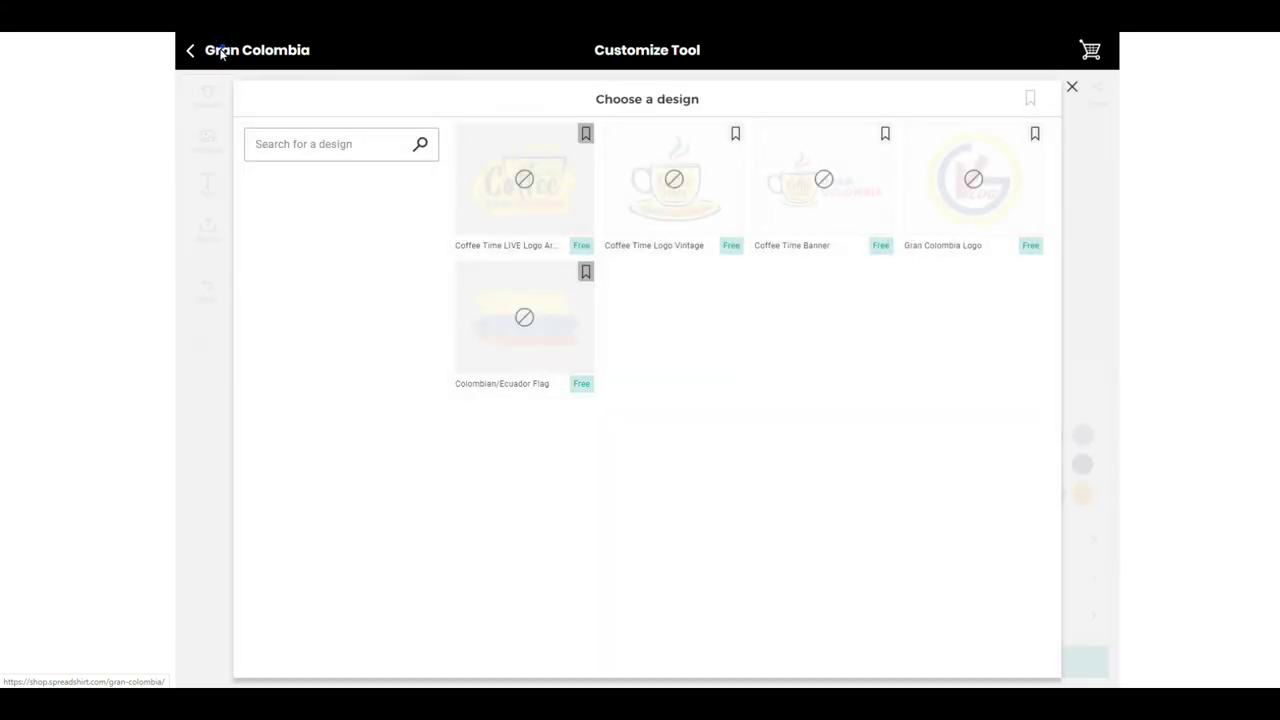
left_click(228, 52)
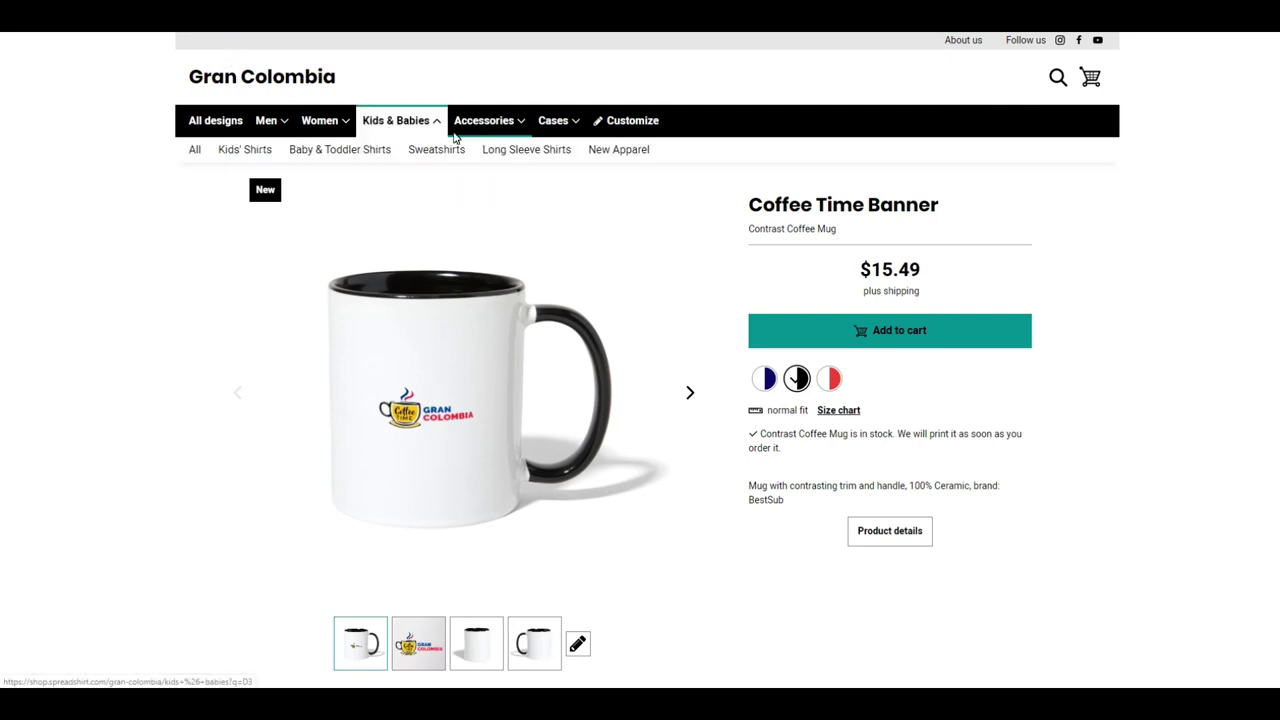
mouse_move(488, 120)
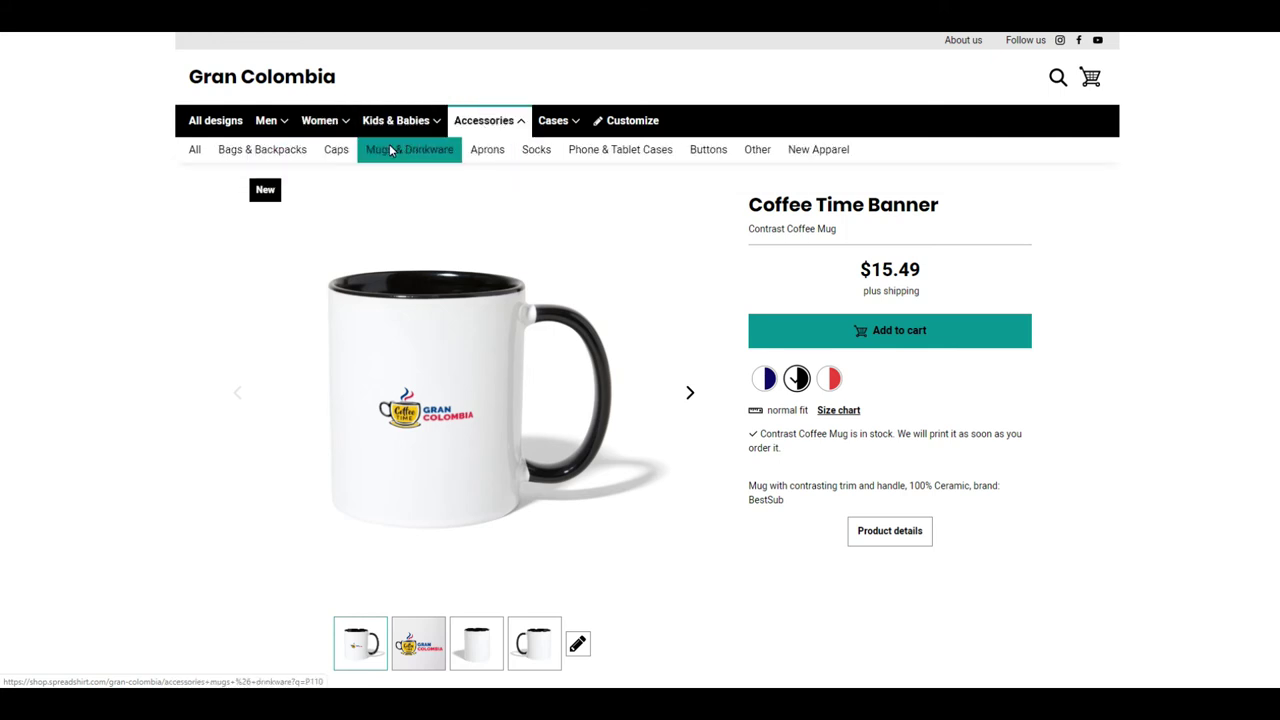
left_click(300, 150)
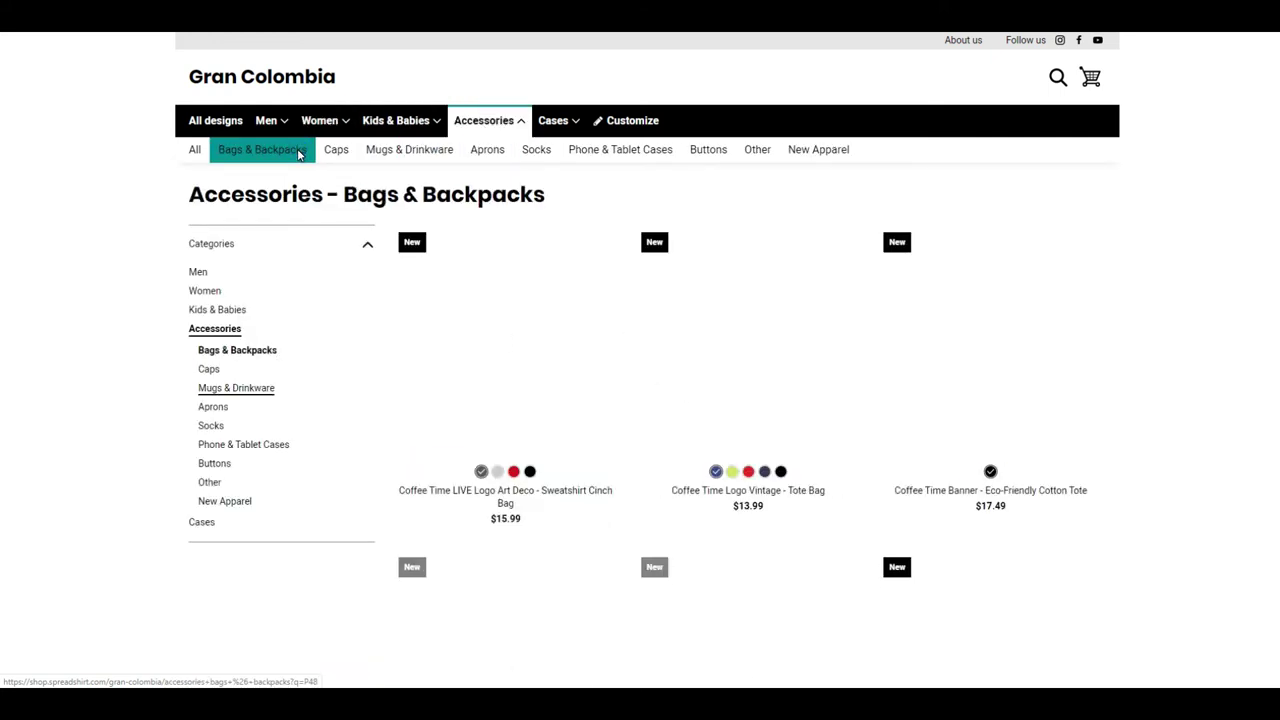
scroll(875, 518, "down", 2)
scroll(875, 518, "down", 3)
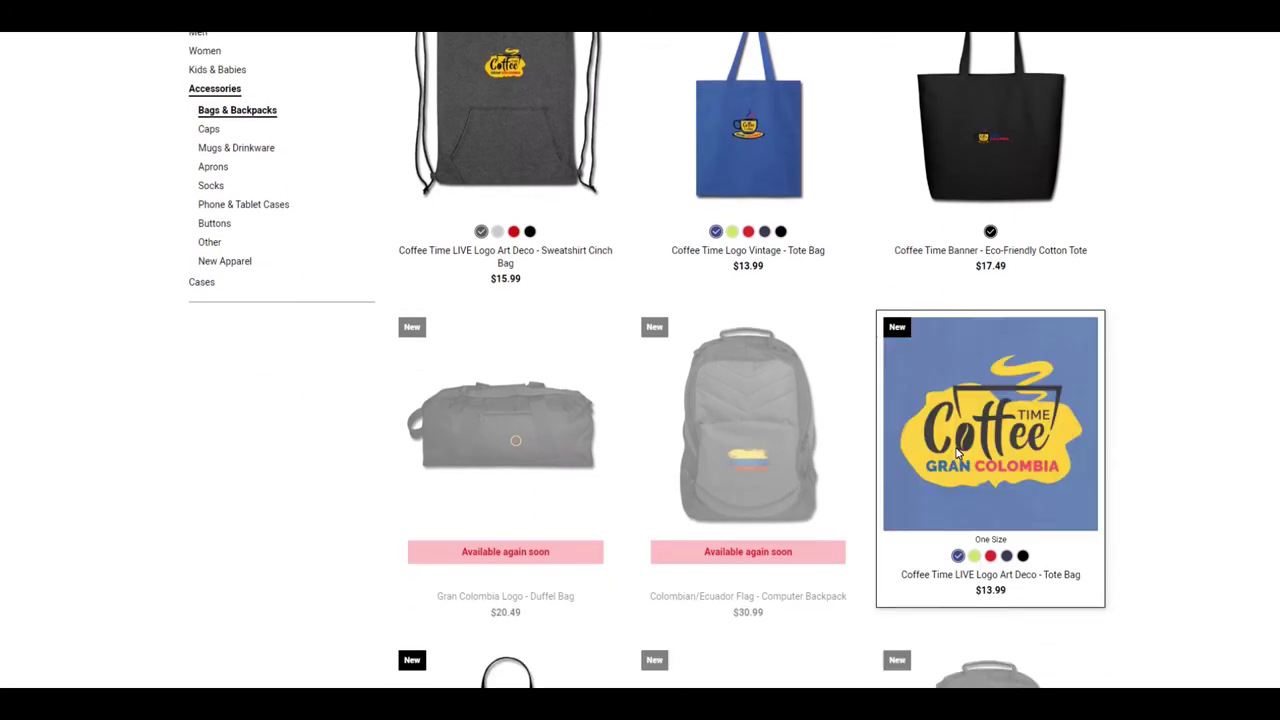
scroll(875, 518, "down", 2)
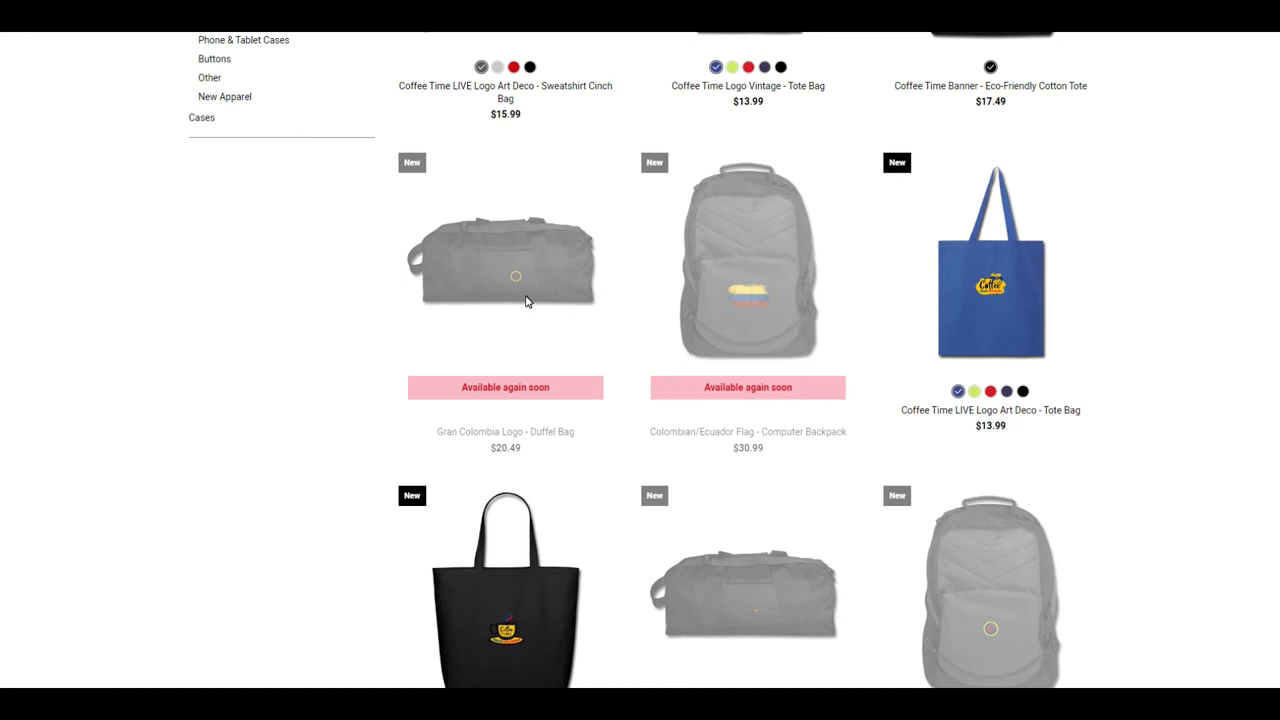
scroll(605, 340, "down", 3)
scroll(605, 340, "down", 2)
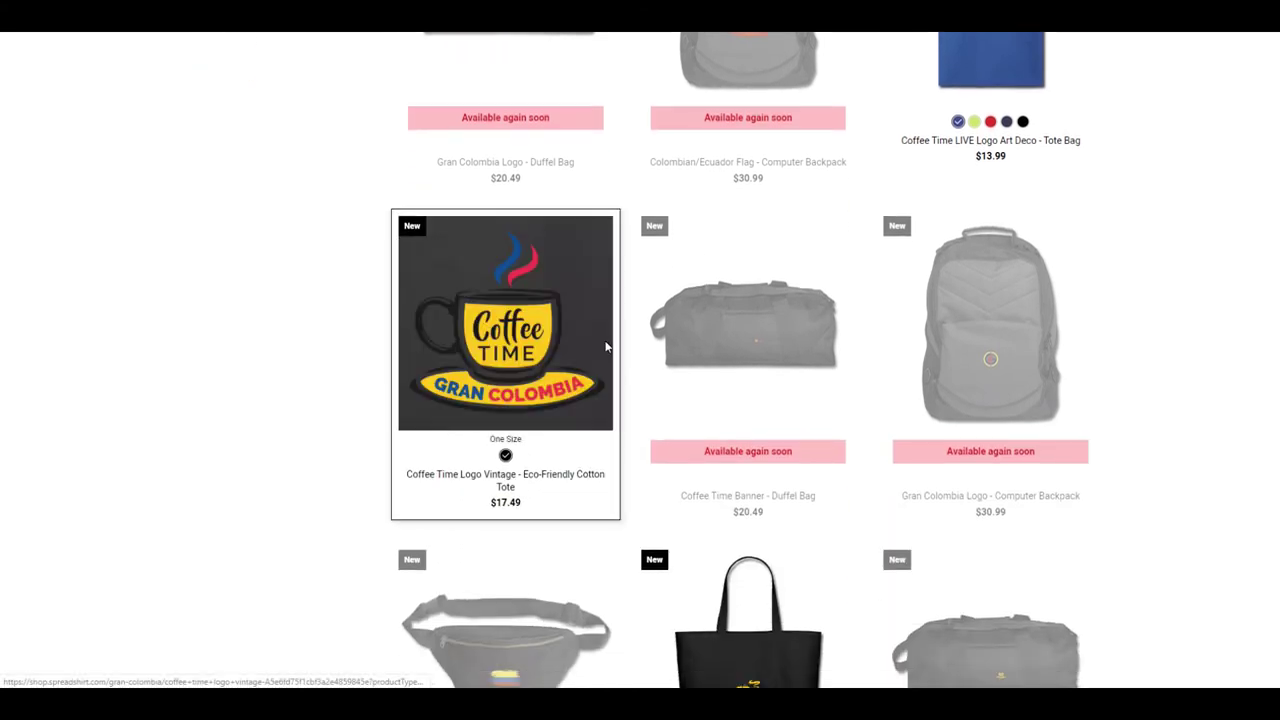
scroll(605, 340, "down", 1)
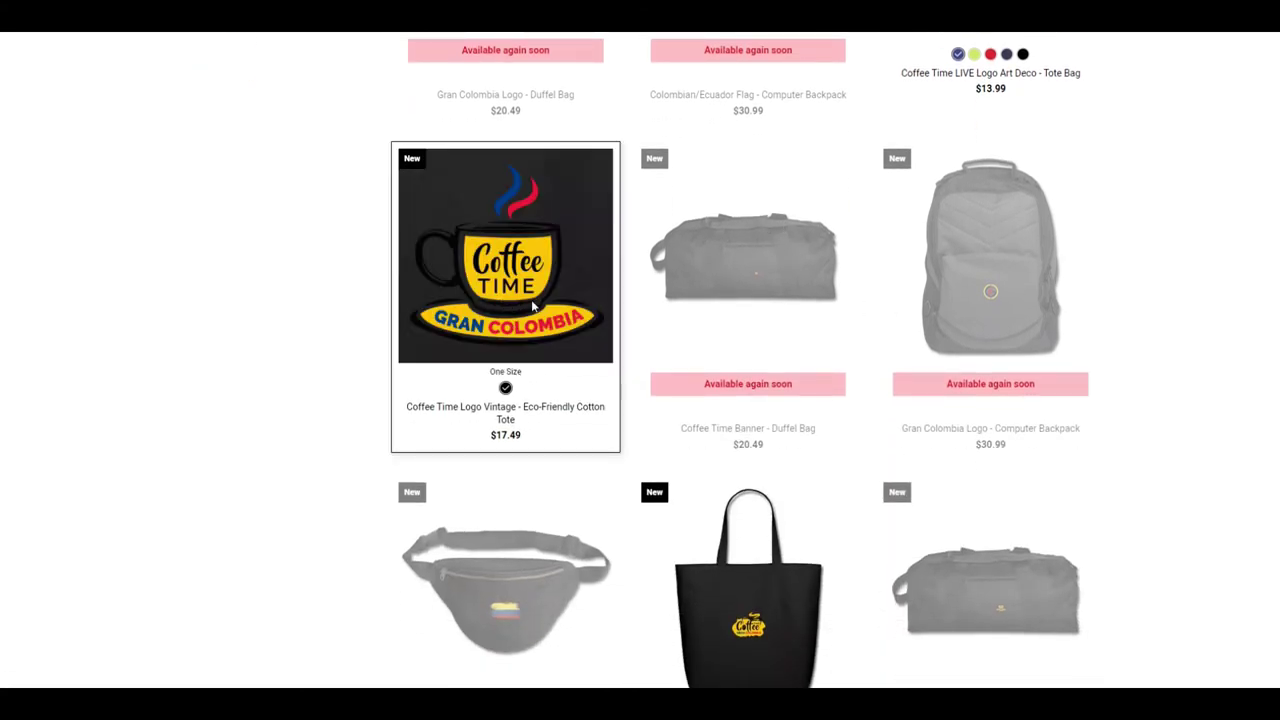
scroll(811, 268, "down", 1)
scroll(790, 287, "down", 2)
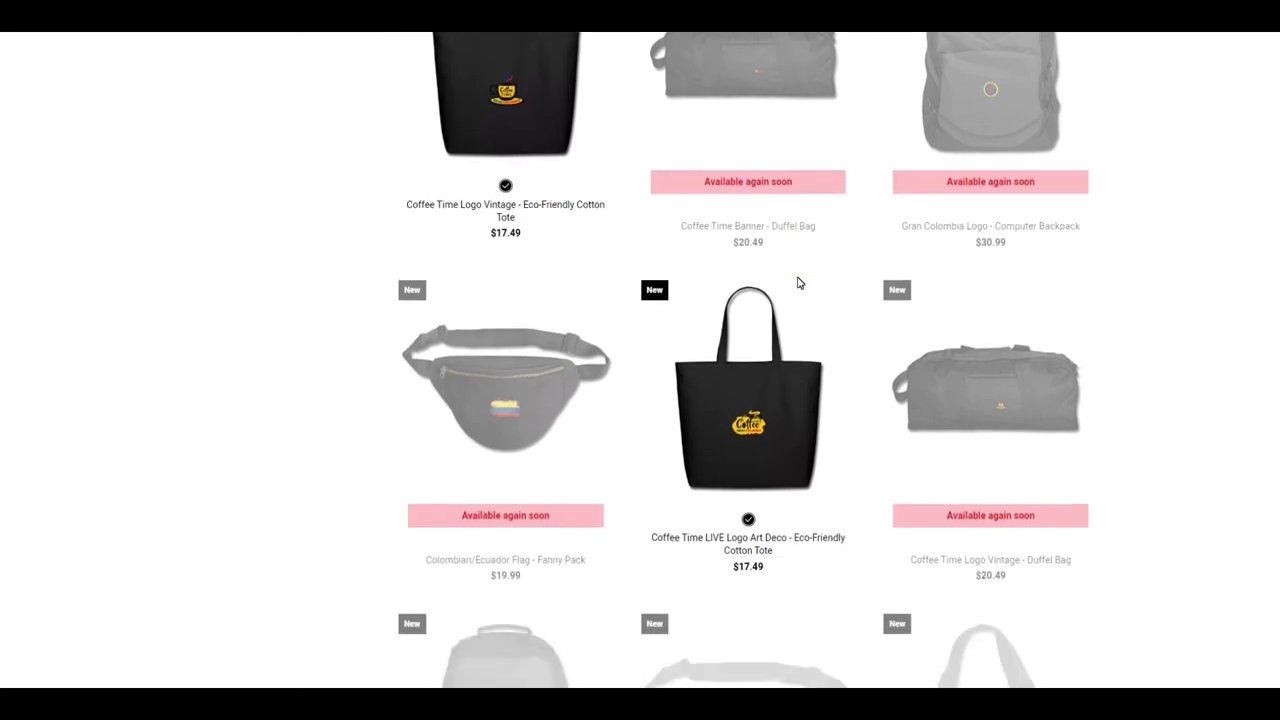
scroll(790, 287, "down", 2)
scroll(790, 287, "down", 2)
scroll(801, 286, "down", 1)
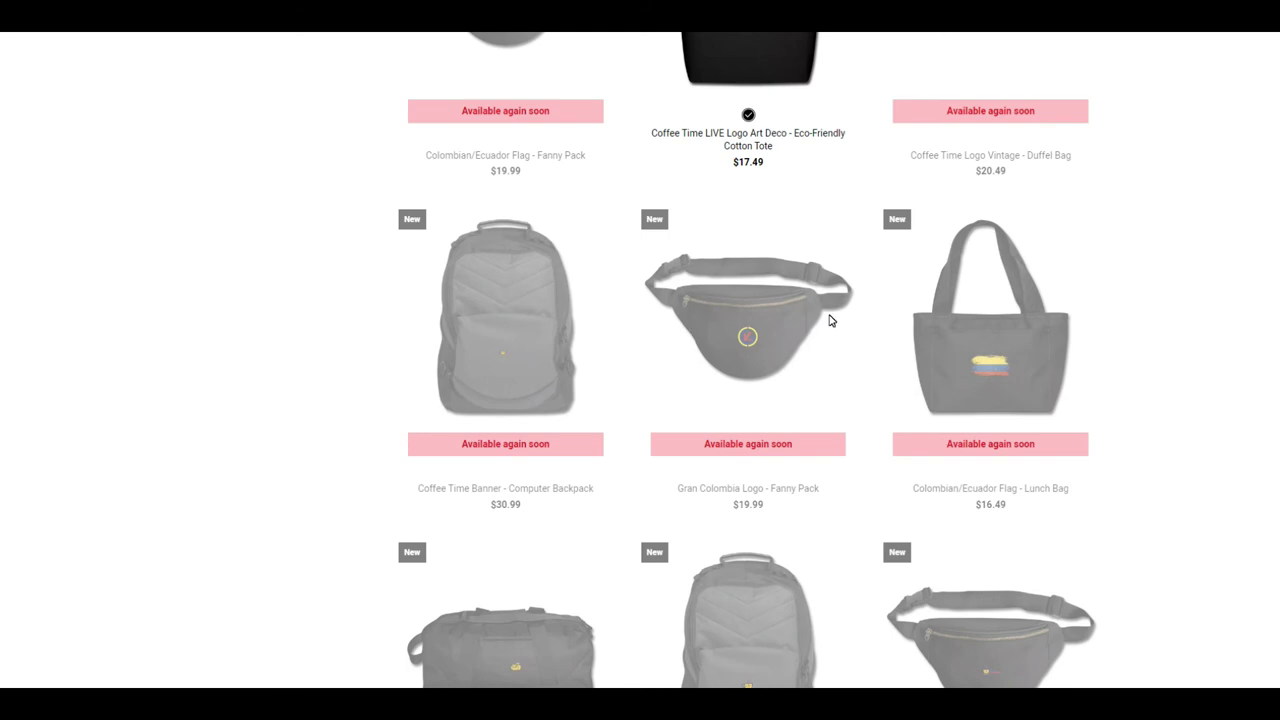
scroll(830, 320, "down", 1)
scroll(778, 242, "up", 3)
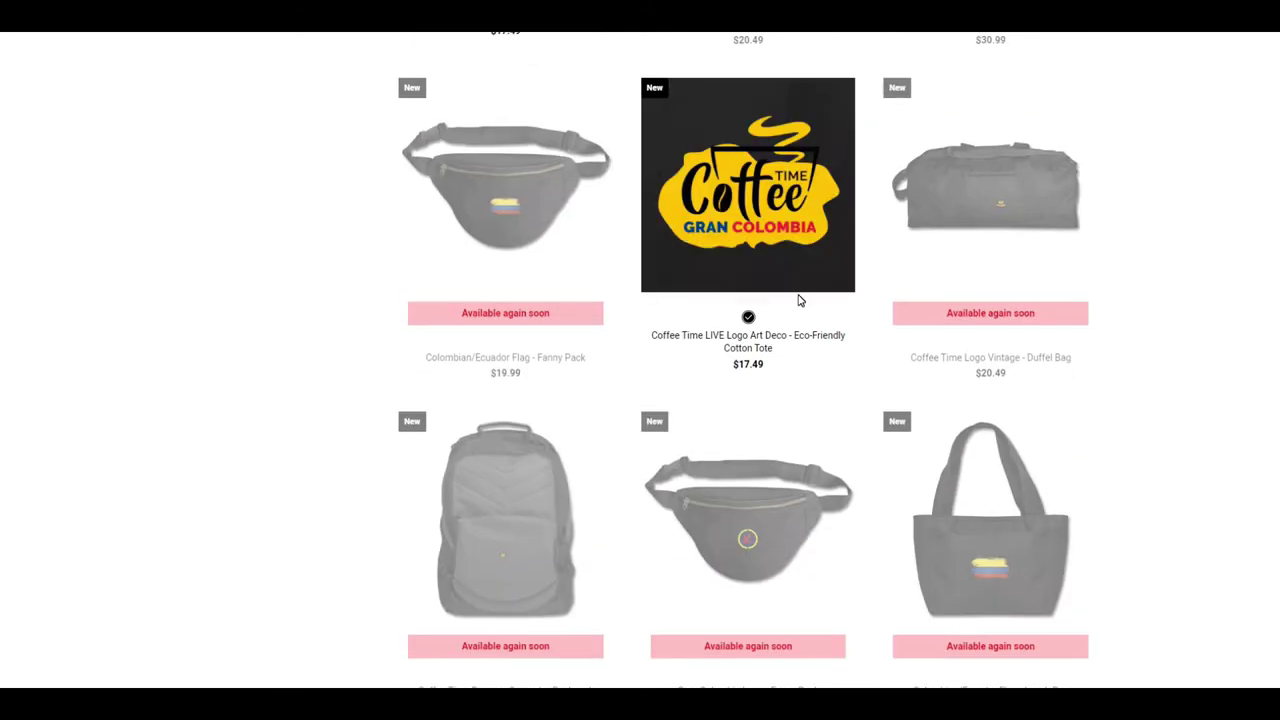
scroll(800, 300, "up", 3)
scroll(800, 320, "up", 1)
scroll(802, 335, "up", 3)
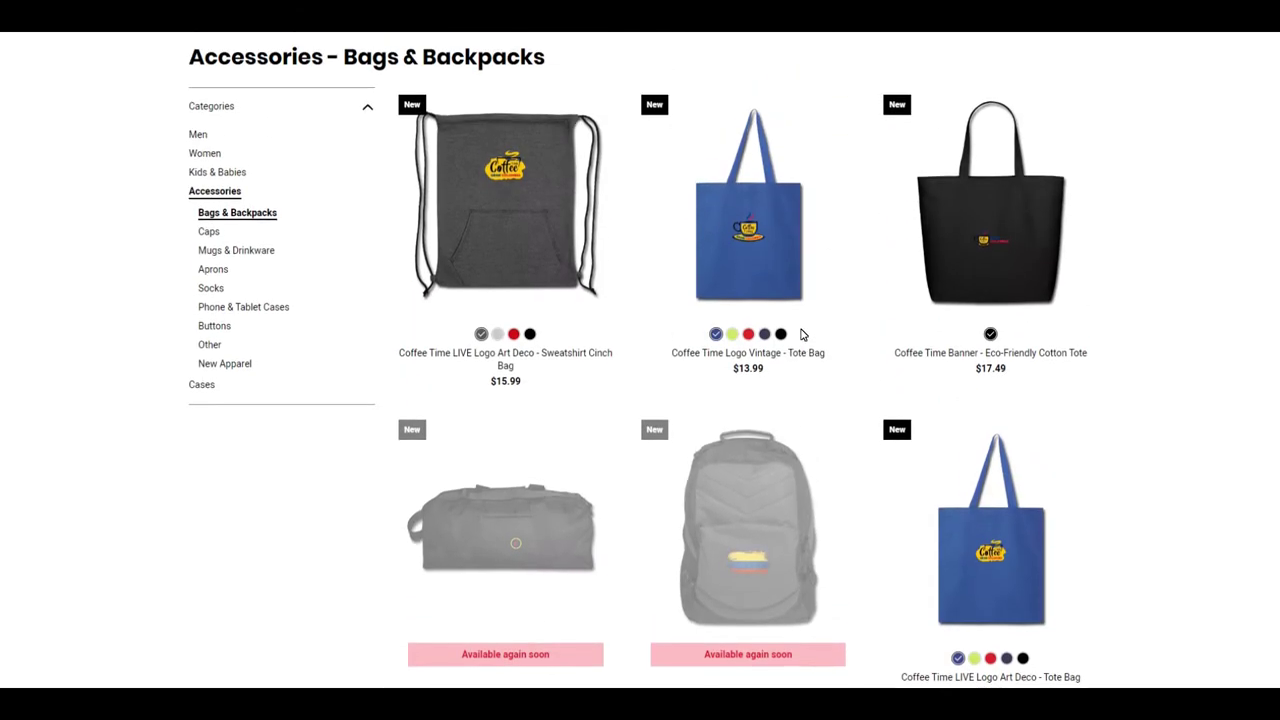
scroll(780, 300, "up", 2)
scroll(750, 280, "up", 3)
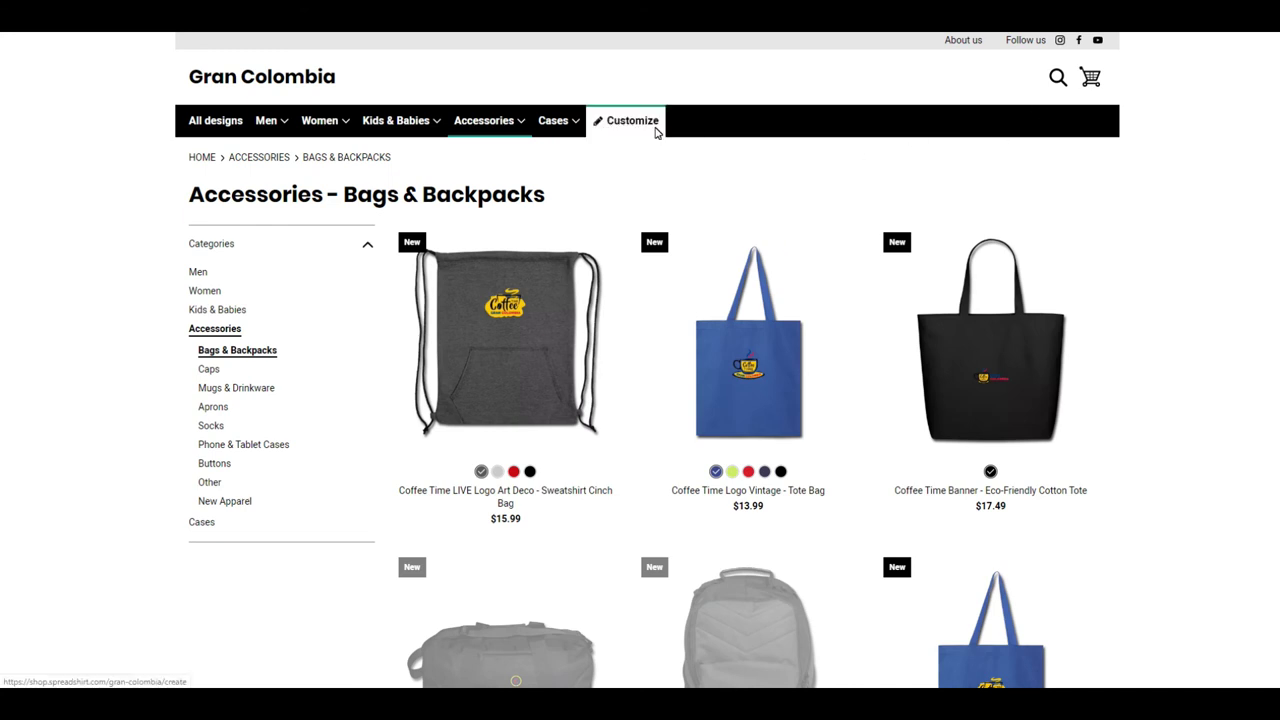
From the Gran Colombia homepage, customize the black polo and move the Coffee Time design to the right chest
left_click(272, 70)
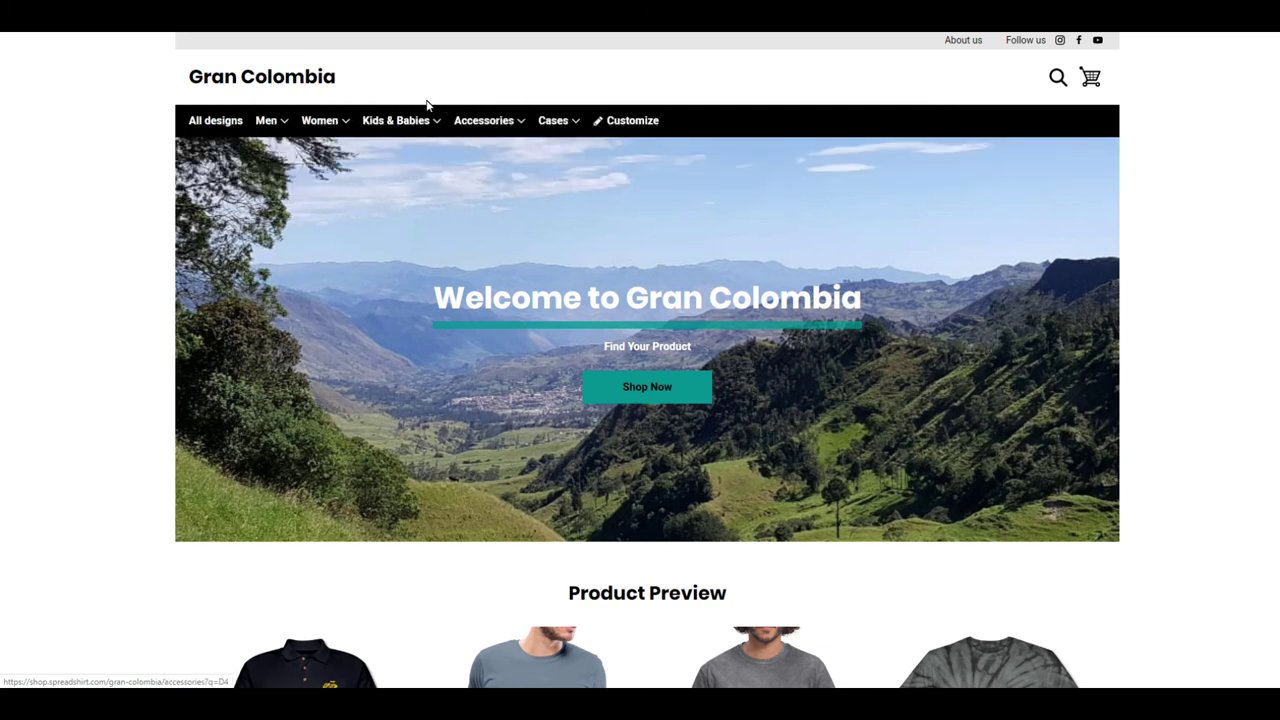
left_click(632, 121)
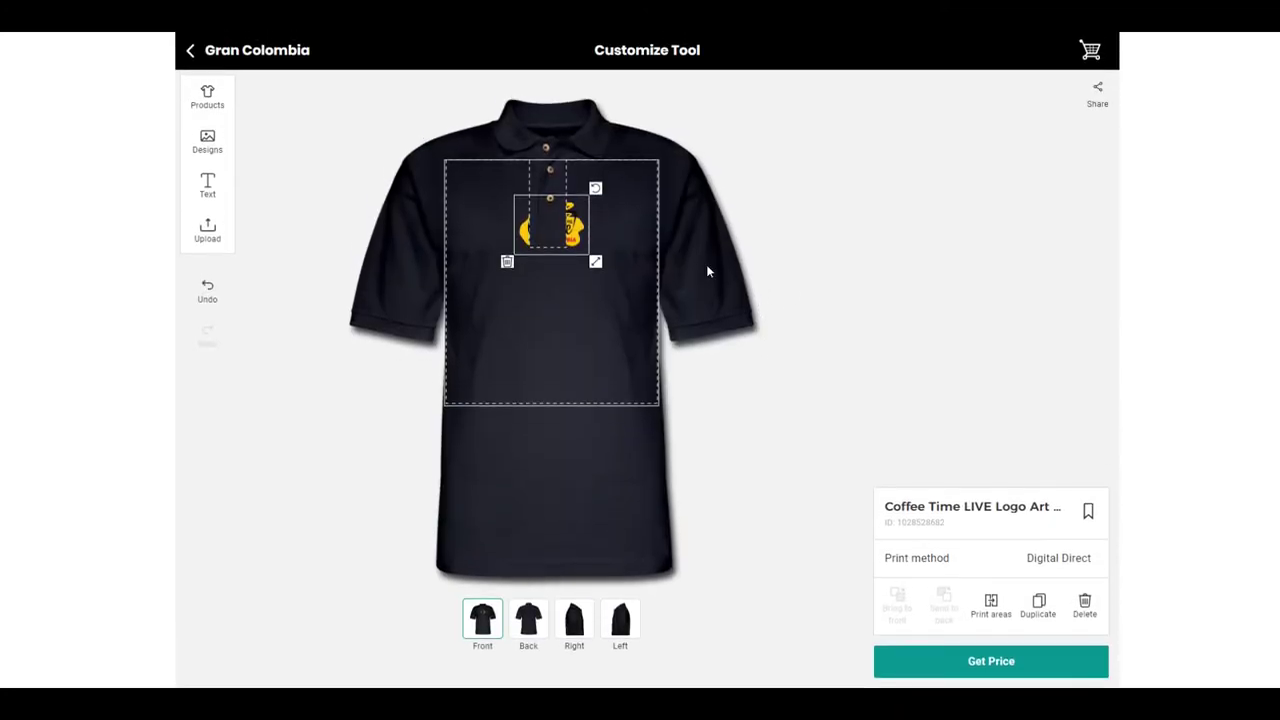
mouse_move(555, 228)
left_mouse_down()
mouse_move(613, 267)
mouse_move(631, 253)
mouse_move(614, 237)
left_mouse_up()
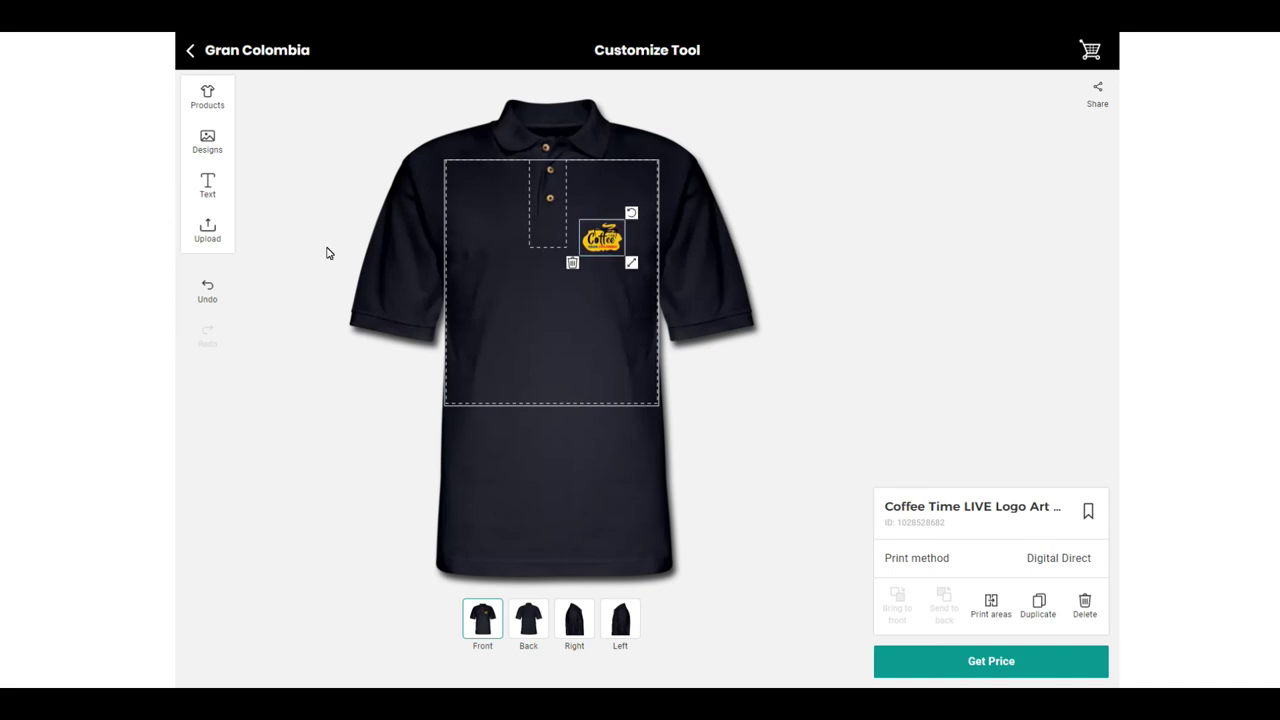
scroll(445, 450, "down", 2)
scroll(330, 285, "up", 2)
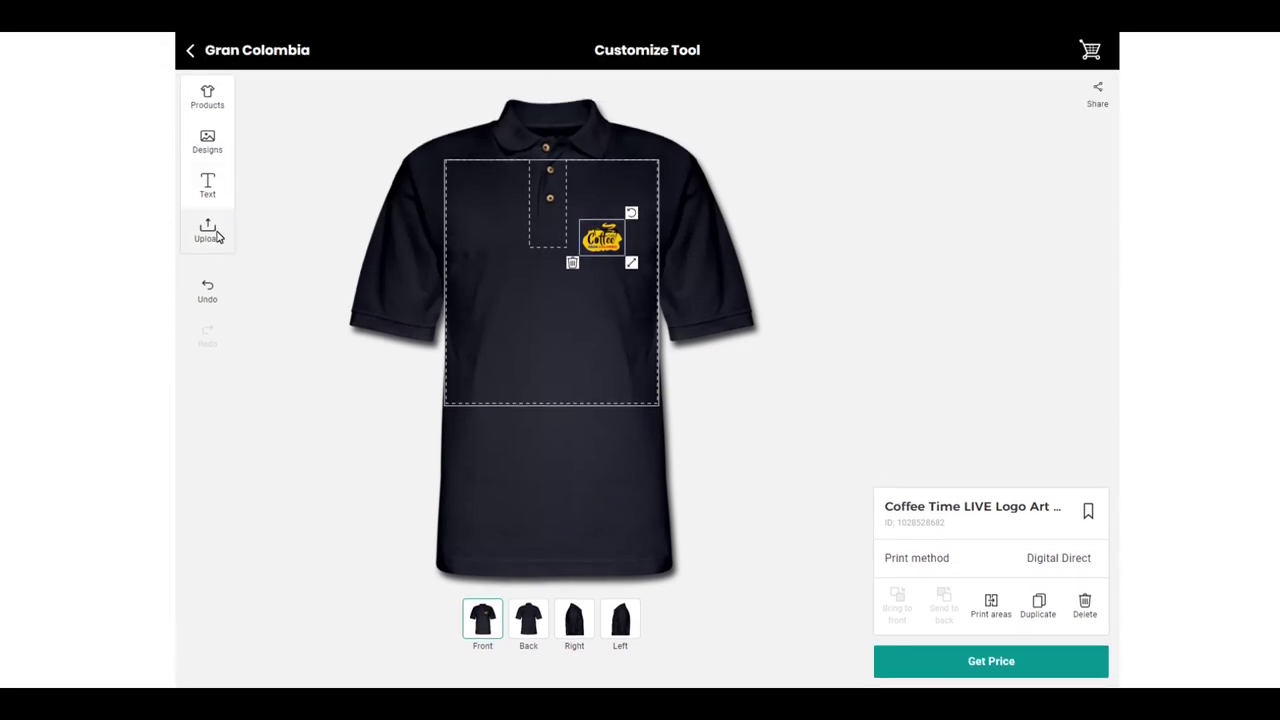
left_click(208, 232)
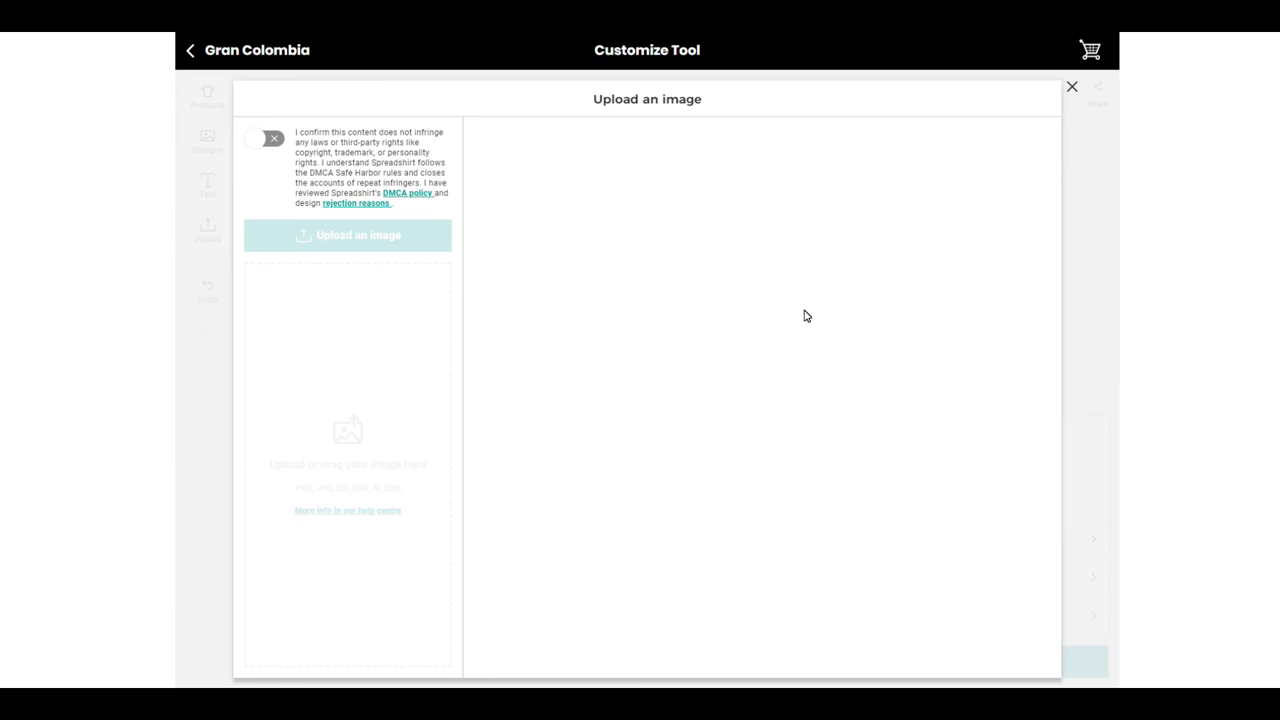
left_click(278, 140)
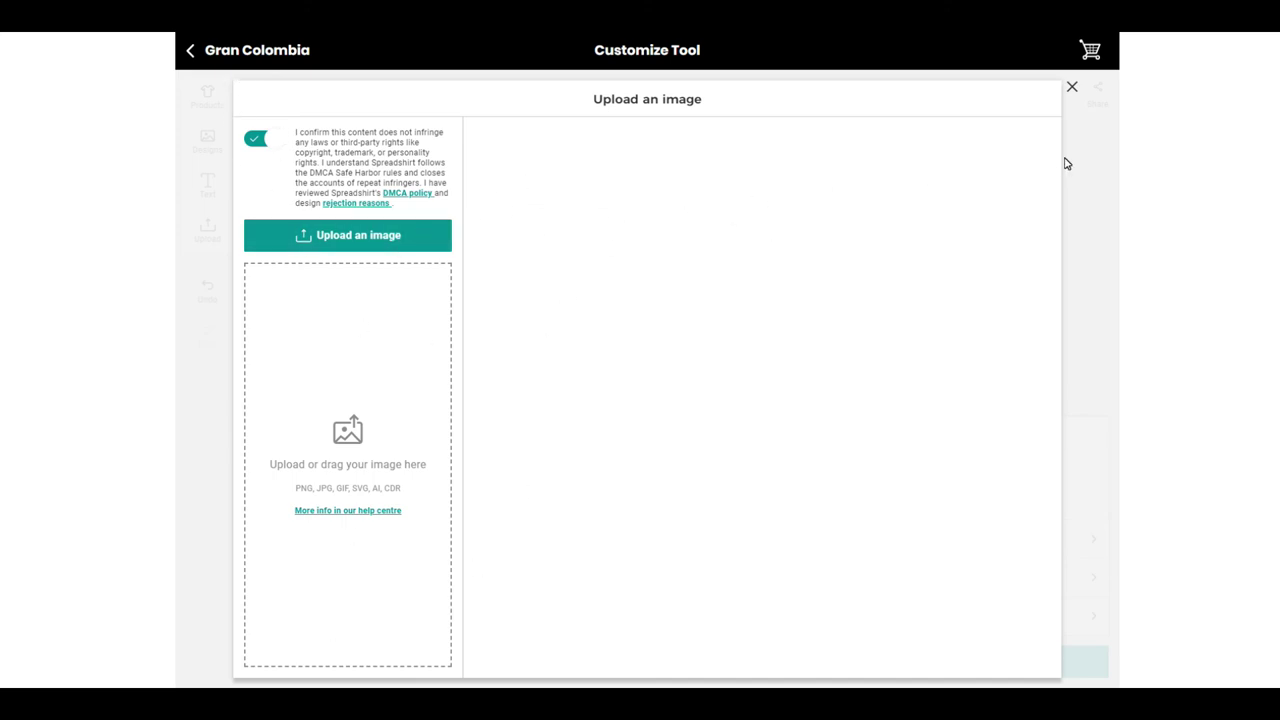
left_click(1074, 89)
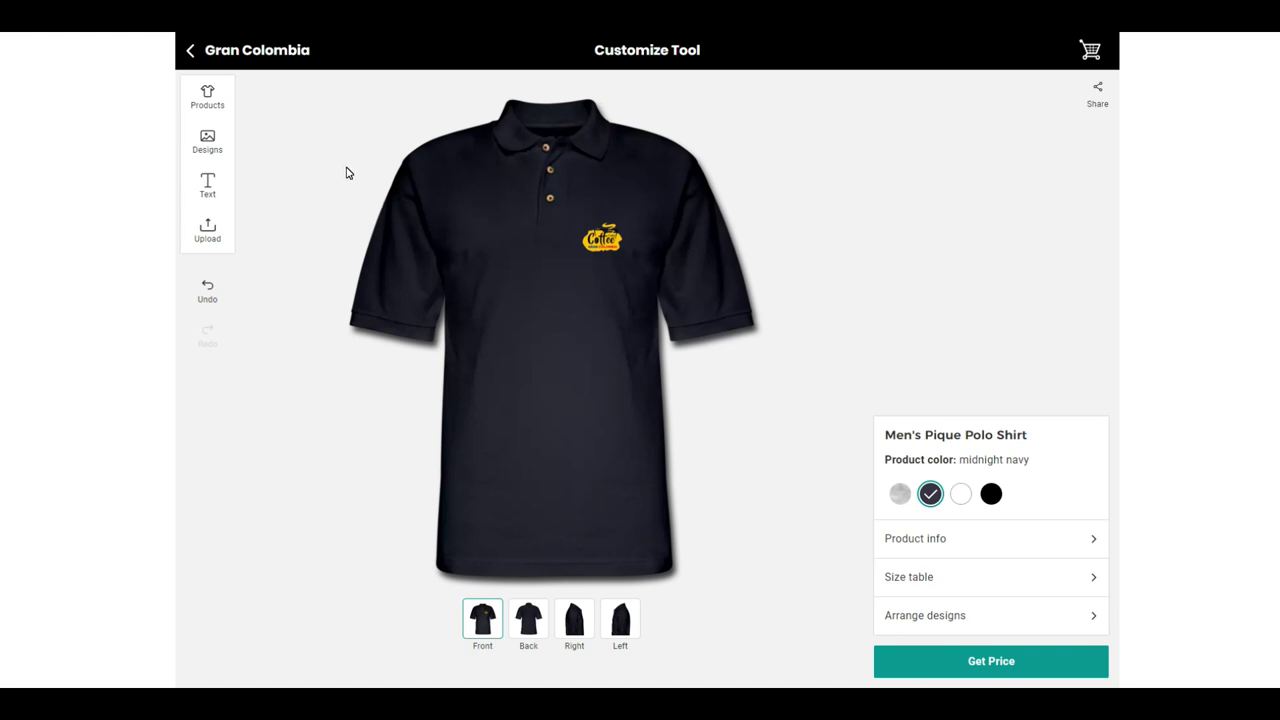
left_click(190, 52)
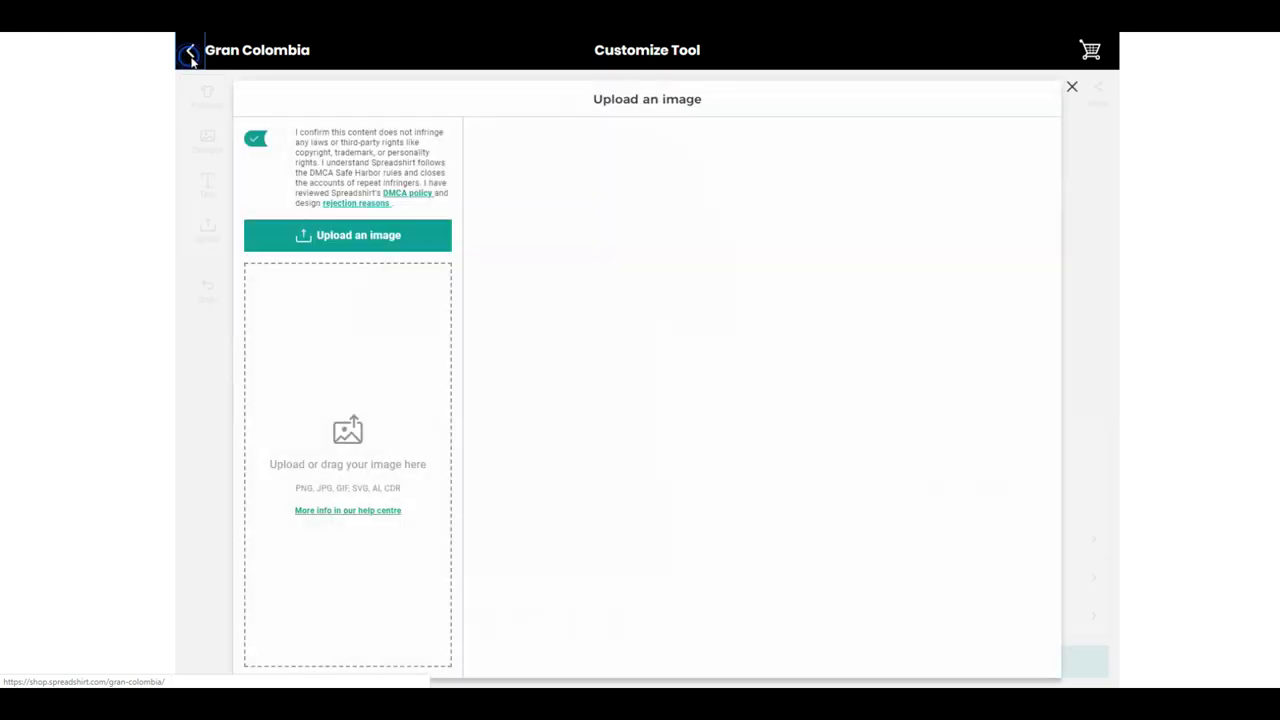
left_click(227, 60)
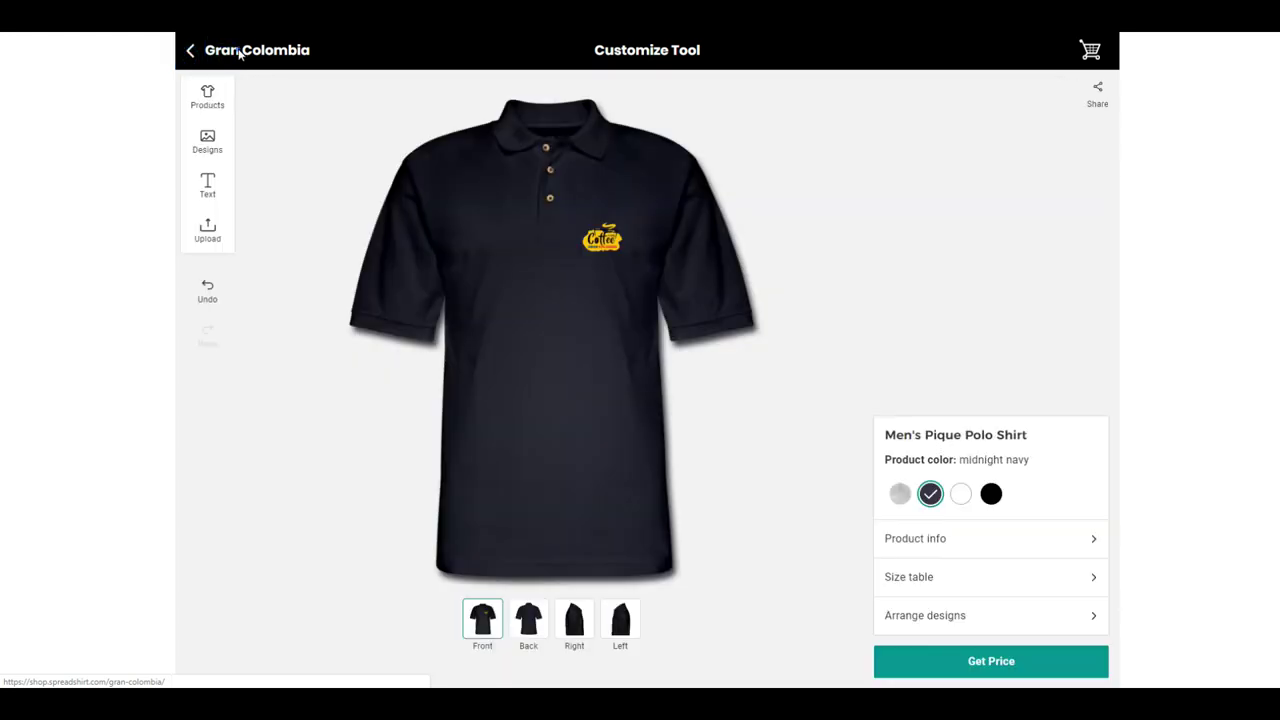
Use the Gran Colombia back link to return to the storefront homepage
left_click(240, 52)
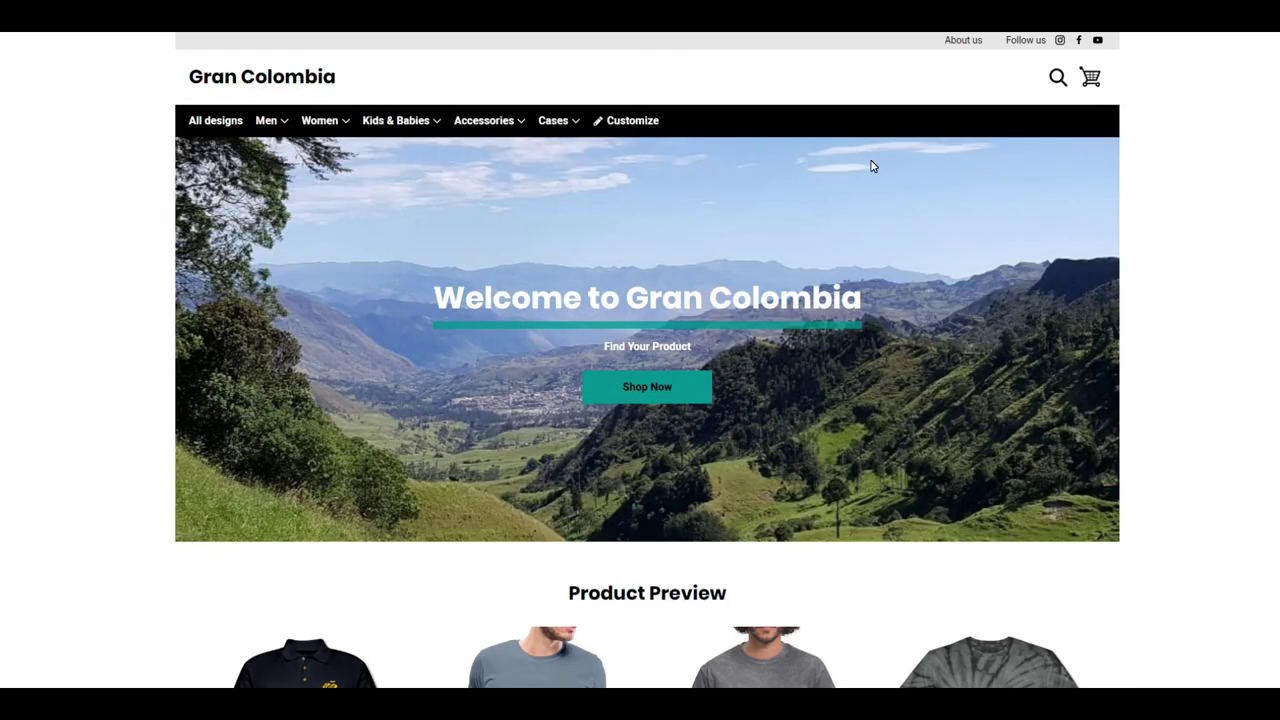
scroll(769, 346, "down", 2)
scroll(769, 346, "down", 2)
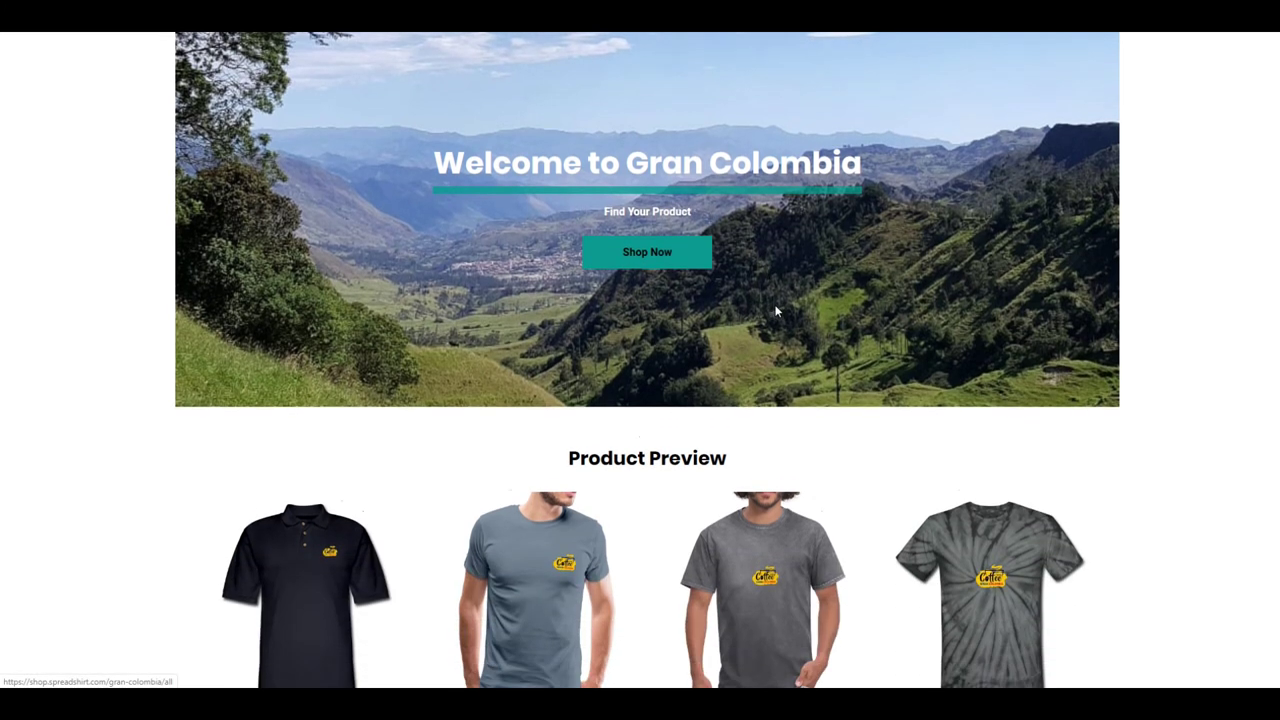
scroll(769, 346, "down", 3)
scroll(769, 346, "down", 2)
scroll(752, 326, "down", 2)
scroll(742, 322, "down", 2)
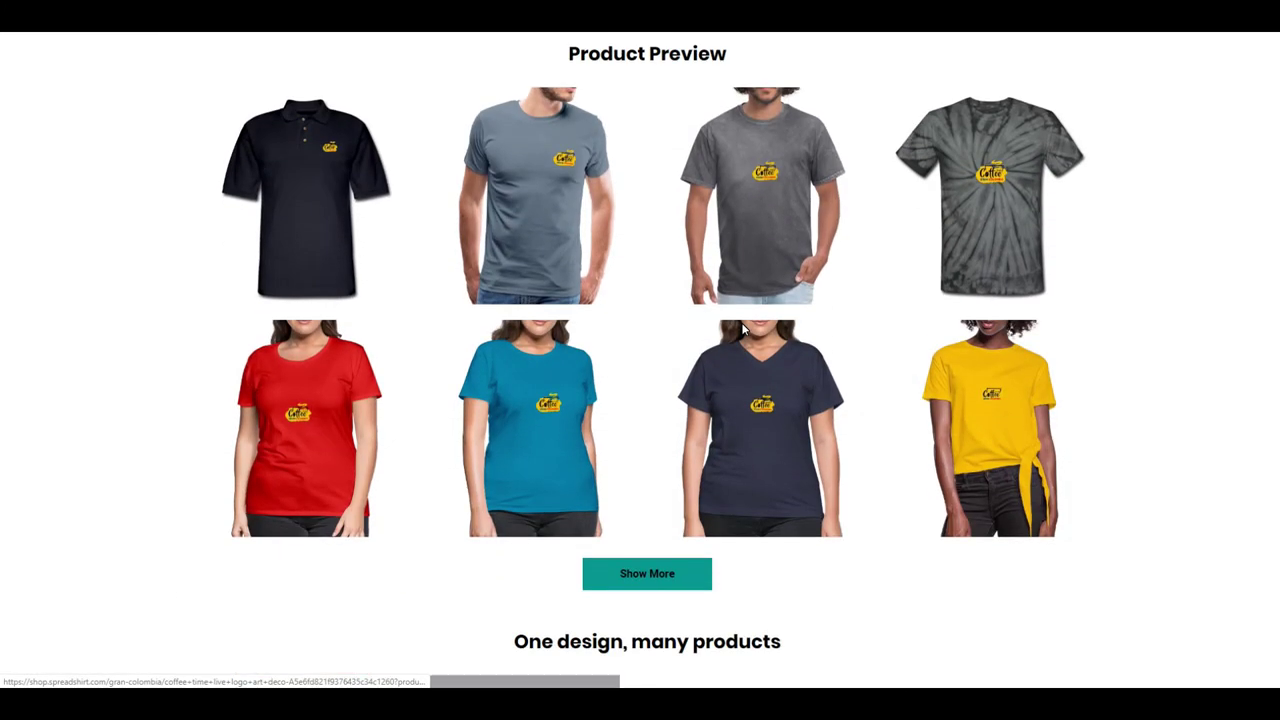
scroll(742, 322, "down", 2)
scroll(739, 320, "down", 1)
scroll(715, 353, "down", 1)
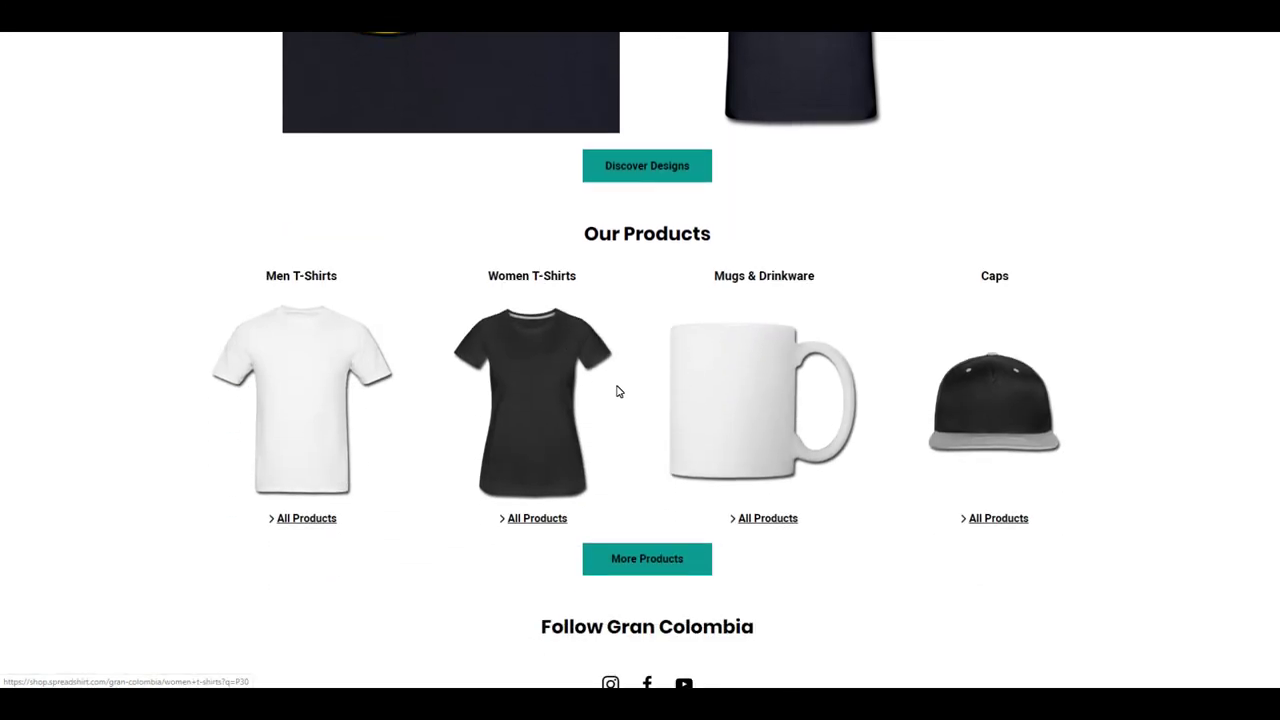
scroll(617, 390, "down", 1)
scroll(808, 378, "down", 2)
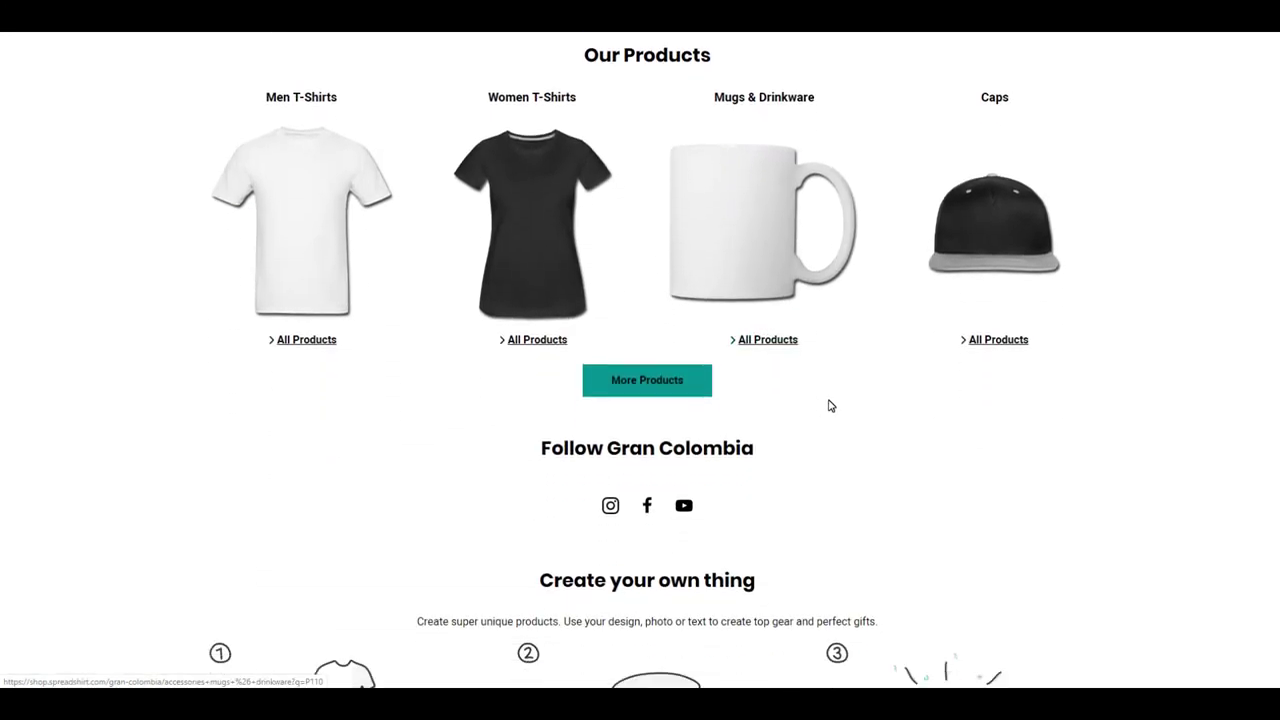
scroll(805, 378, "down", 1)
scroll(801, 377, "down", 1)
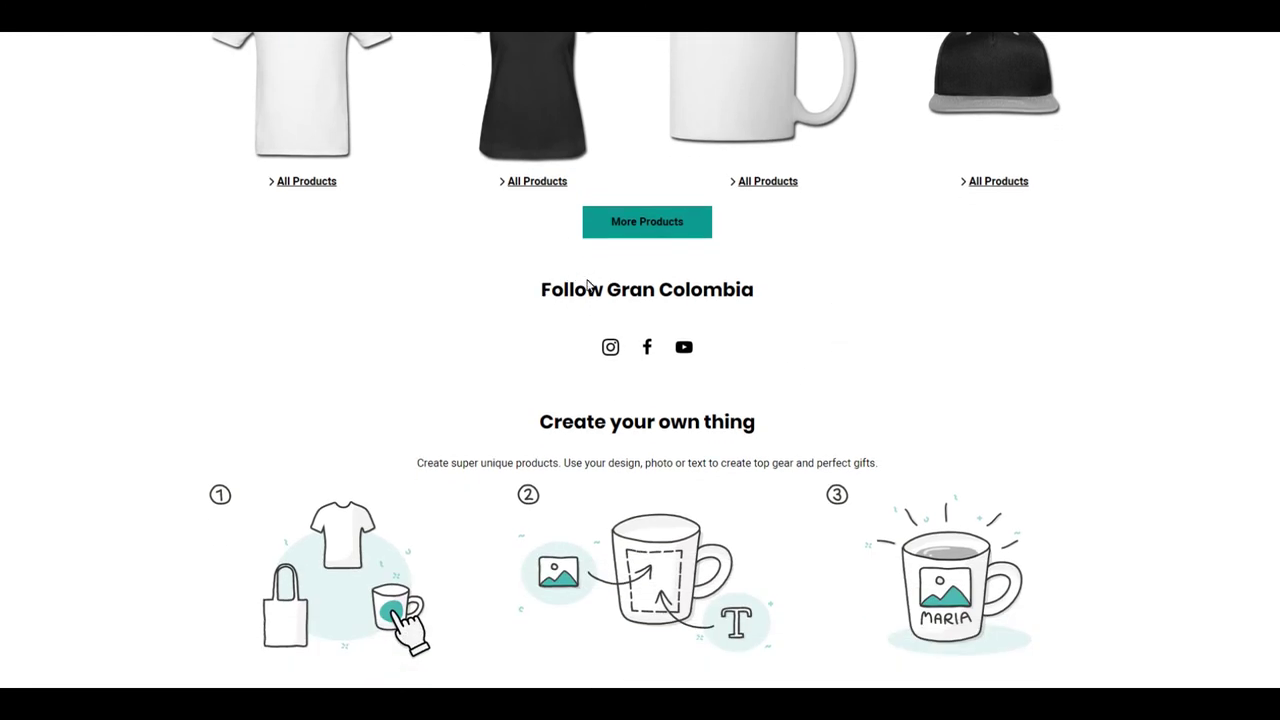
scroll(782, 288, "down", 1)
scroll(800, 300, "down", 1)
scroll(800, 310, "down", 1)
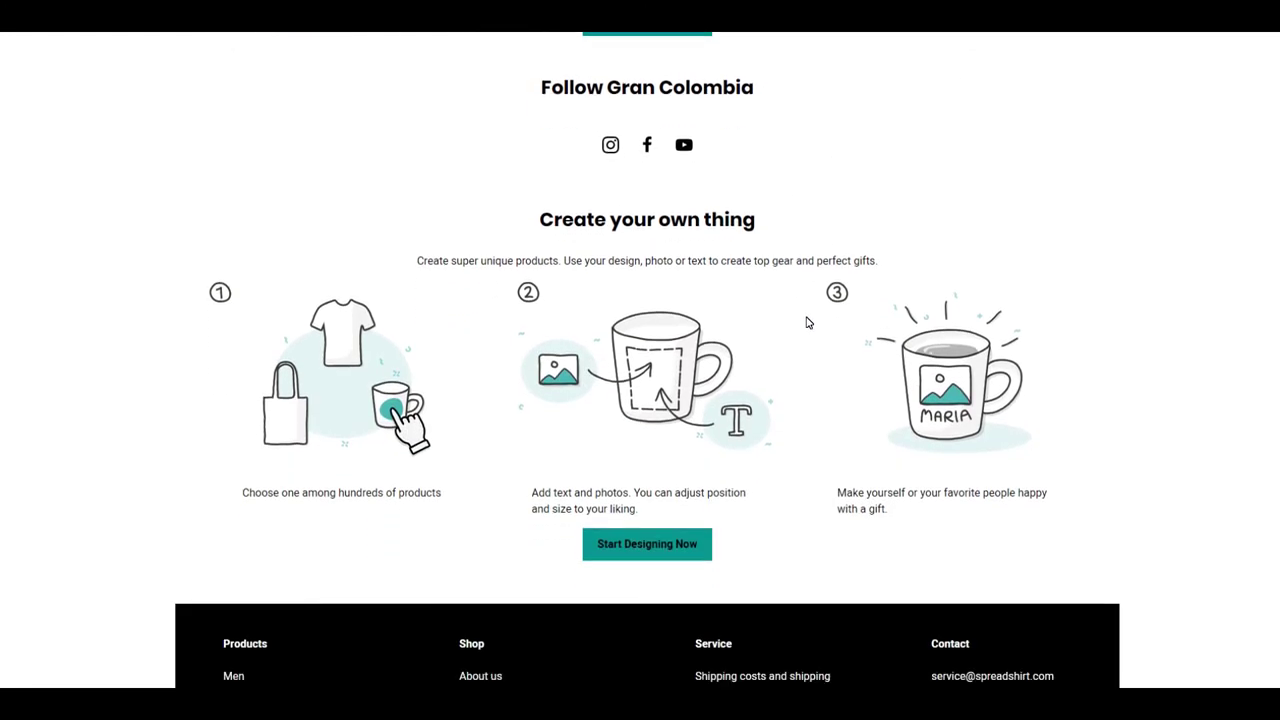
scroll(720, 260, "down", 1)
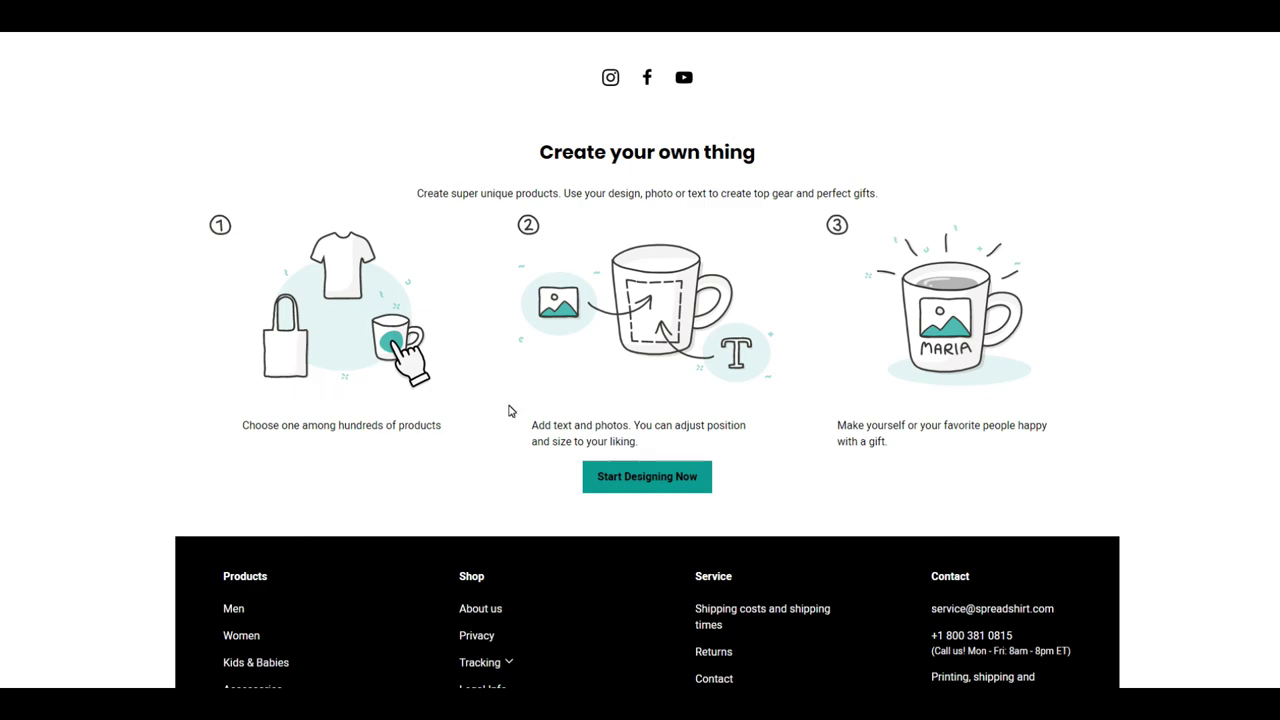